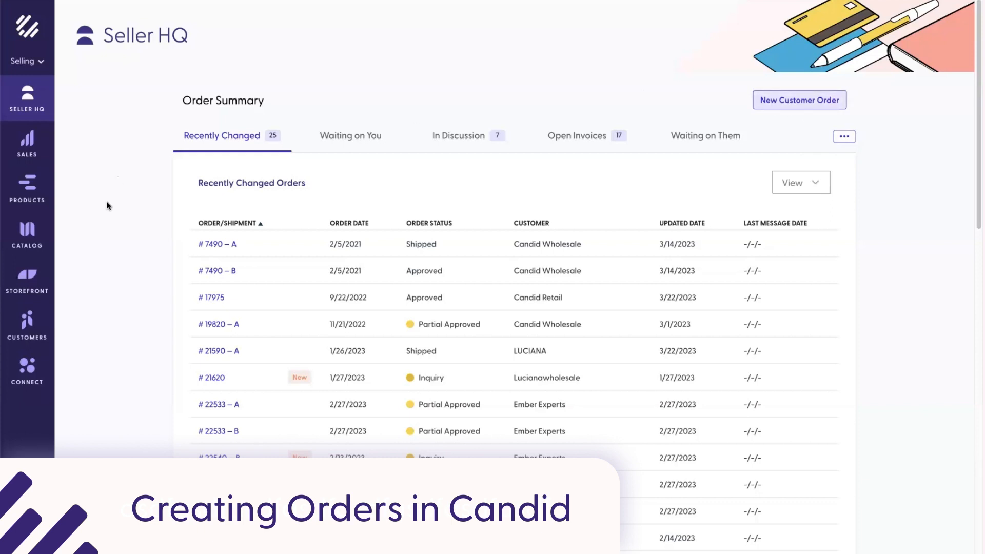
# Step: Open the Catalog page from the Seller HQ sidebar to view the Handwoven For Retailers products
pyautogui.click(42, 242)
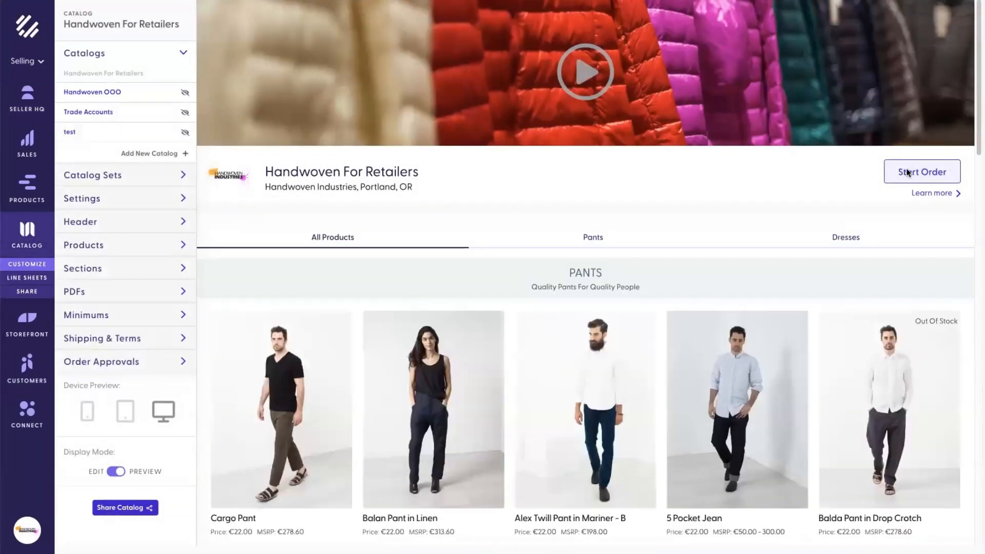
# Step: Look over the Archetris customer record, then return to Seller HQ and start a new customer order
pyautogui.click(28, 372)
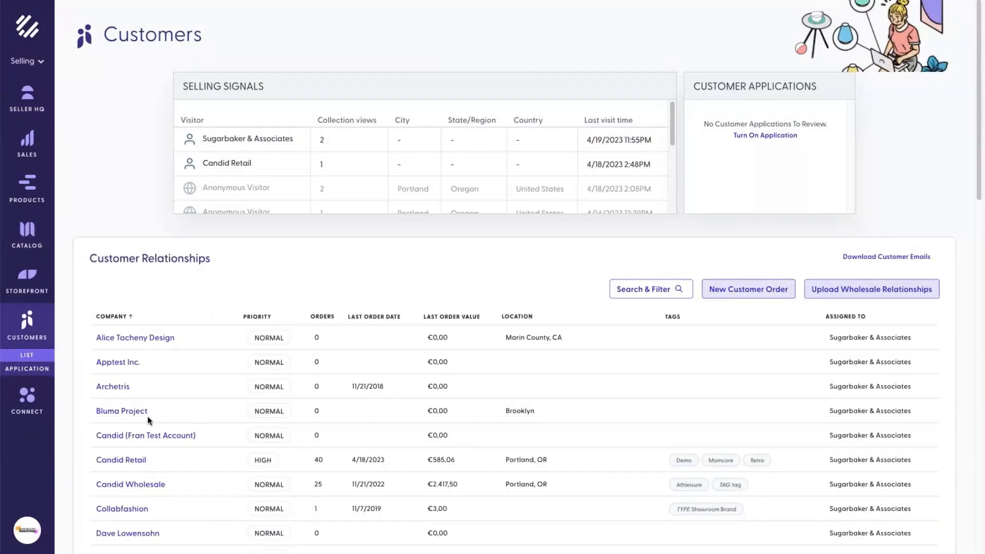
pyautogui.click(112, 387)
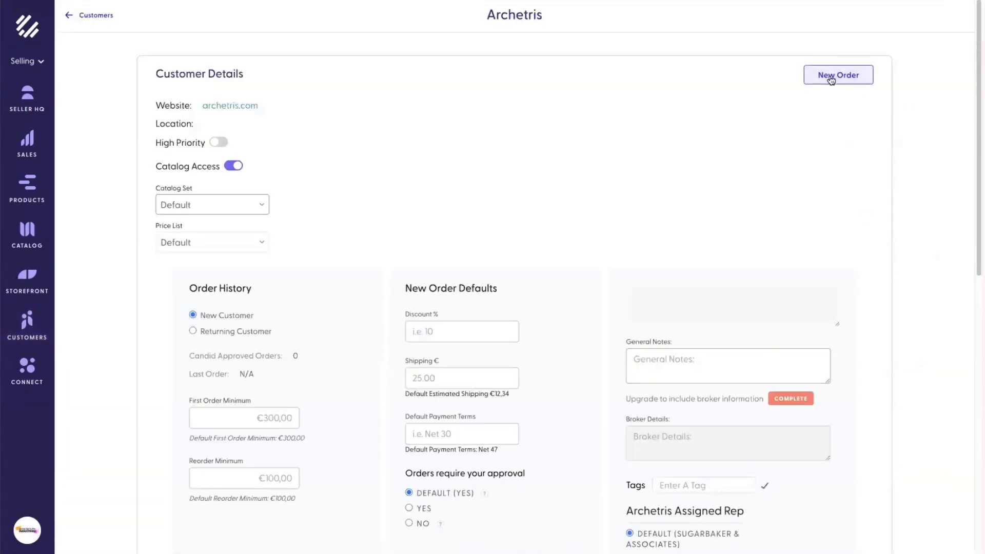
pyautogui.click(73, 15)
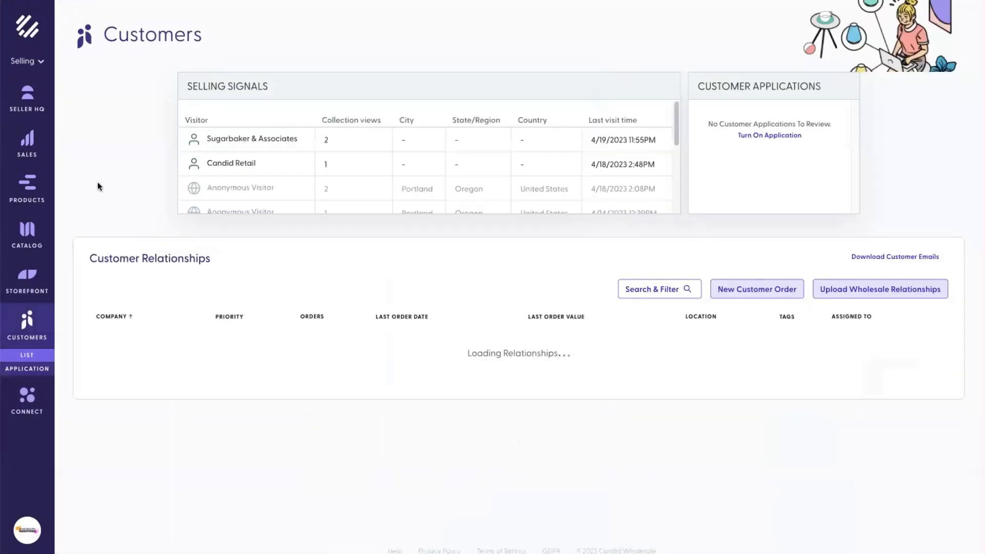
pyautogui.click(29, 99)
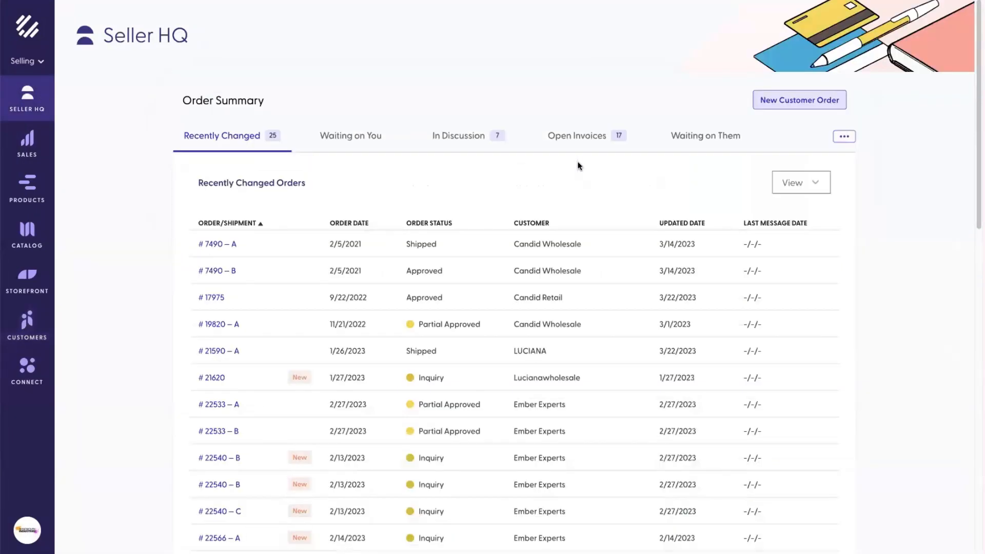
pyautogui.click(814, 101)
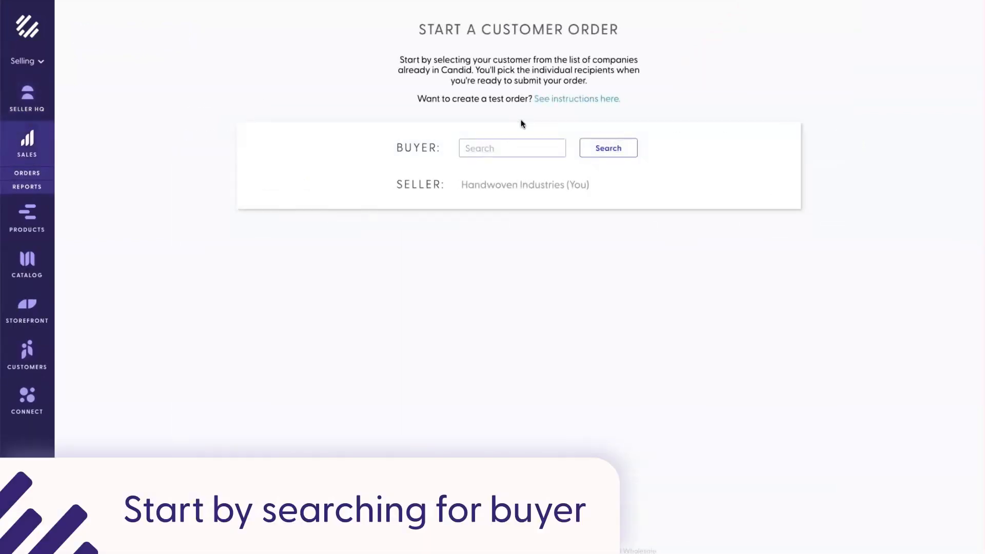
# Step: Search buyers for 'candid retail', then begin adding a new customer company
pyautogui.write('candid retail')
pyautogui.click(613, 150)
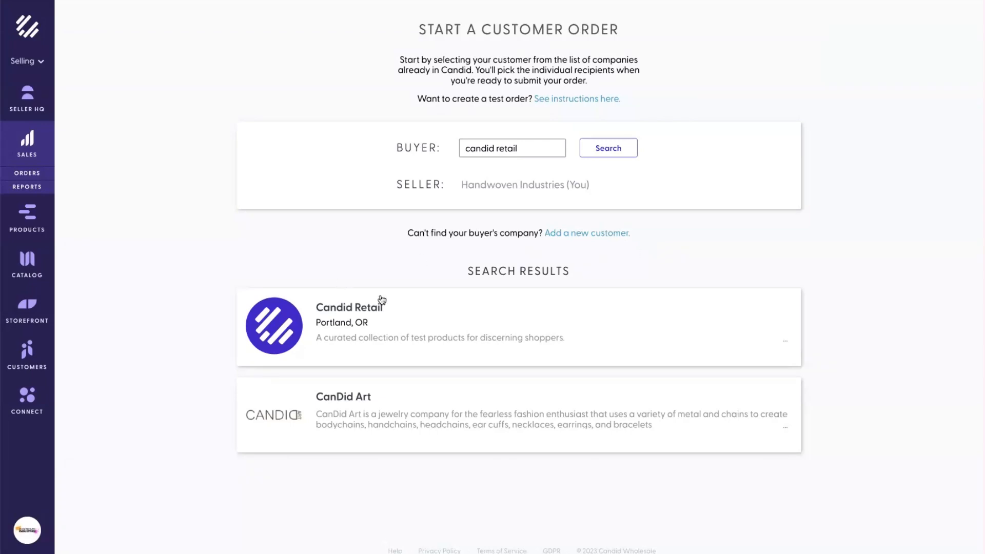
pyautogui.click(605, 233)
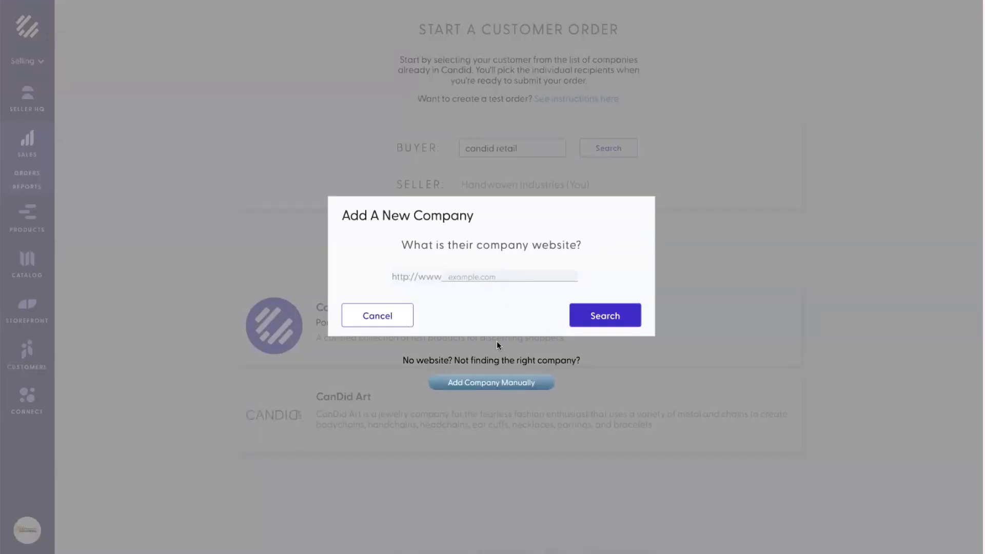
# Step: Switch to manual company entry, then cancel the Add Company form without filling it
pyautogui.click(490, 389)
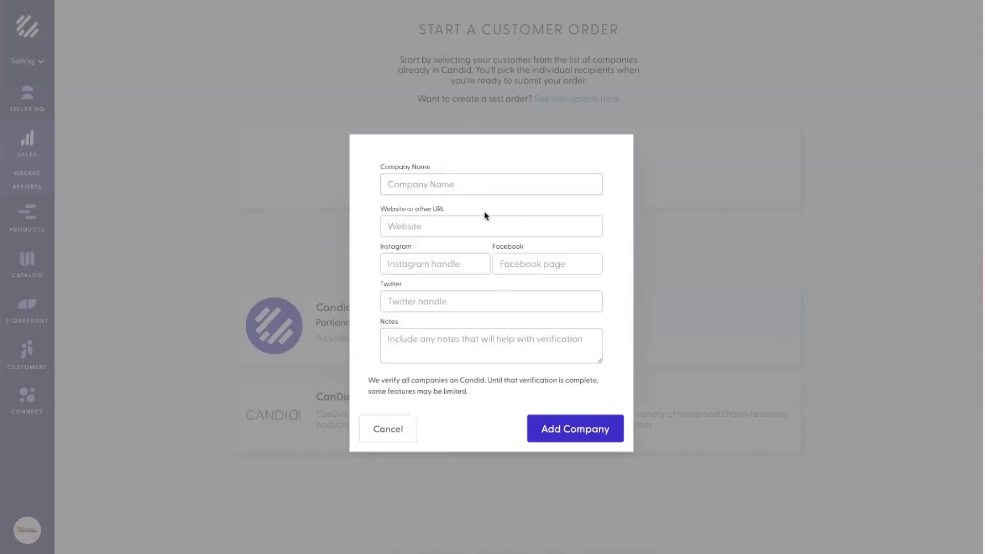
pyautogui.click(401, 440)
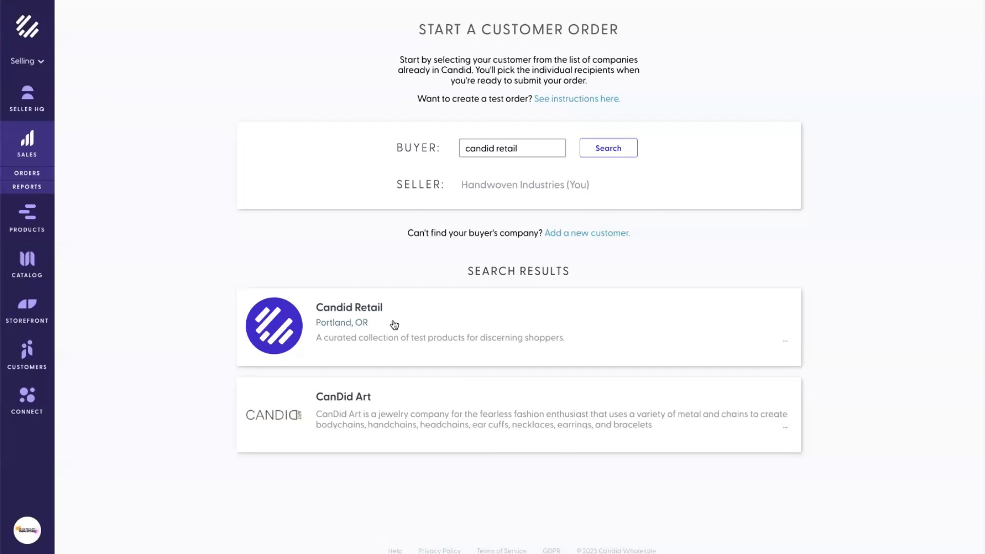
# Step: Choose Candid Retail from the search results to create empty Draft Order #25578
pyautogui.click(369, 310)
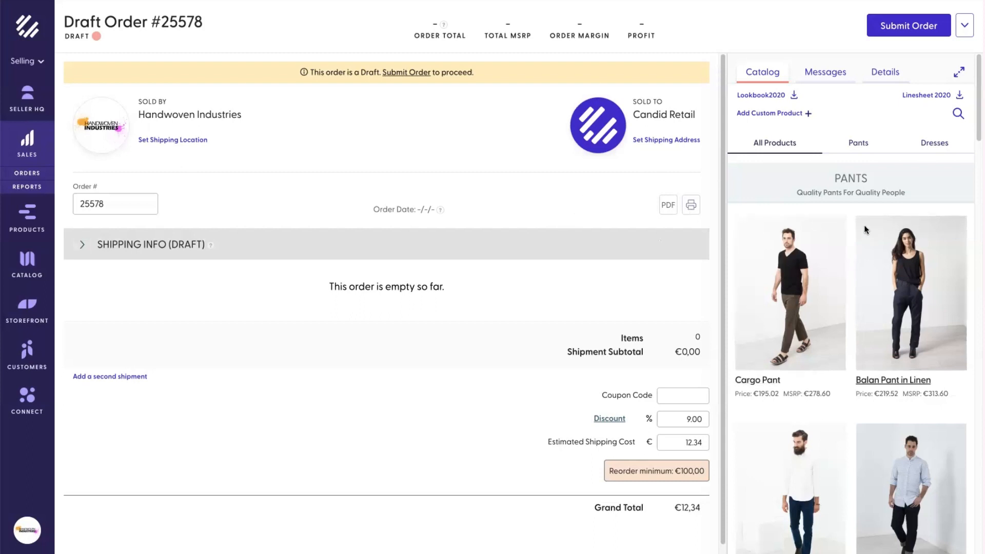
# Step: Open the A-Line Mini Dress in Blue from the catalog's Dresses category
pyautogui.click(869, 146)
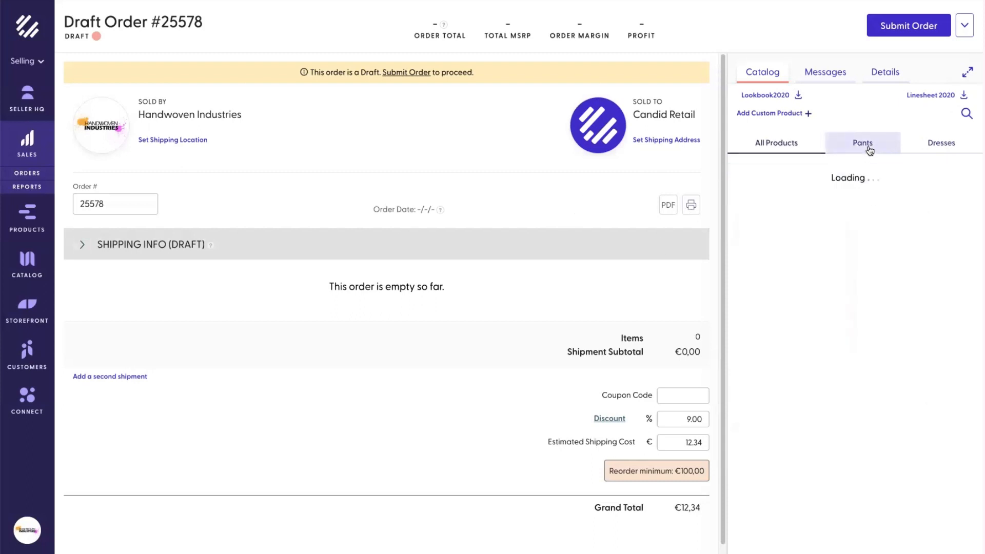
pyautogui.click(935, 148)
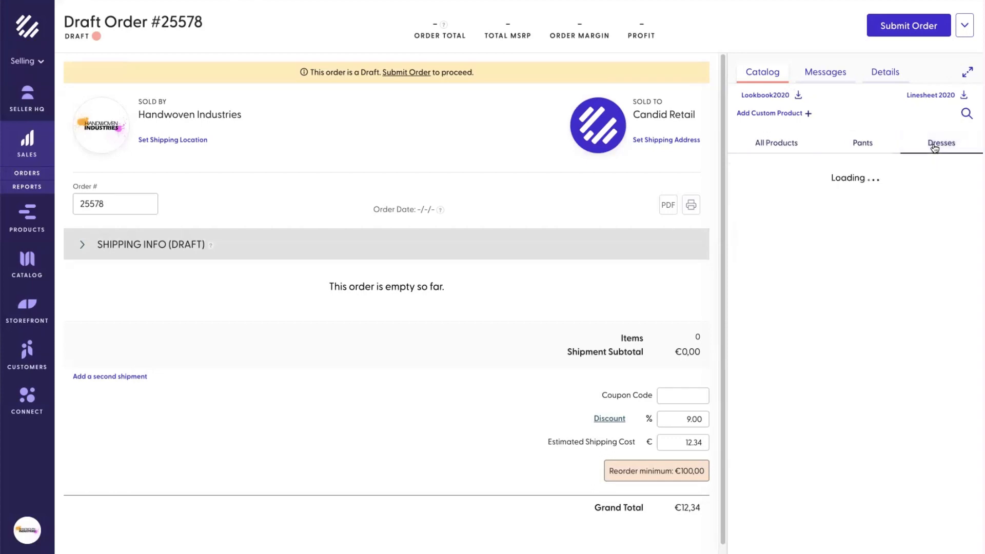
pyautogui.scroll(-1, 906, 221)
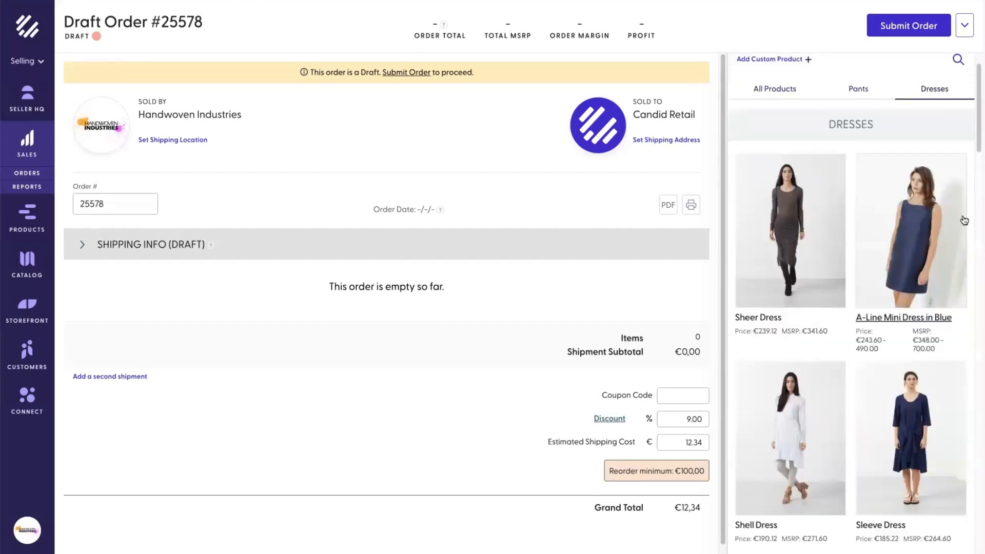
pyautogui.click(904, 239)
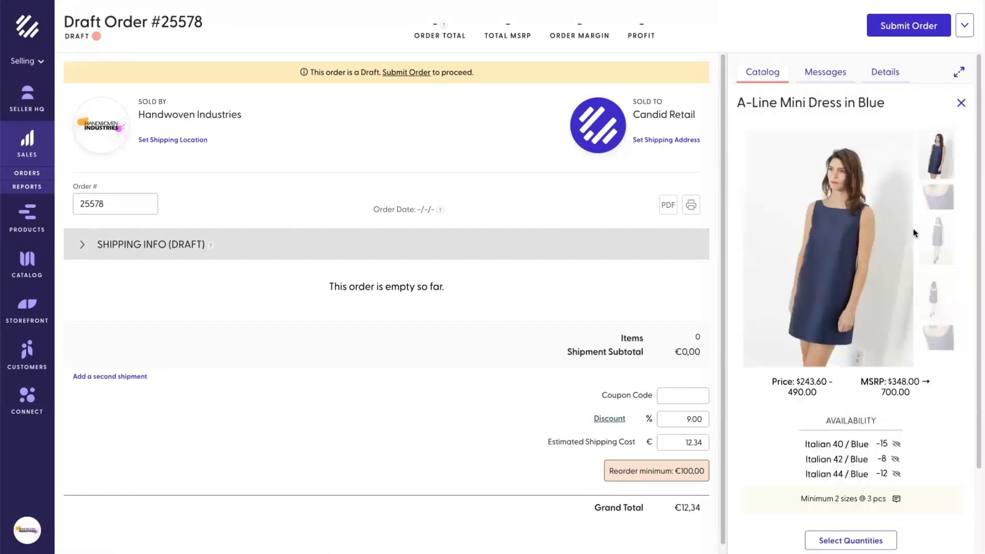
# Step: Add the dress to the order with 4 in Italian 40 and 5 in Italian 42
pyautogui.scroll(-2, 914, 232)
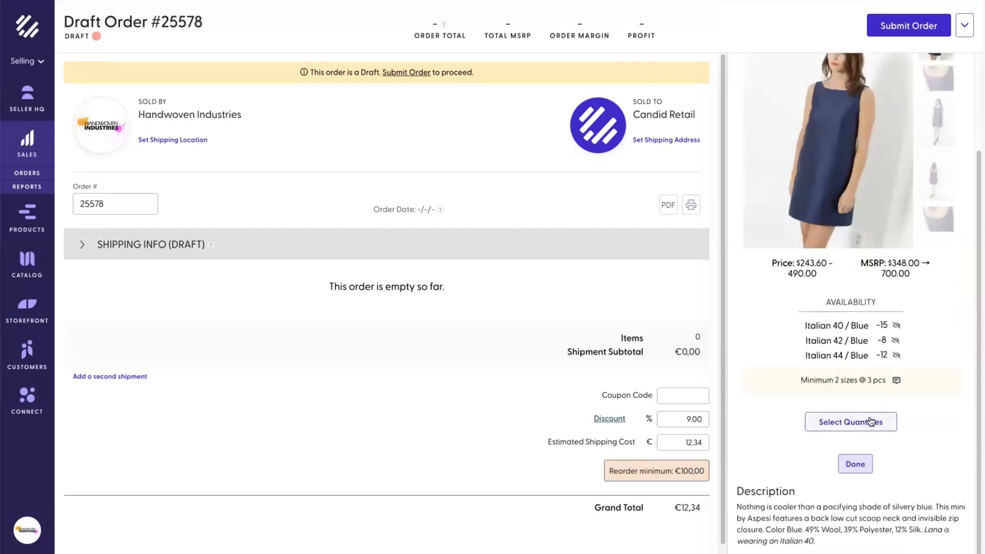
pyautogui.click(867, 422)
pyautogui.click(450, 310)
pyautogui.click(458, 311)
pyautogui.click(458, 311)
pyautogui.click(832, 379)
pyautogui.write('5')
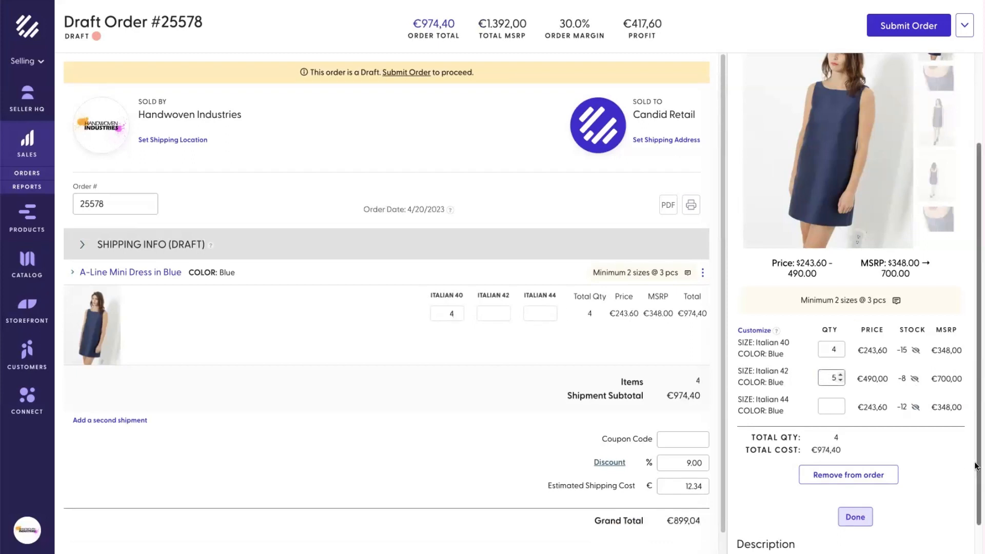
pyautogui.click(867, 514)
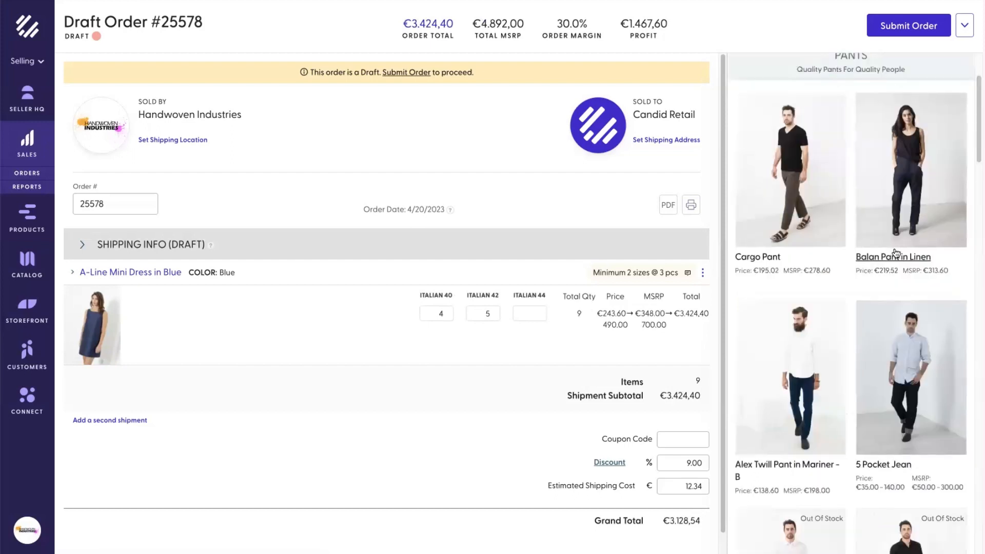
# Step: Add the 5 Pocket Jean in Indigo to the order as a line with no quantities
pyautogui.click(905, 379)
pyautogui.scroll(-4, 896, 415)
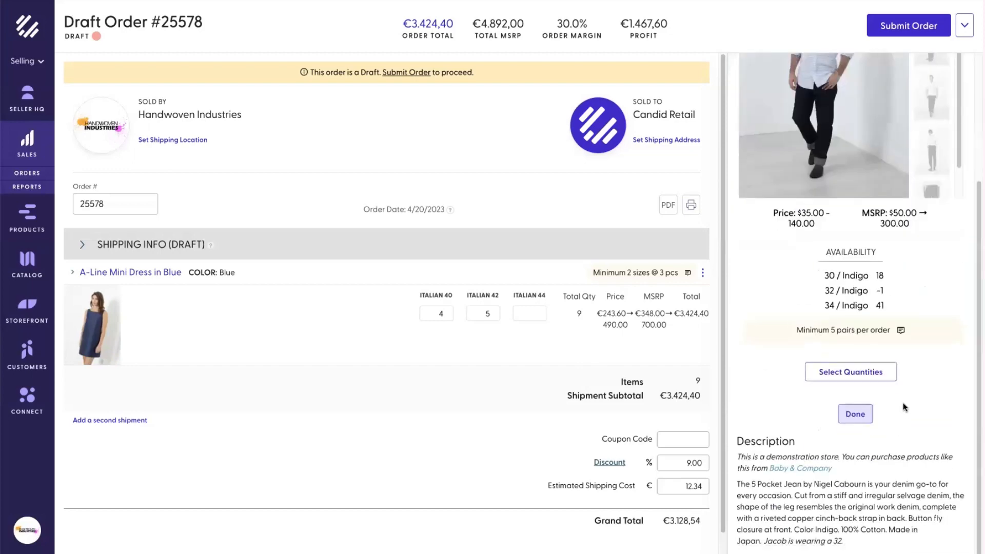
pyautogui.click(860, 378)
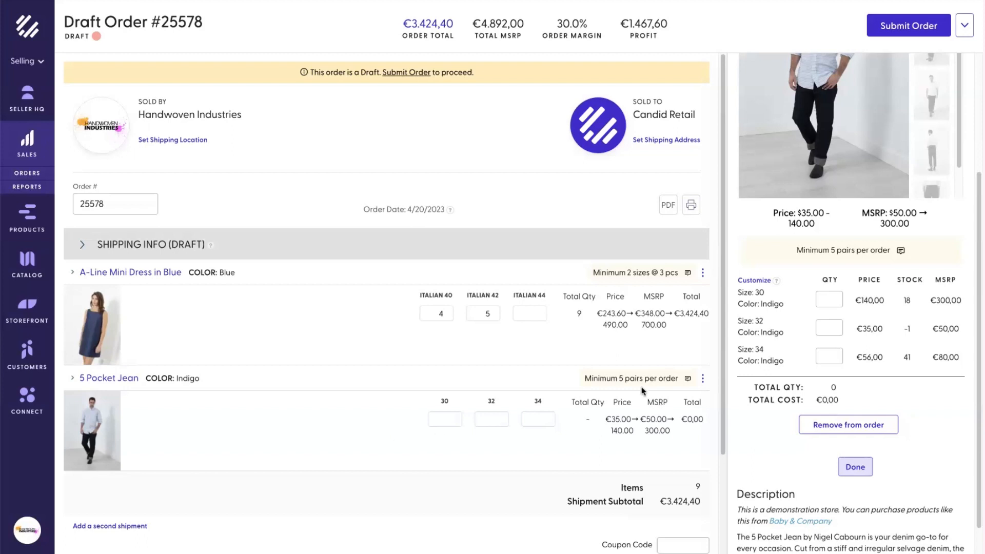
pyautogui.click(856, 467)
# Step: Try a size 32 quantity for the jean and check its availability, which shows none
pyautogui.scroll(-1, 838, 466)
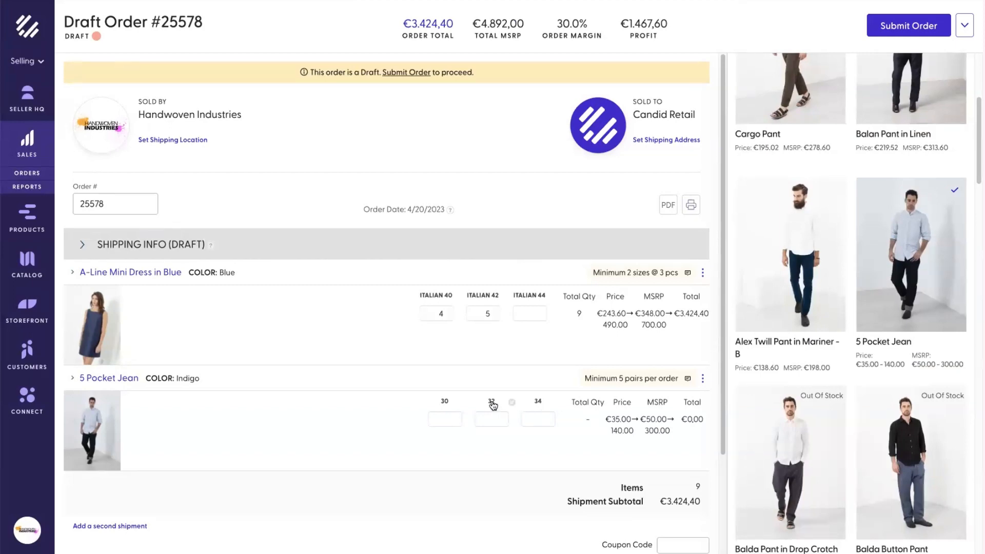
pyautogui.click(507, 416)
pyautogui.moveTo(513, 408)
pyautogui.scroll(5, 837, 441)
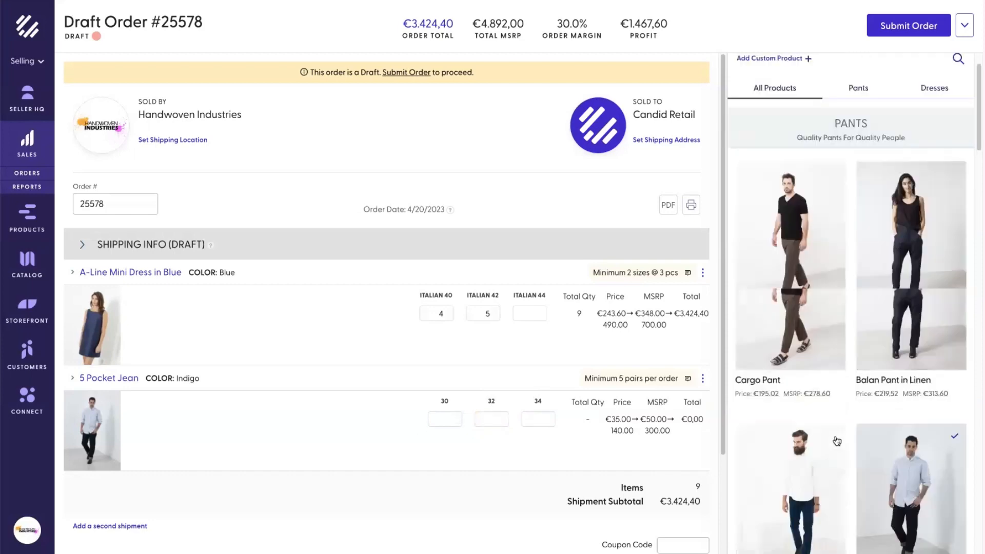
# Step: Search the catalog for 'adania' and open the Adania Pant details
pyautogui.scroll(1, 837, 441)
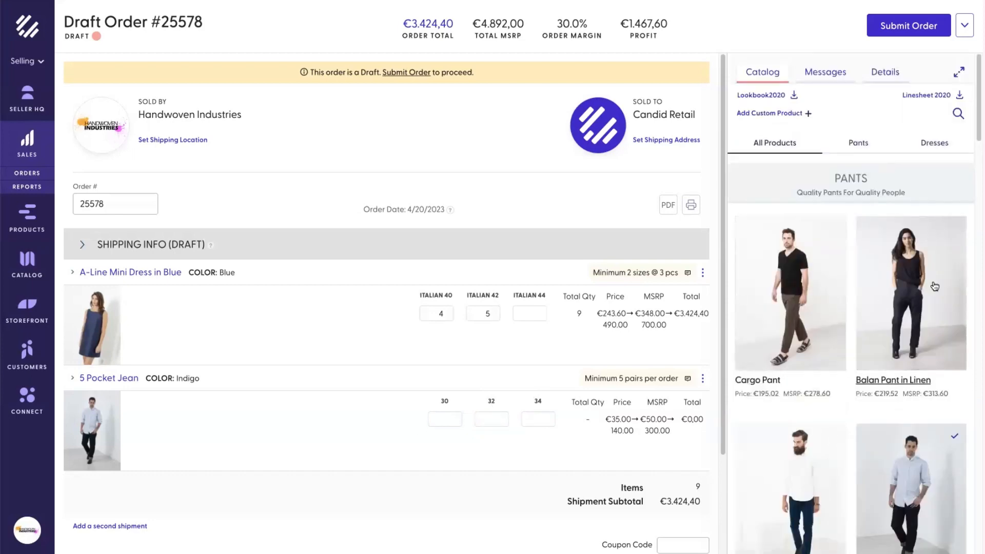
pyautogui.click(958, 115)
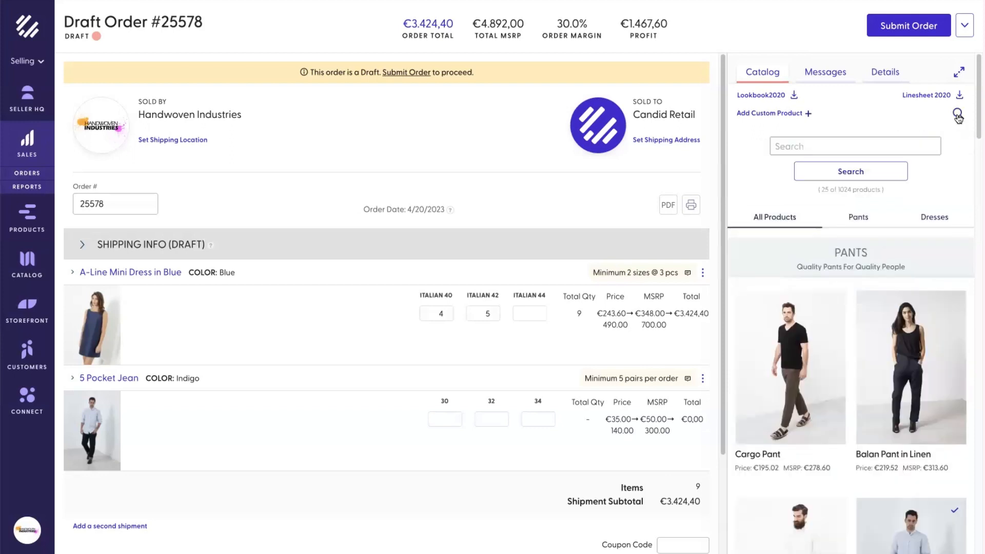
pyautogui.click(862, 145)
pyautogui.write('adania')
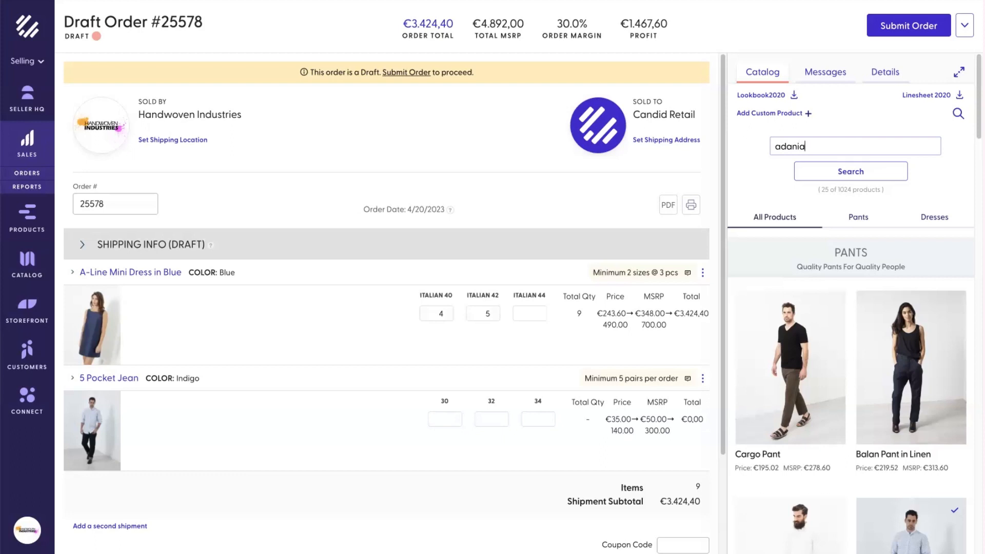
pyautogui.click(827, 177)
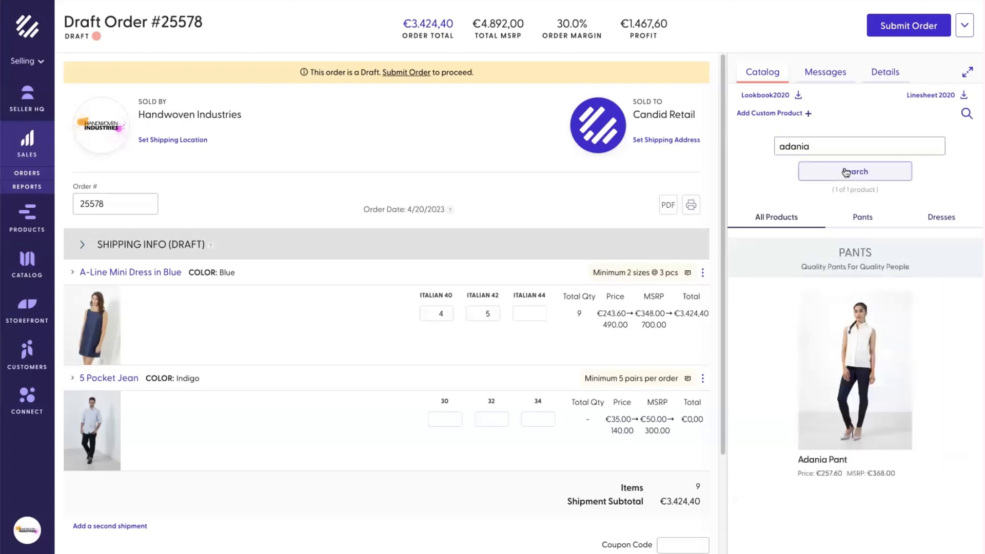
pyautogui.click(866, 403)
# Step: View the Adania Pant photos enlarged, including the third image, then close the viewer
pyautogui.scroll(-1, 852, 411)
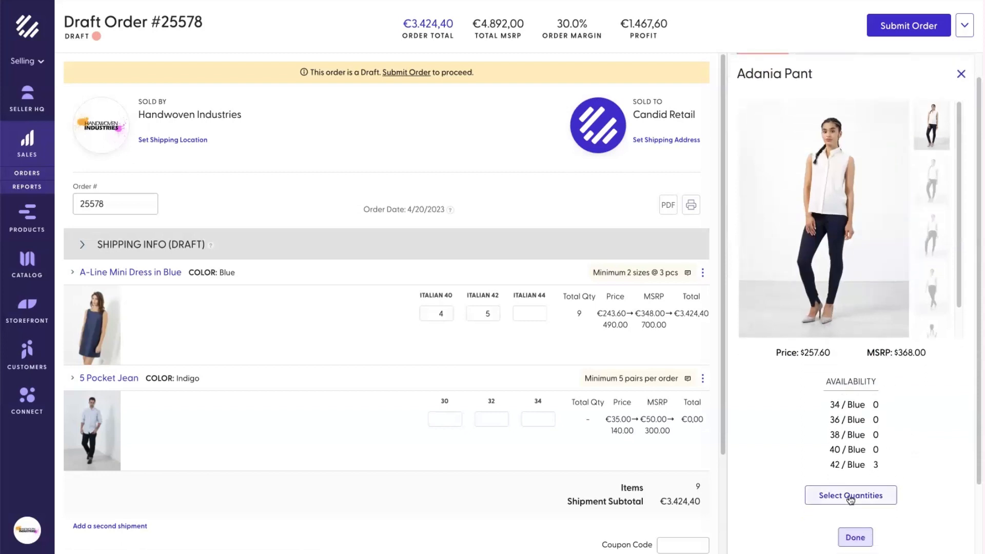
pyautogui.scroll(1, 853, 497)
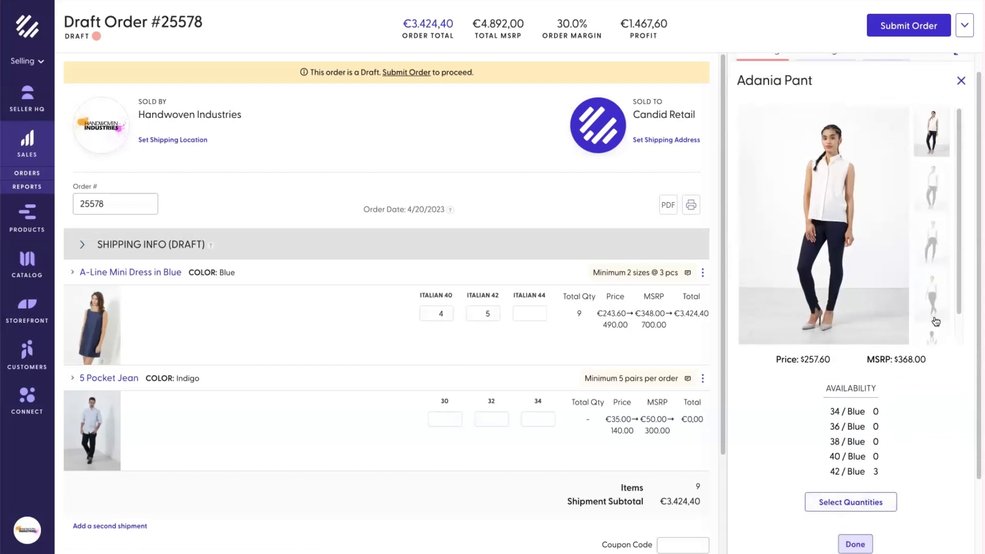
pyautogui.click(841, 197)
pyautogui.scroll(-5, 613, 257)
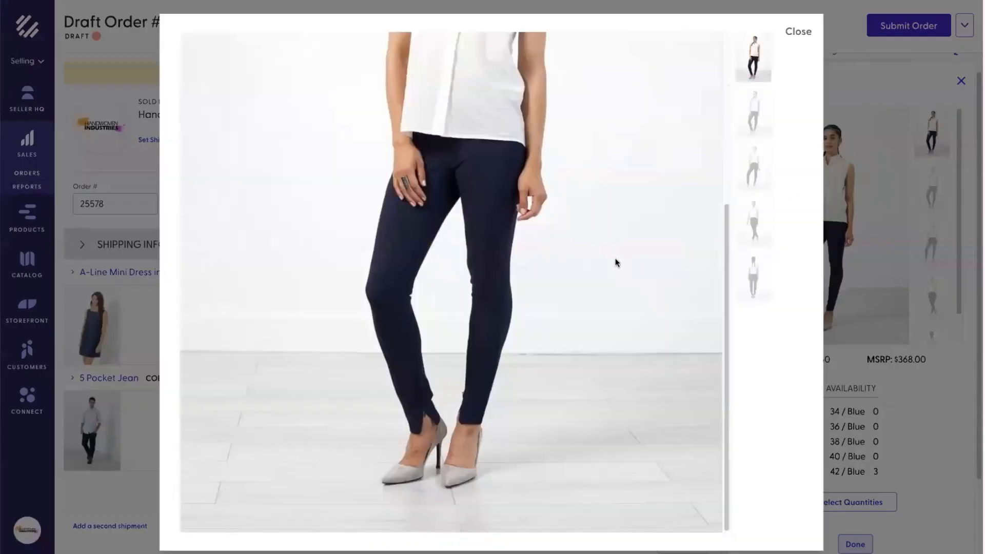
pyautogui.click(755, 179)
pyautogui.scroll(5, 584, 280)
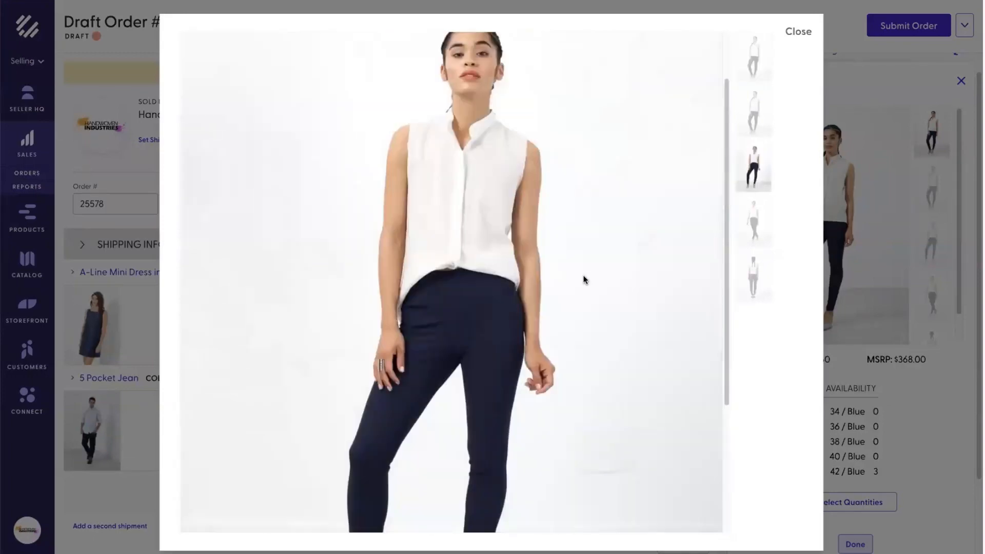
pyautogui.click(798, 31)
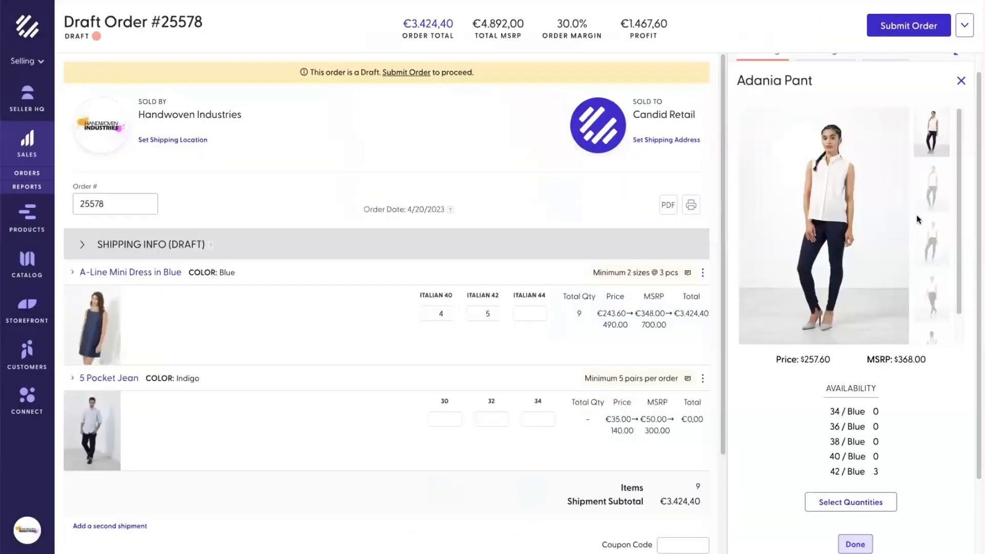
pyautogui.scroll(1, 903, 254)
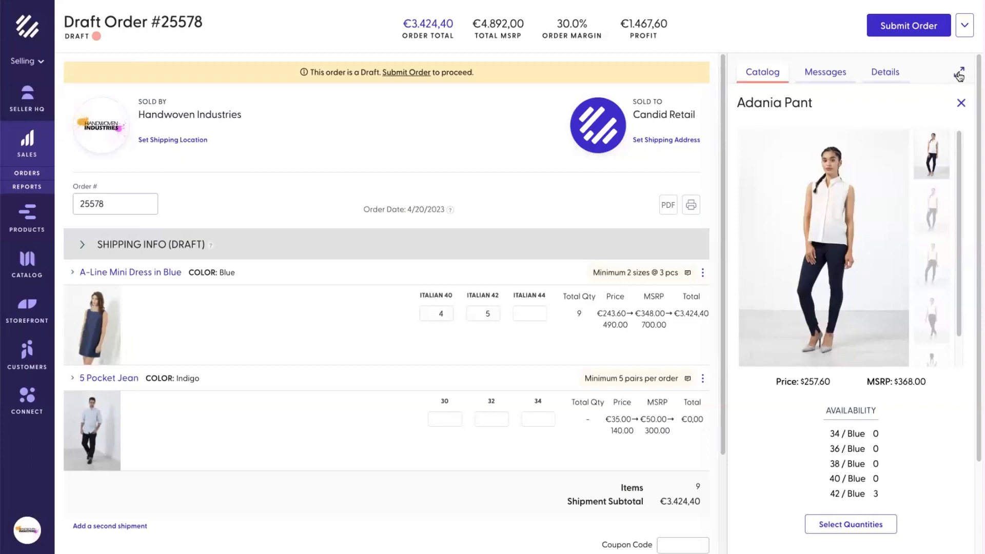
# Step: Close the Adania Pant panel and toggle the catalog between full-page and side-panel views
pyautogui.click(962, 103)
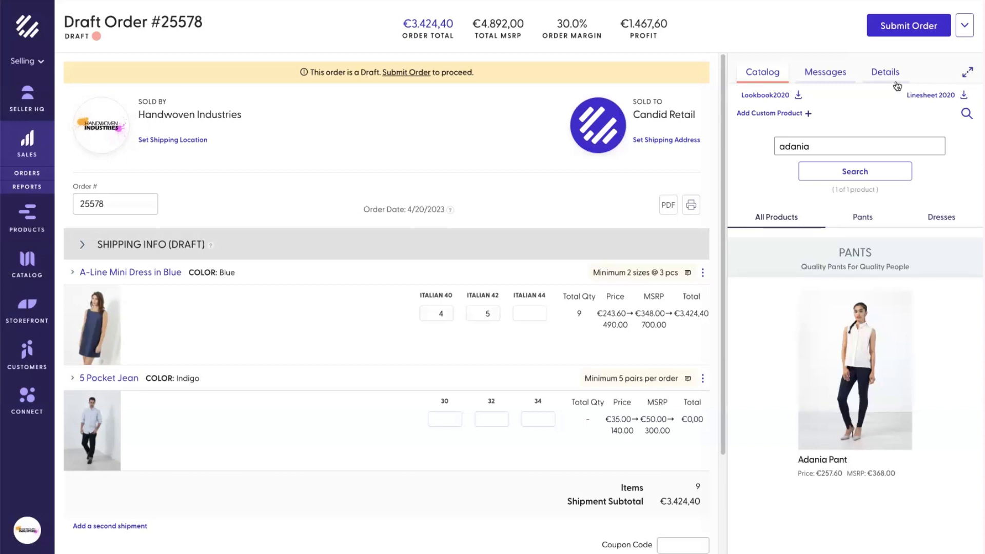
pyautogui.click(969, 75)
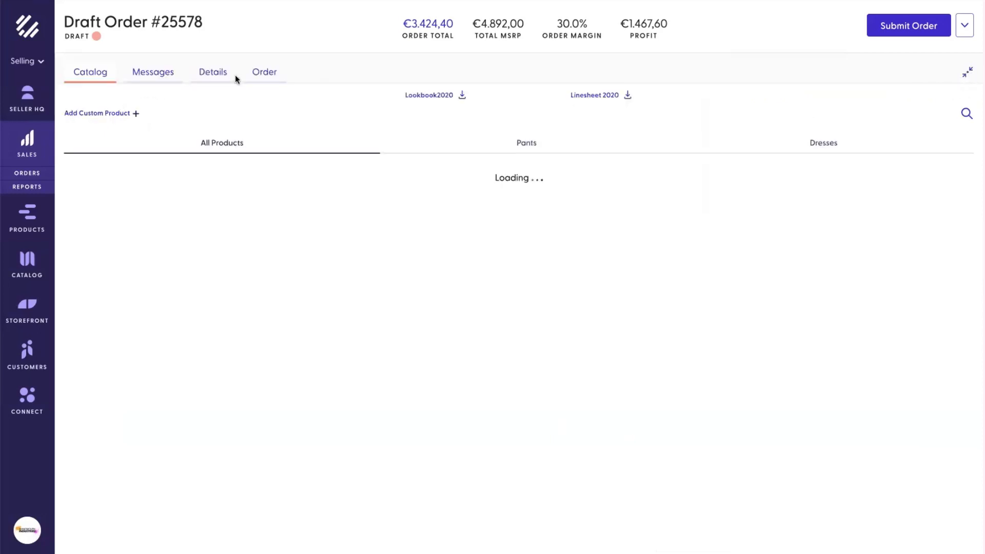
pyautogui.scroll(-1, 451, 264)
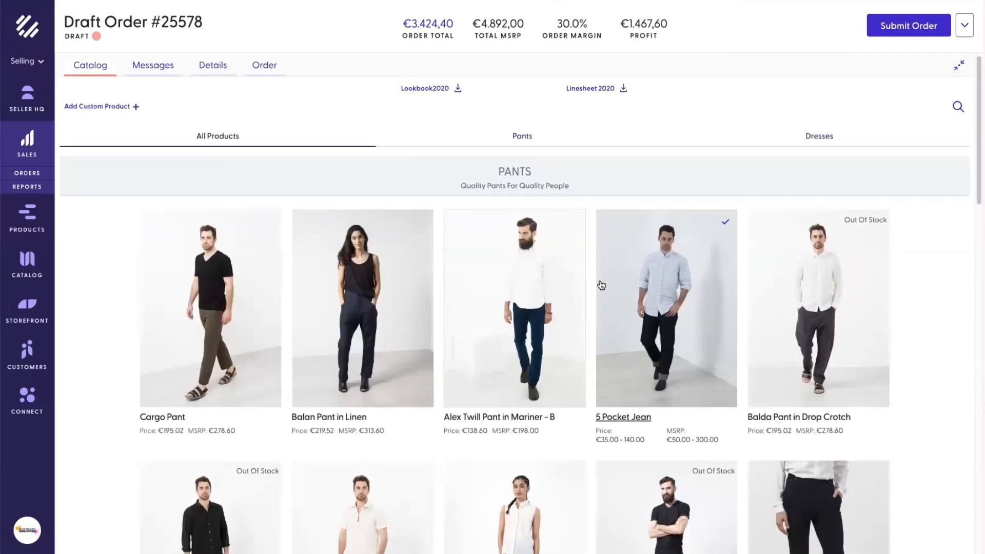
pyautogui.click(264, 73)
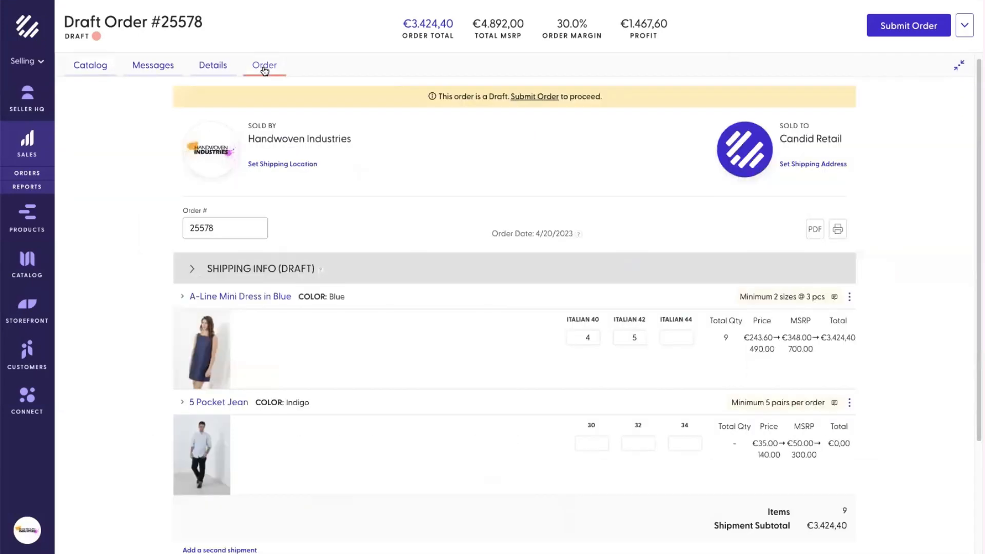
pyautogui.click(91, 68)
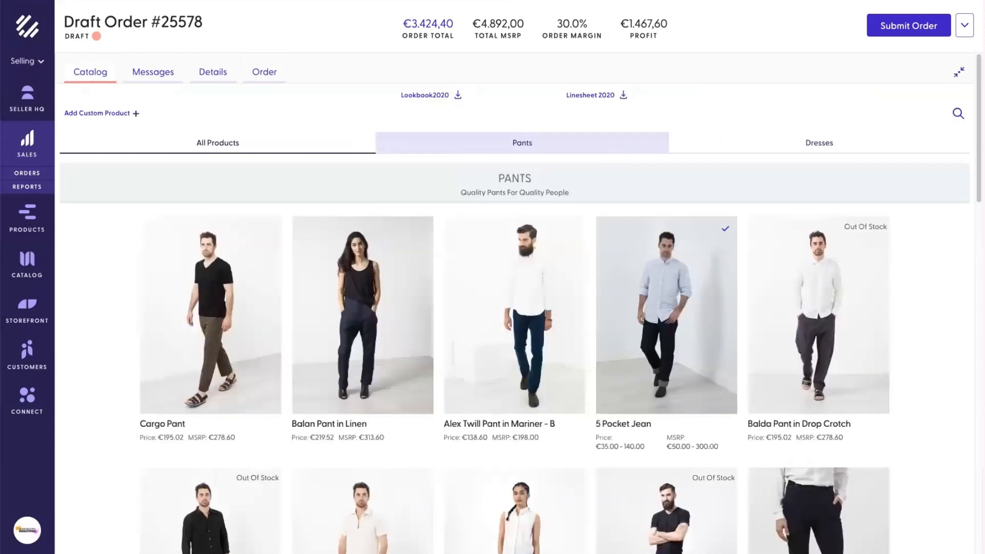
pyautogui.click(959, 72)
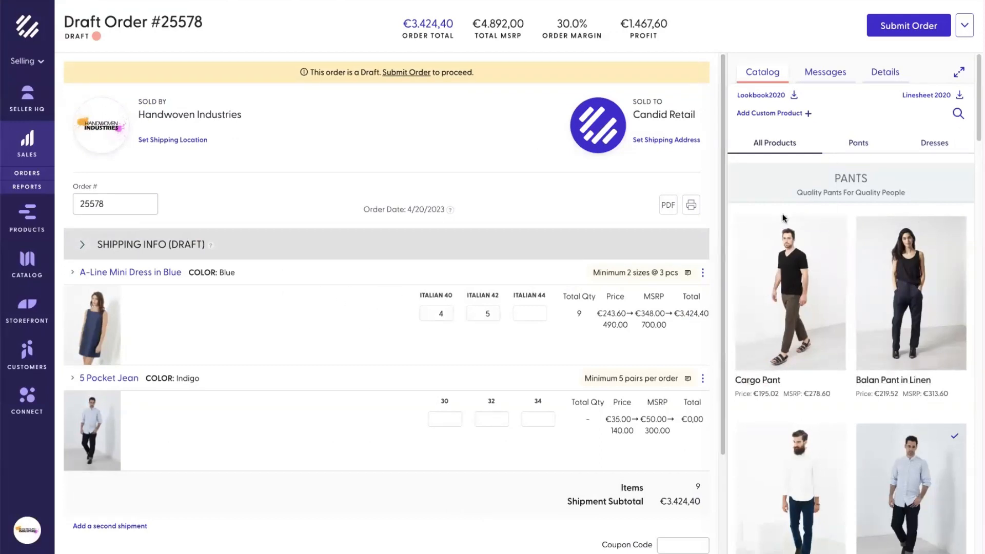
pyautogui.scroll(-3, 783, 219)
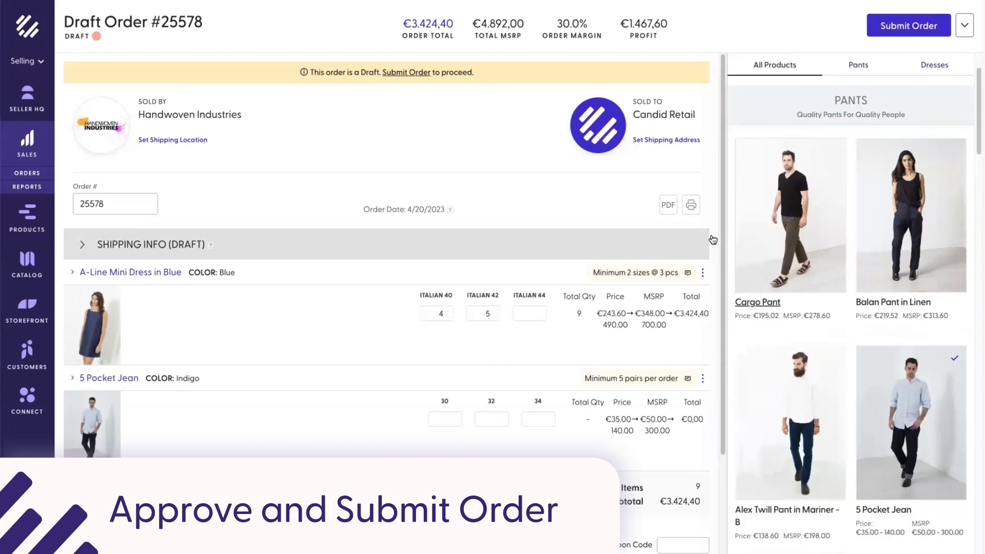
pyautogui.scroll(-2, 391, 281)
pyautogui.scroll(2, 393, 282)
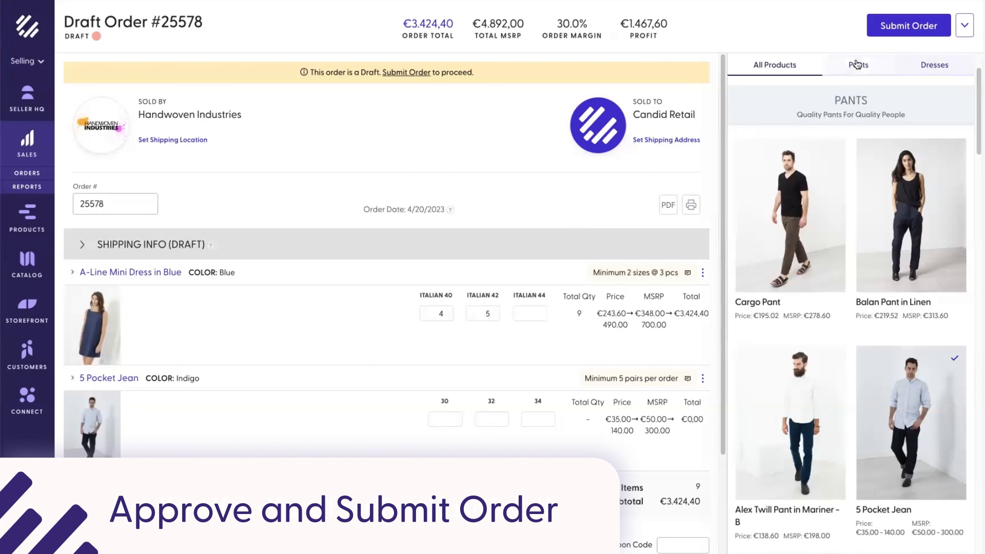
pyautogui.click(909, 26)
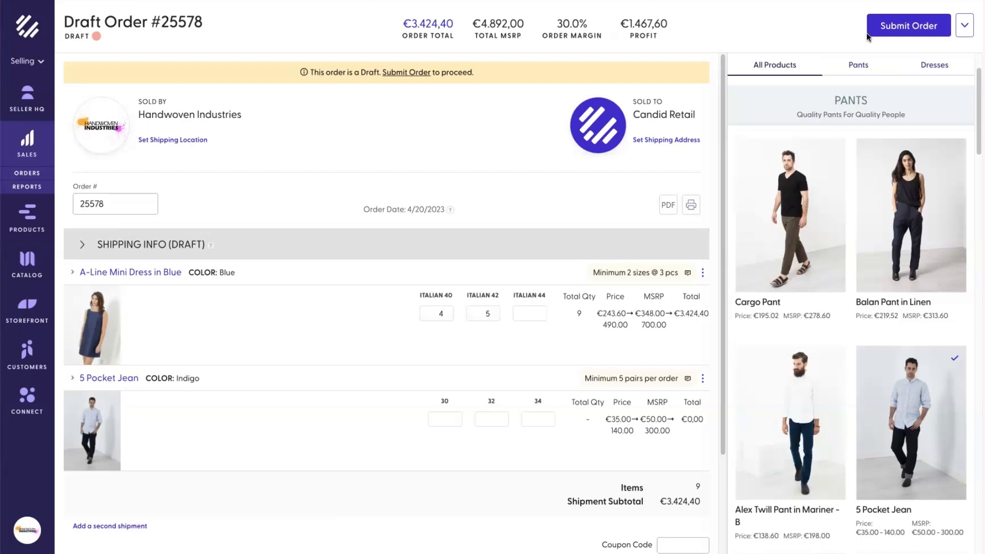
# Step: Submit the order for approval, trying the other team member as sender before restoring the original
pyautogui.click(907, 26)
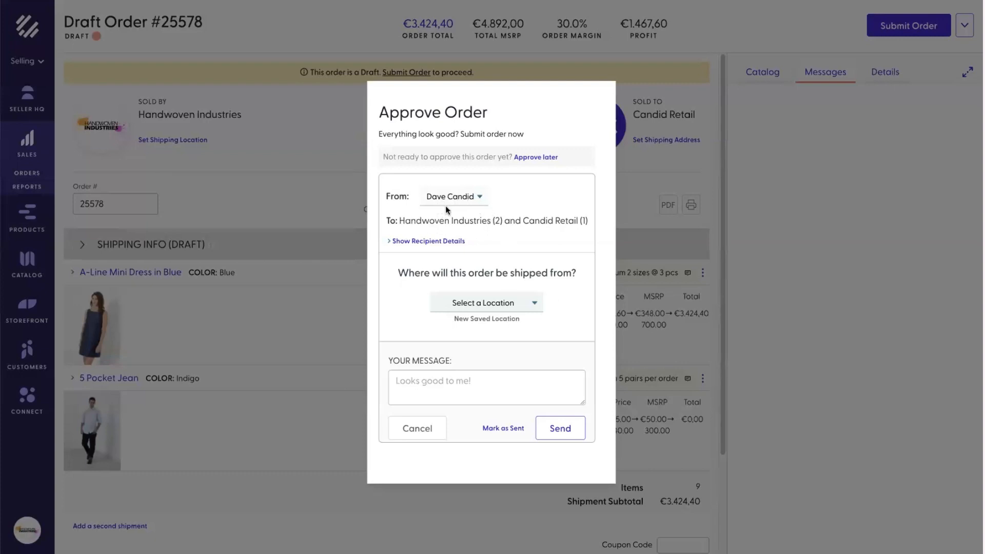
pyautogui.click(475, 199)
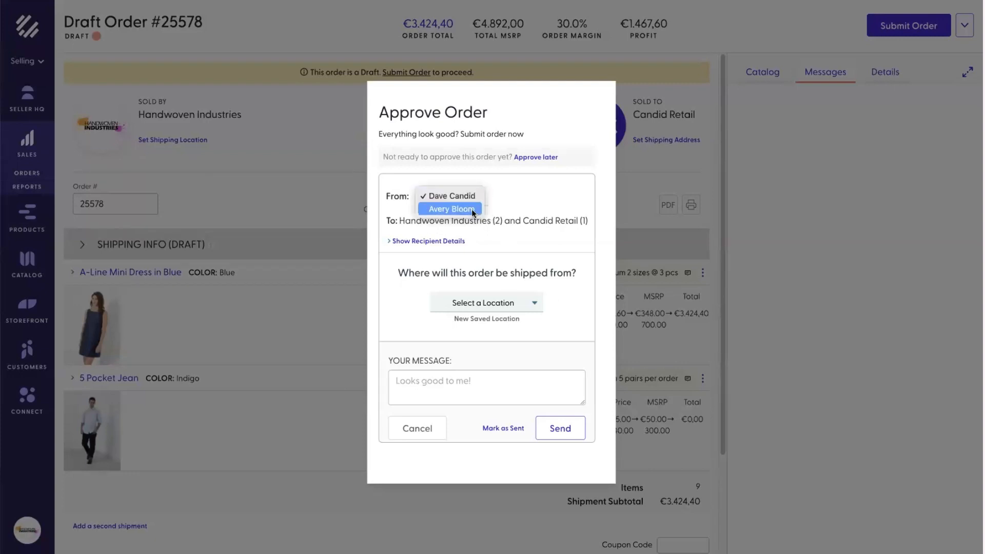
pyautogui.click(473, 210)
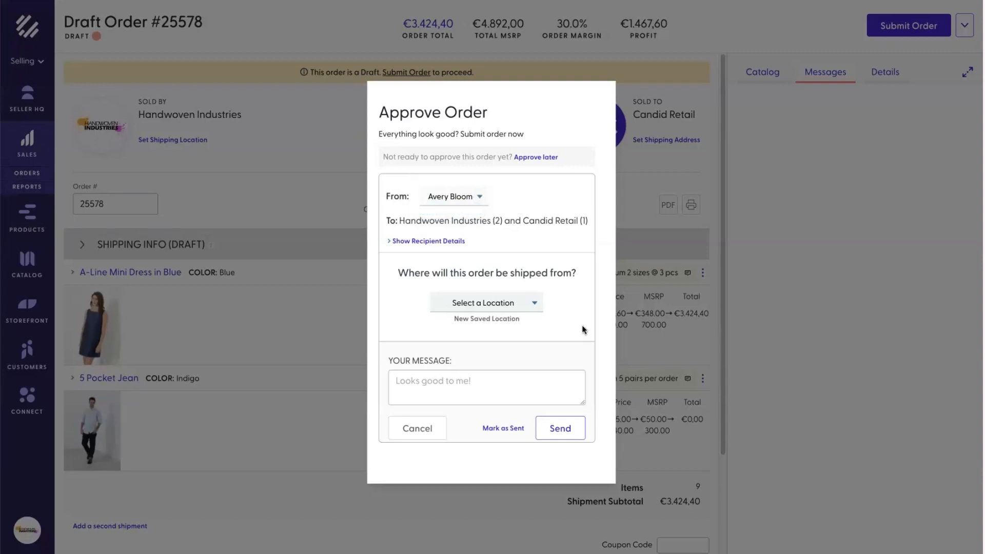
pyautogui.click(464, 204)
pyautogui.click(452, 184)
# Step: Show and hide the recipient and Cc details, then open the ship-from location list
pyautogui.click(415, 240)
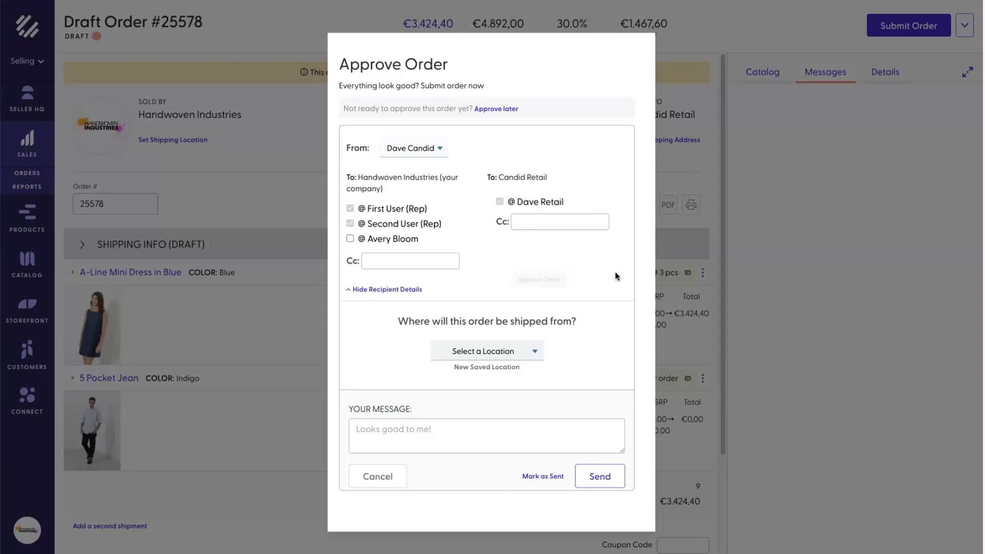
pyautogui.click(545, 222)
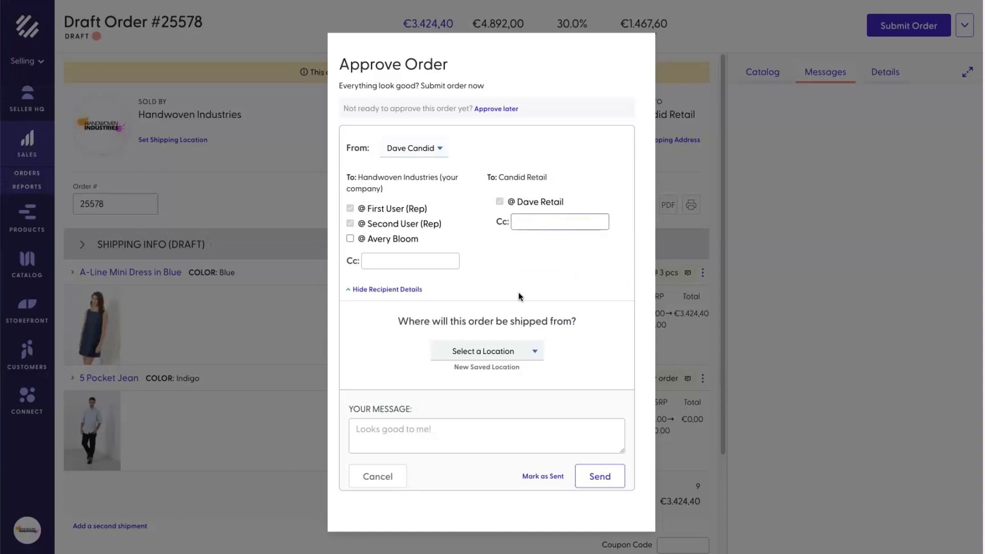
pyautogui.click(406, 289)
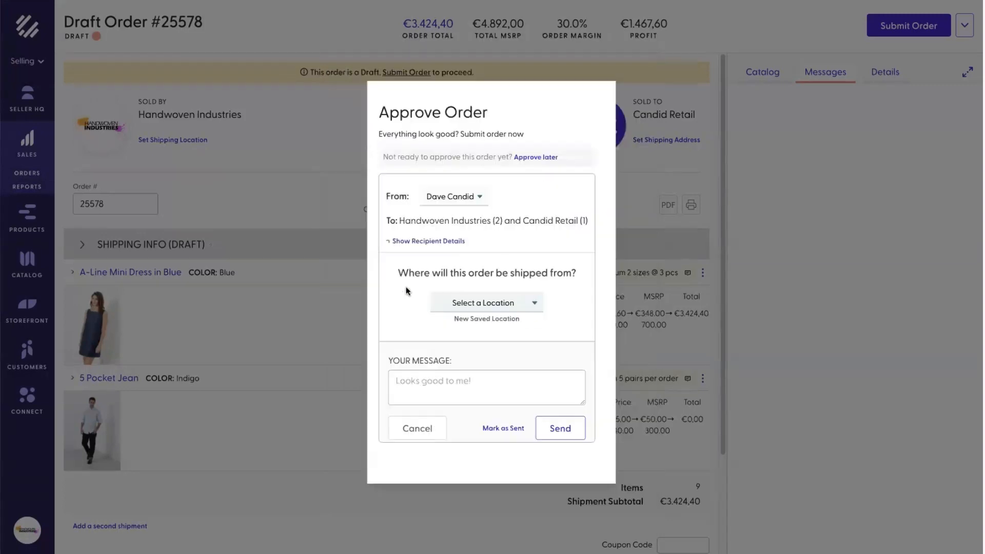
pyautogui.click(522, 302)
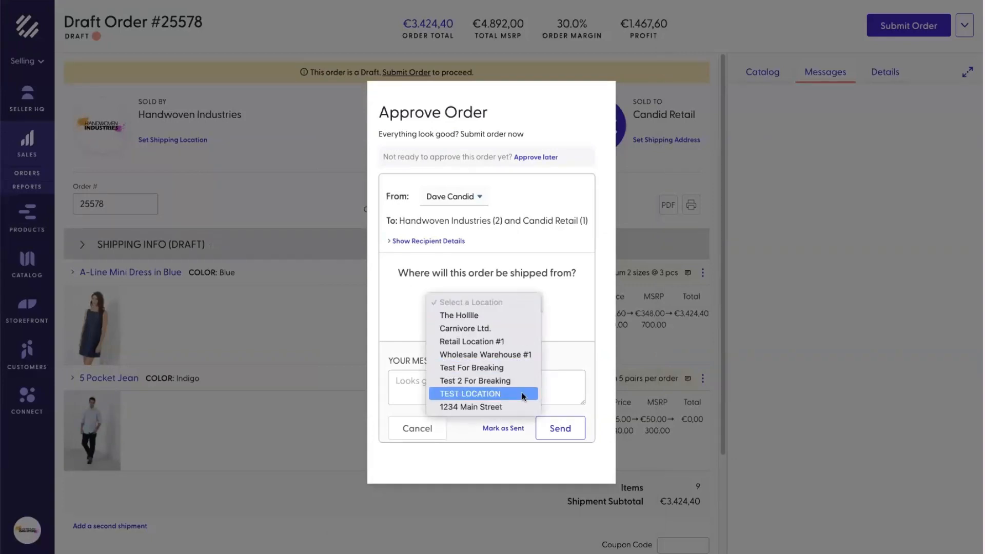
# Step: Ship the order from Wholesale Warehouse #1 and add the message 'Test order.'
pyautogui.click(507, 343)
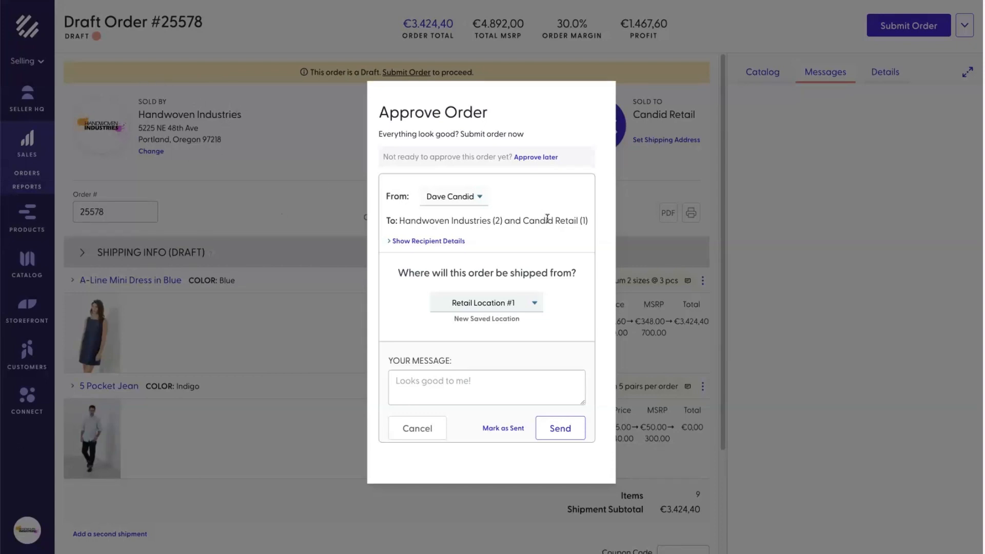
pyautogui.click(525, 309)
pyautogui.click(518, 315)
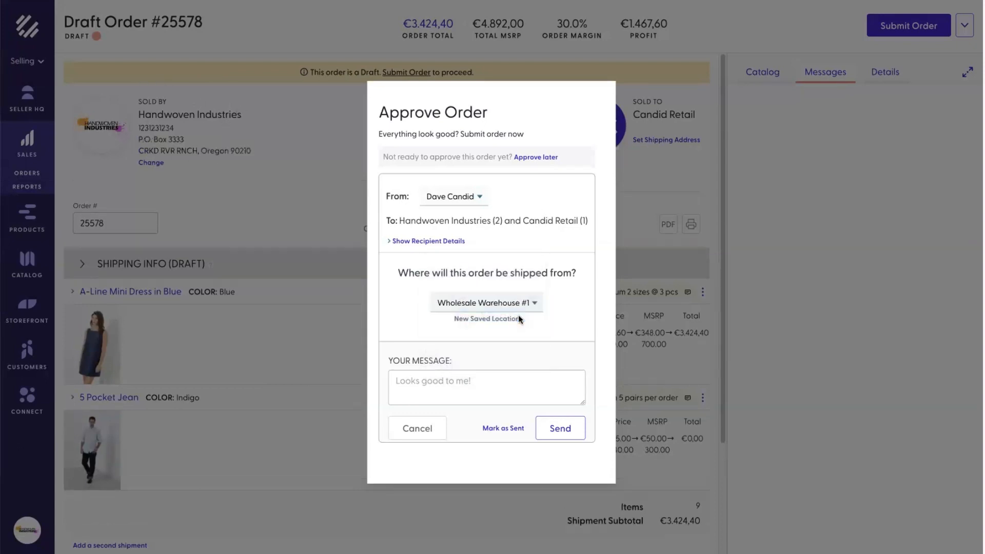
pyautogui.click(529, 378)
pyautogui.write('Te')
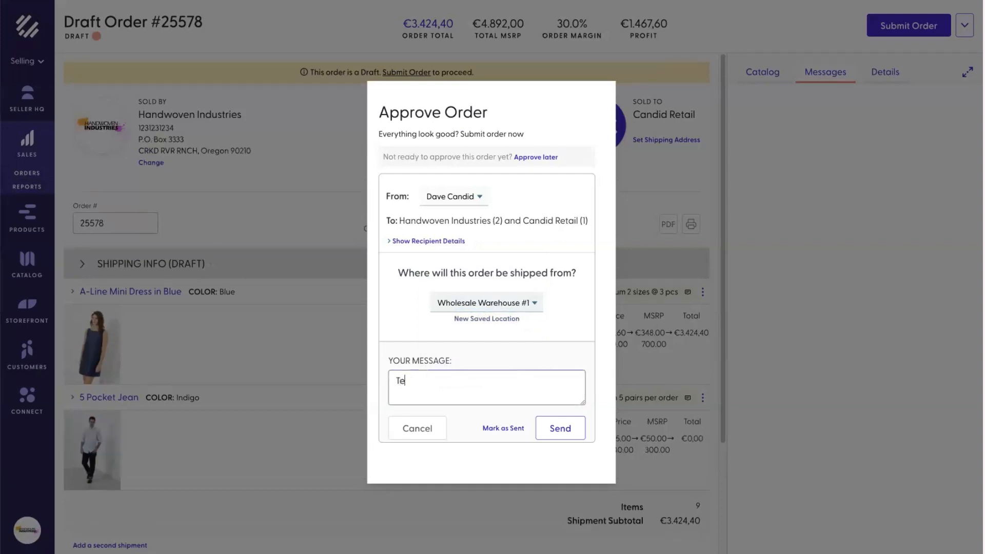
pyautogui.write('st order.')
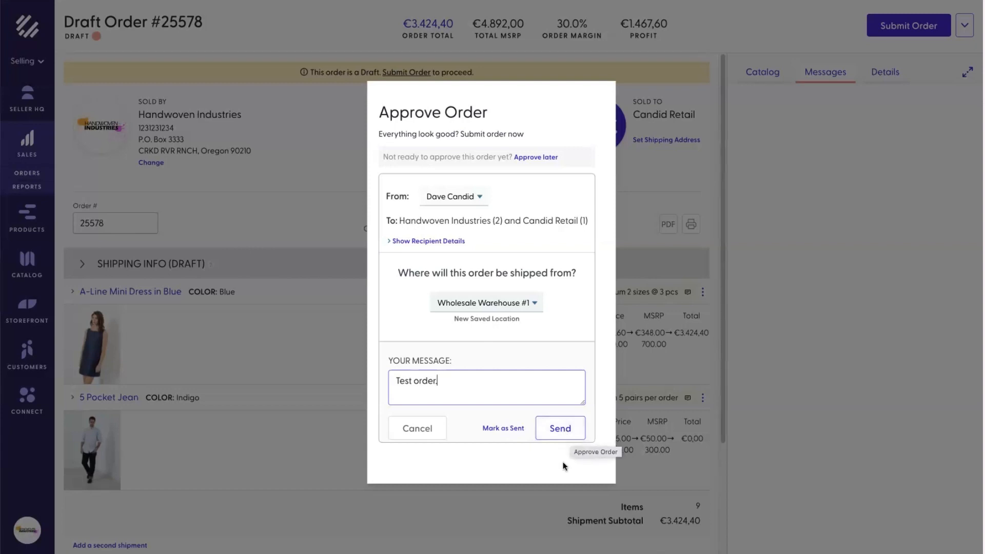
# Step: Send order #25578 with its message and return to the Seller HQ summary
pyautogui.click(561, 430)
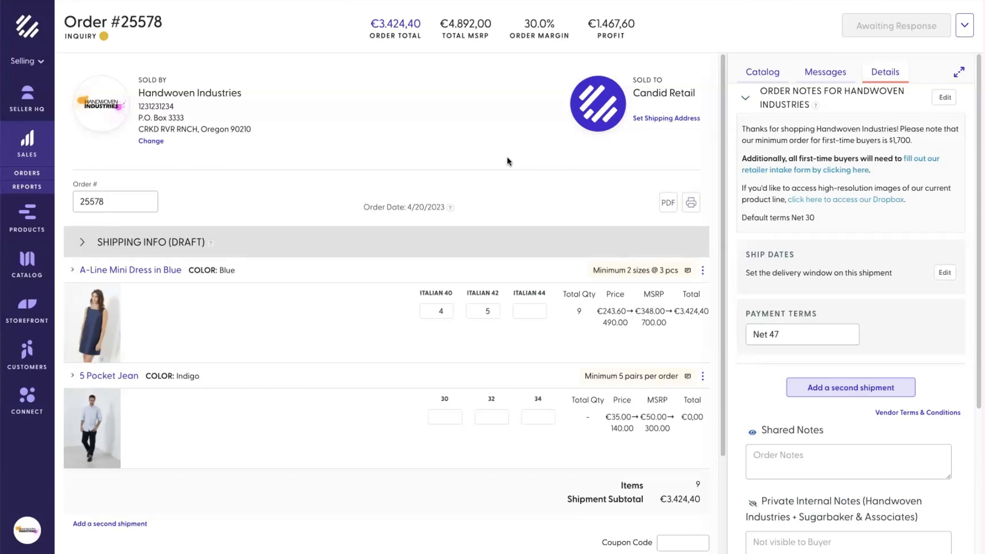
pyautogui.click(14, 101)
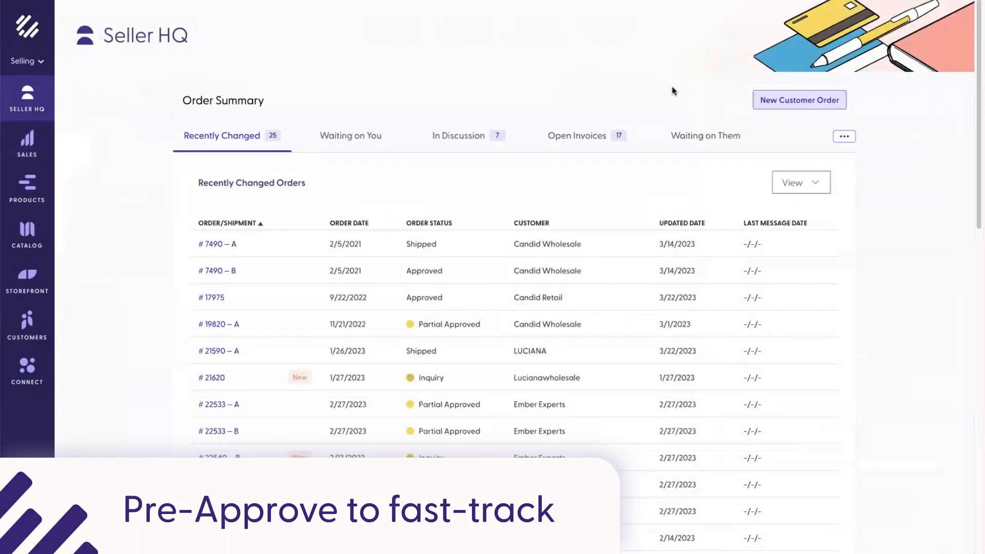
# Step: Start new customer order #25579 with Candid Retail as the buyer
pyautogui.click(810, 102)
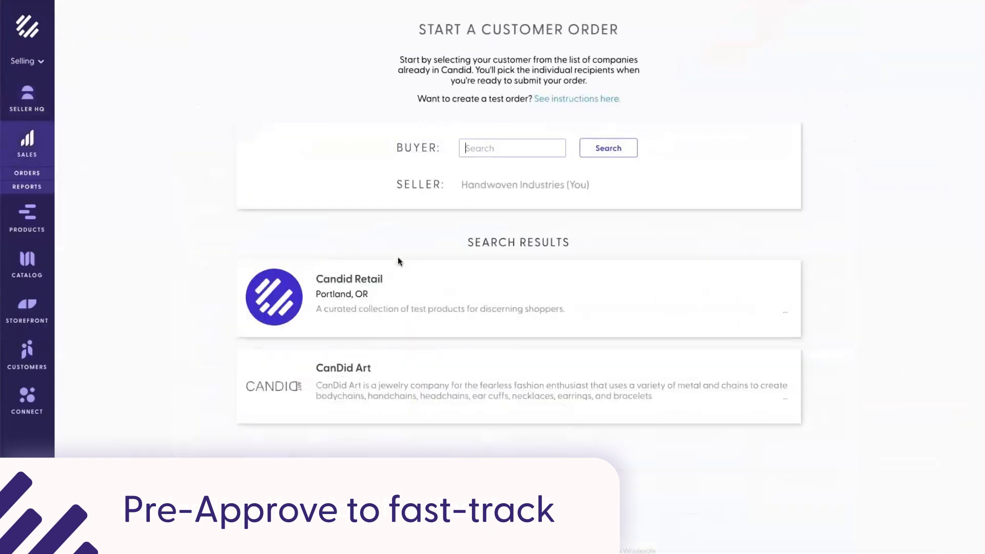
pyautogui.click(359, 279)
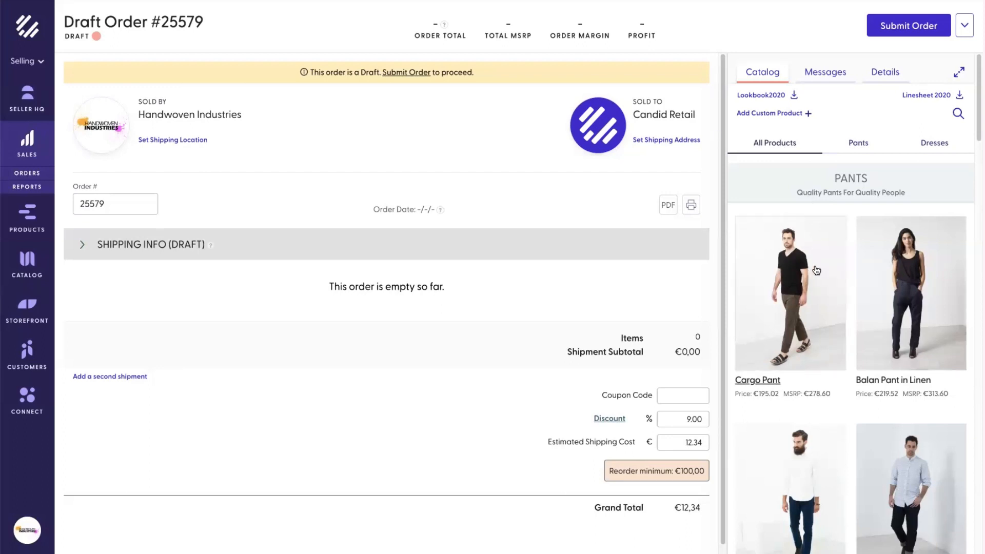
# Step: Add Cargo Pant to the order with quantities 1 Small, 2 Medium, 3 Large
pyautogui.click(806, 306)
pyautogui.click(866, 505)
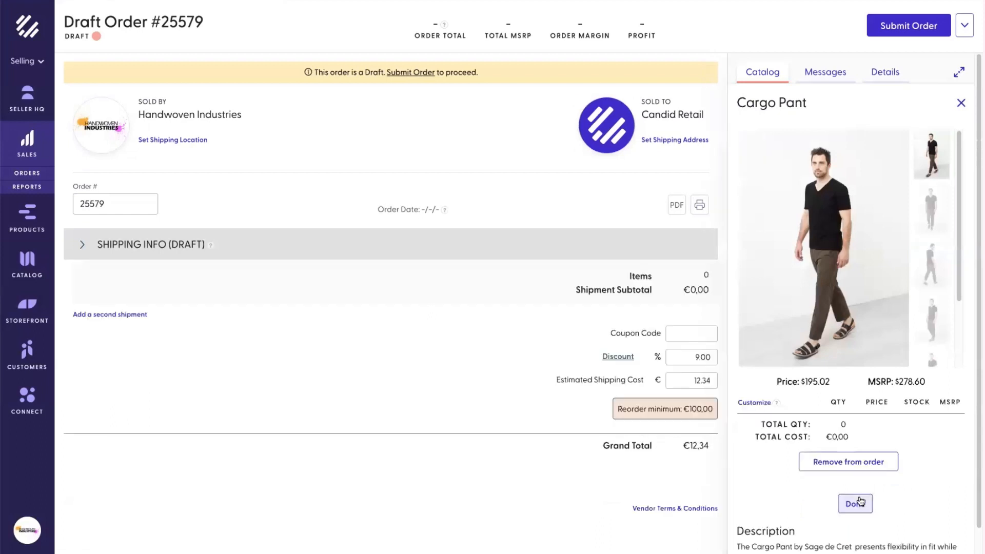
pyautogui.click(835, 424)
pyautogui.write('1')
pyautogui.click(828, 450)
pyautogui.write('2')
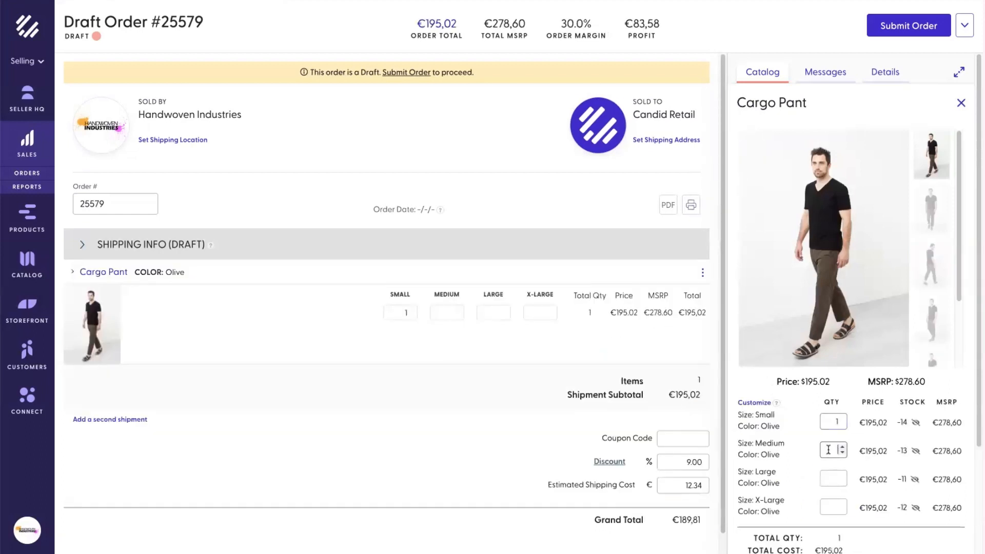
pyautogui.click(831, 479)
pyautogui.write('3')
pyautogui.scroll(-1, 931, 441)
pyautogui.scroll(-3, 931, 442)
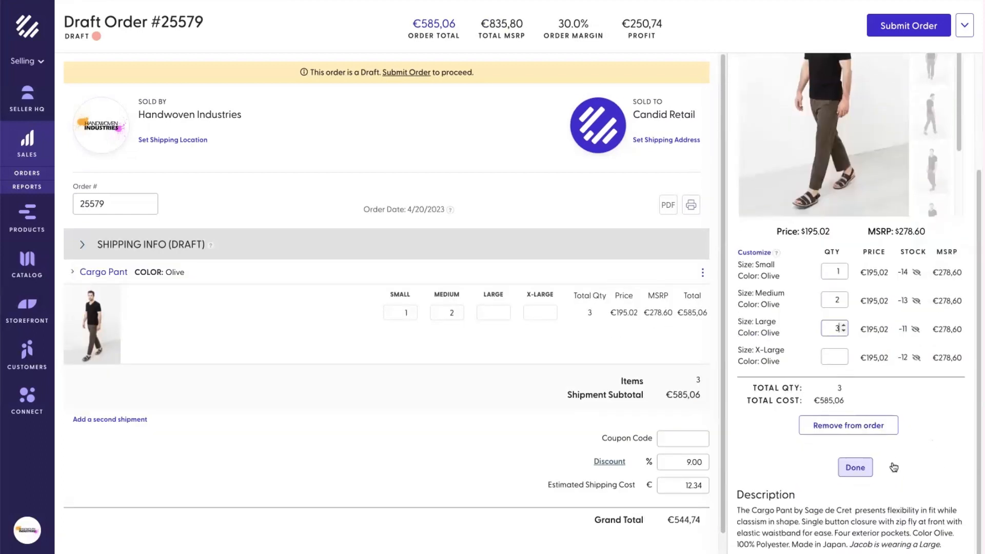
pyautogui.click(871, 465)
# Step: Add 5 Pocket Jean with quantities 3, 4 and 5 for sizes 30, 32, 34
pyautogui.click(894, 392)
pyautogui.scroll(-3, 880, 416)
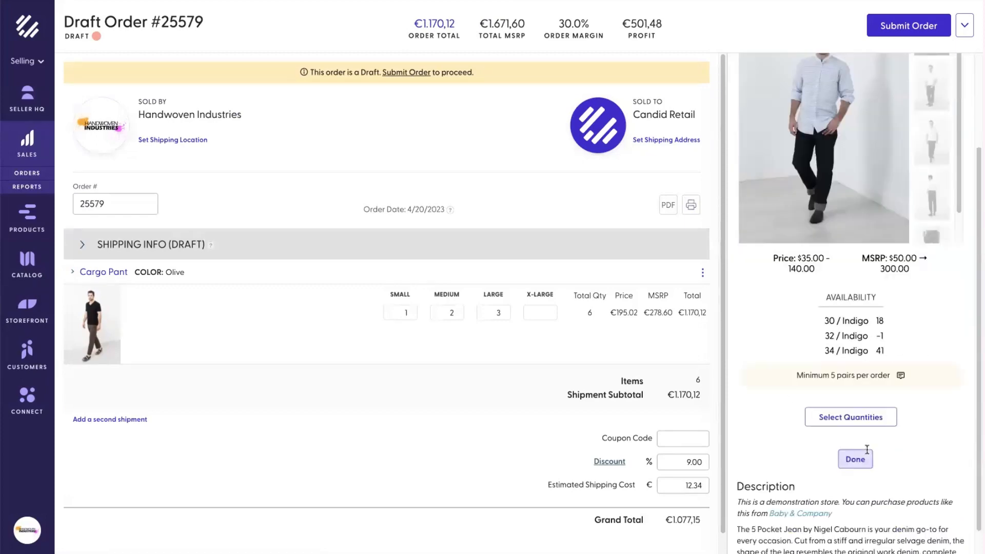
pyautogui.click(853, 416)
pyautogui.click(831, 346)
pyautogui.write('3')
pyautogui.click(831, 373)
pyautogui.write('4')
pyautogui.click(828, 398)
pyautogui.write('5')
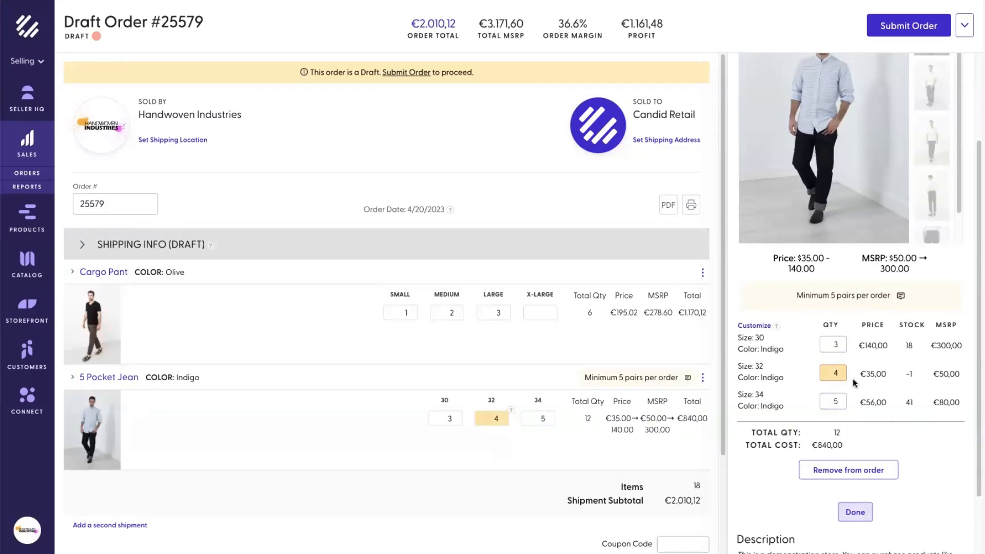
pyautogui.moveTo(511, 413)
pyautogui.scroll(3, 889, 413)
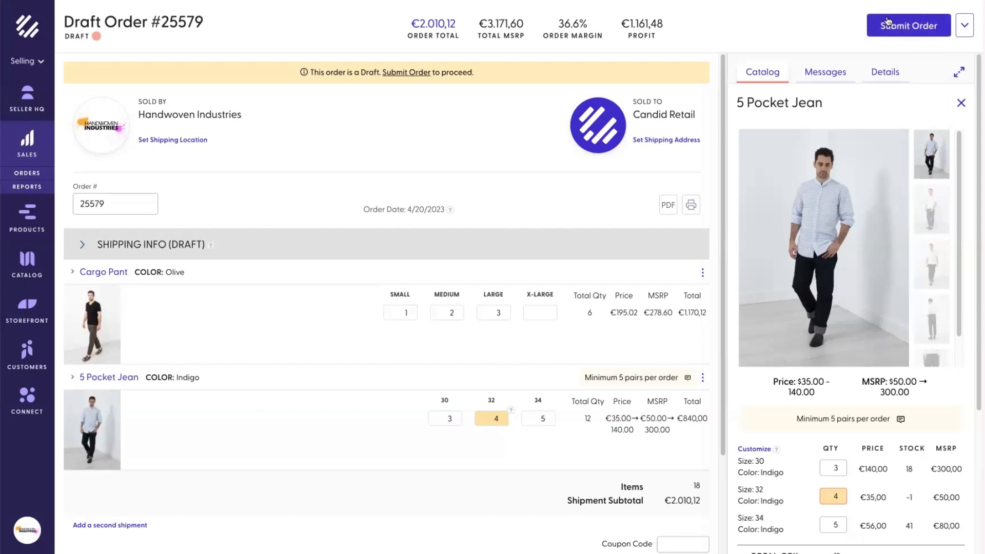
# Step: Pre-approve the order, naming the buyer contact as approver on 4/20/2023
pyautogui.click(965, 29)
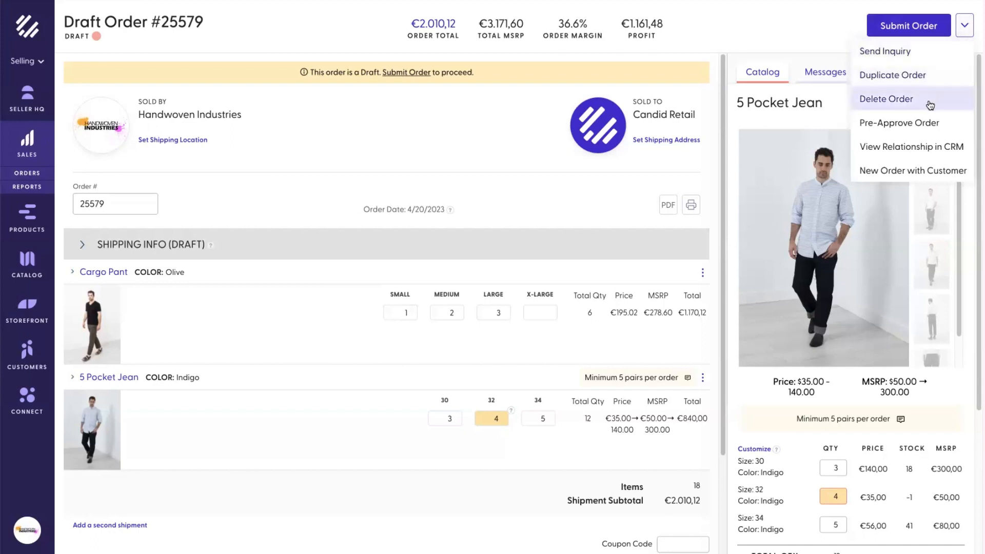
pyautogui.click(945, 126)
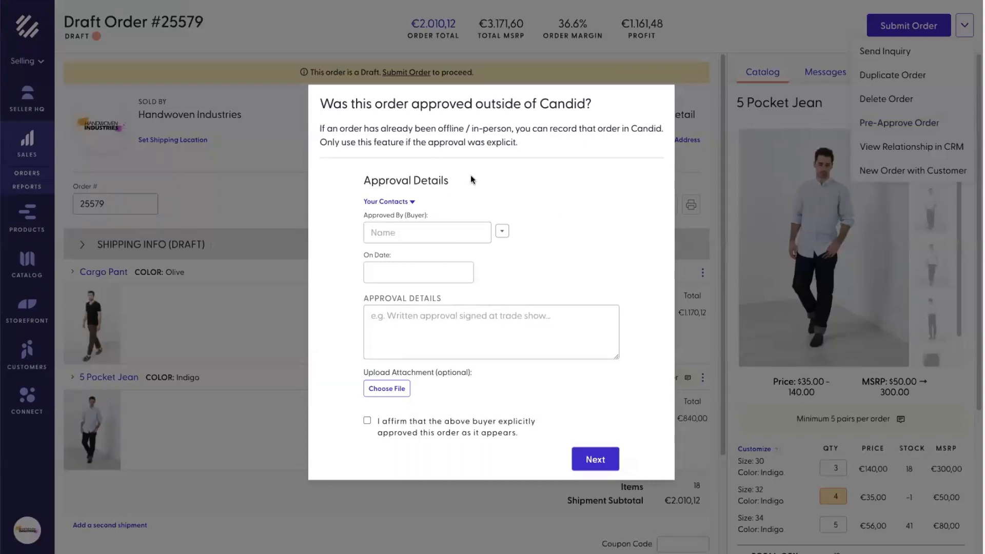
pyautogui.click(453, 231)
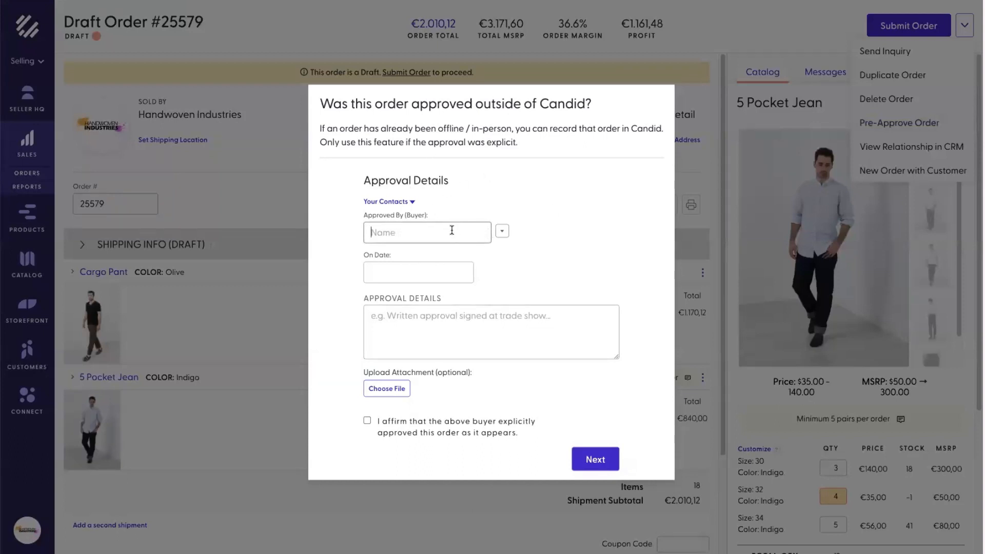
pyautogui.click(502, 232)
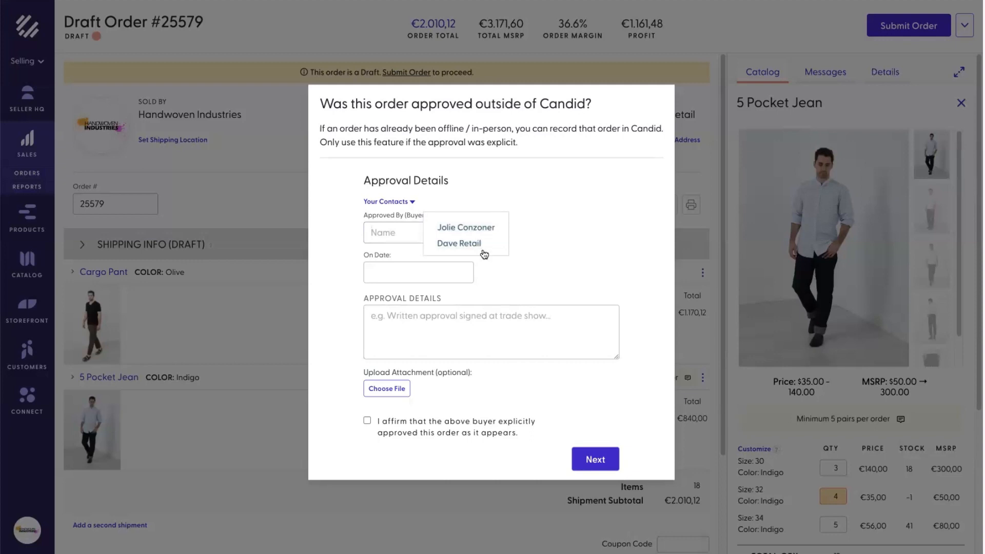
pyautogui.click(462, 244)
pyautogui.click(418, 274)
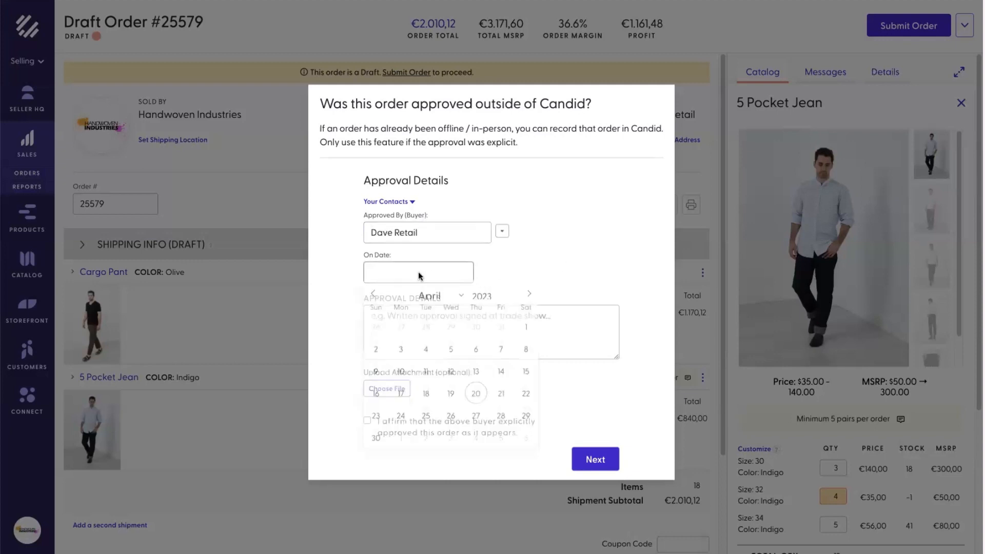
pyautogui.click(477, 399)
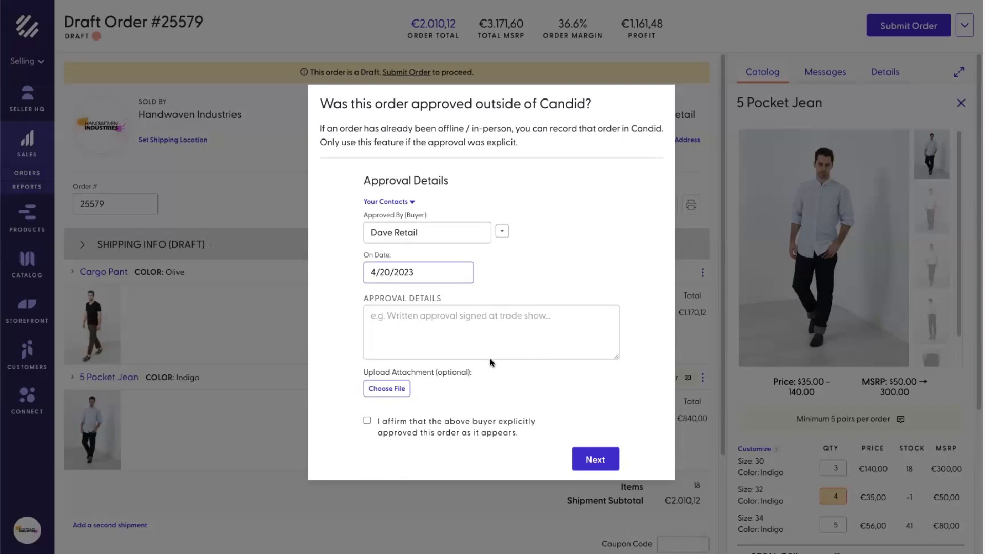
# Step: Note 'Written approval at trade show', affirm buyer approval, and continue to shipping
pyautogui.click(486, 342)
pyautogui.write('Wr')
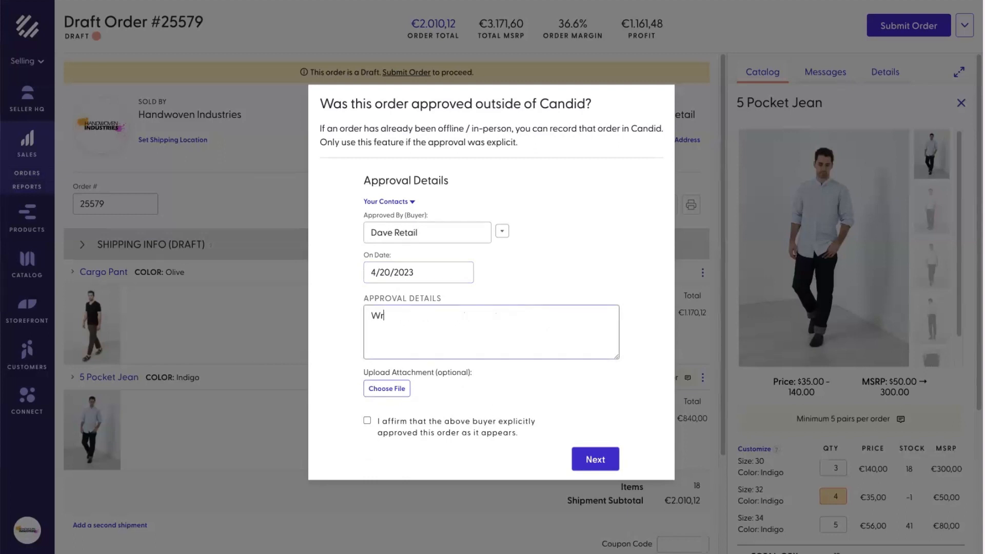
pyautogui.write('itten approval at trade show')
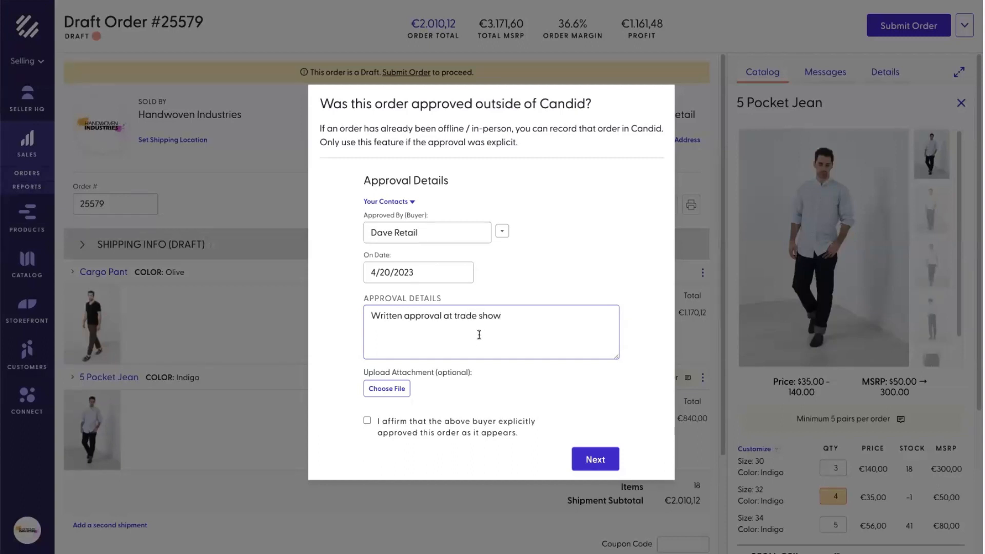
pyautogui.click(384, 391)
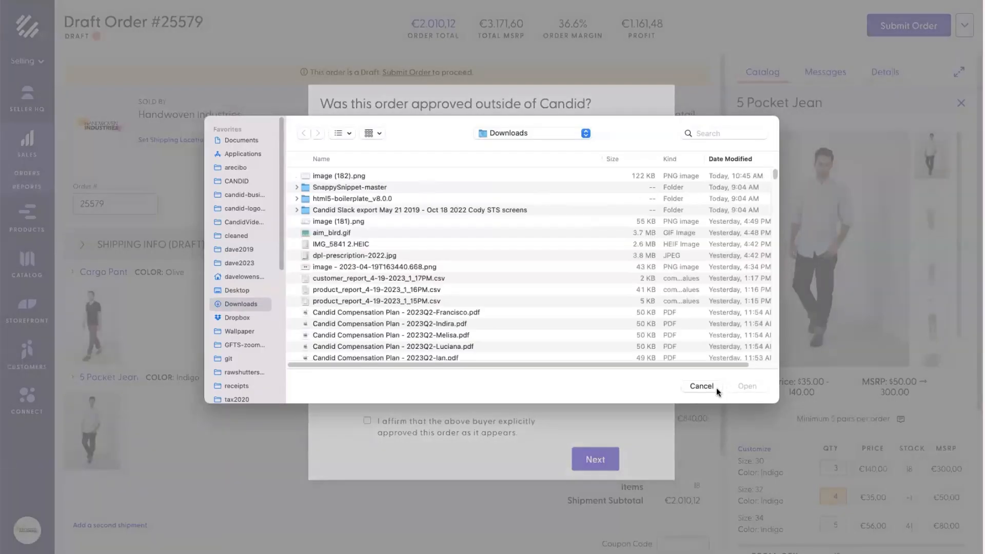
pyautogui.click(716, 387)
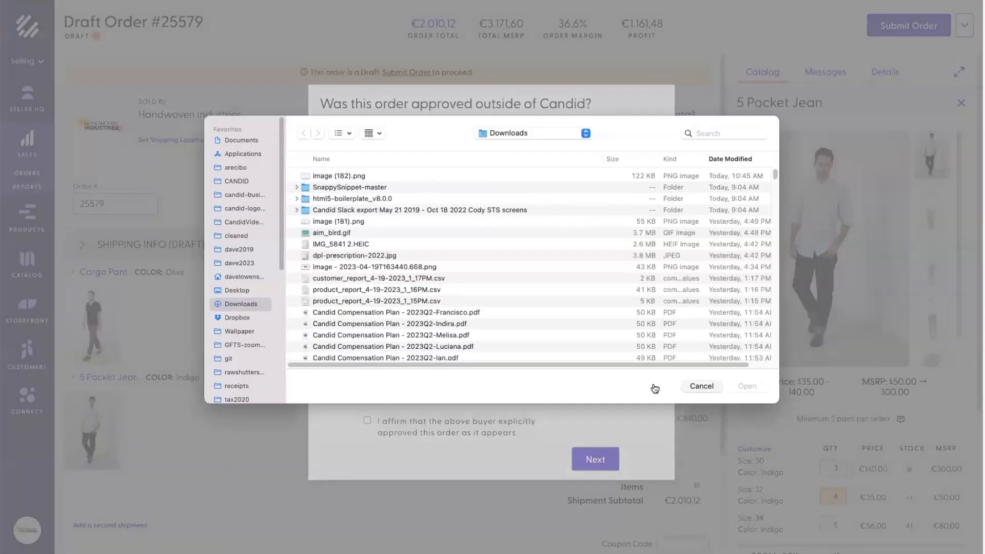
pyautogui.click(367, 421)
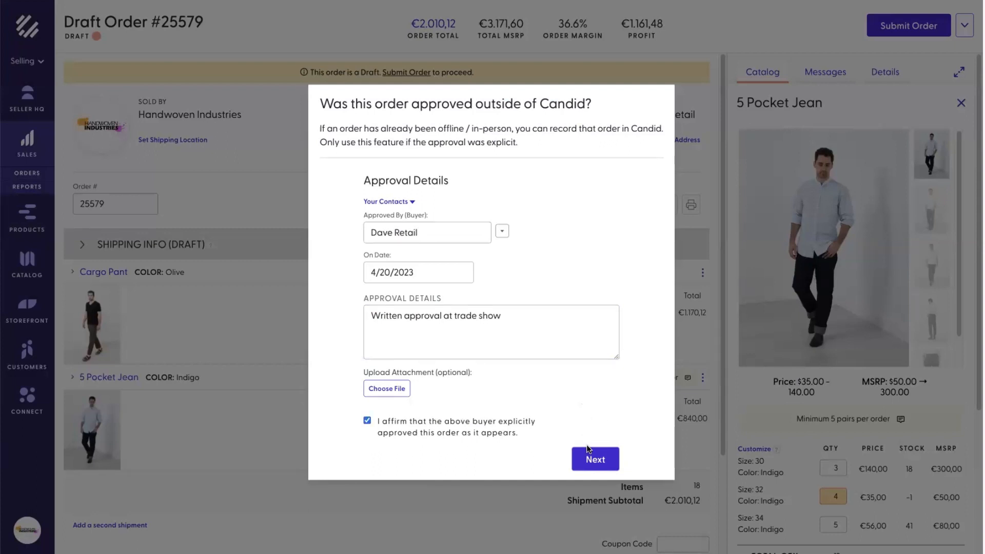
pyautogui.click(588, 461)
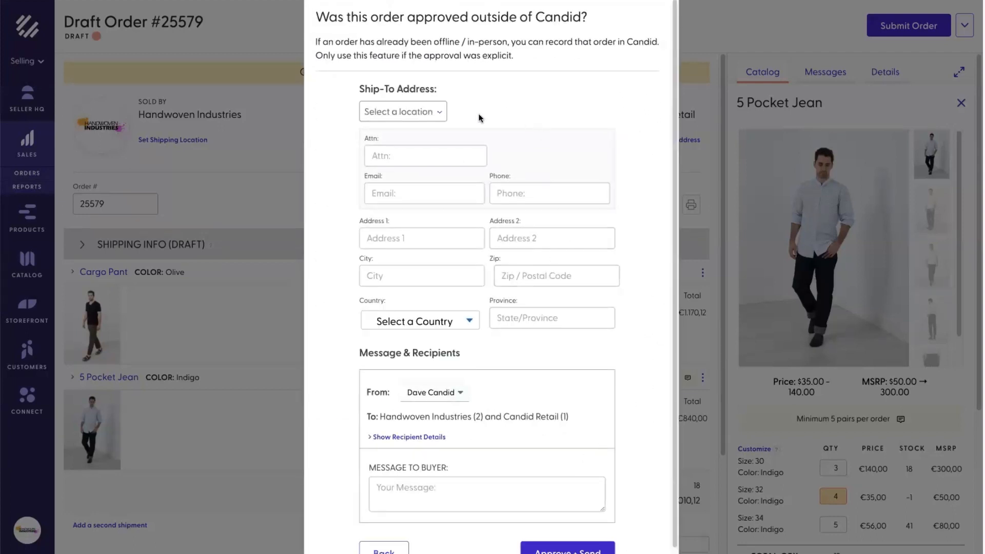
# Step: Load the ship-to address from Order # 25501 and fill in the contact's name and phone
pyautogui.click(431, 112)
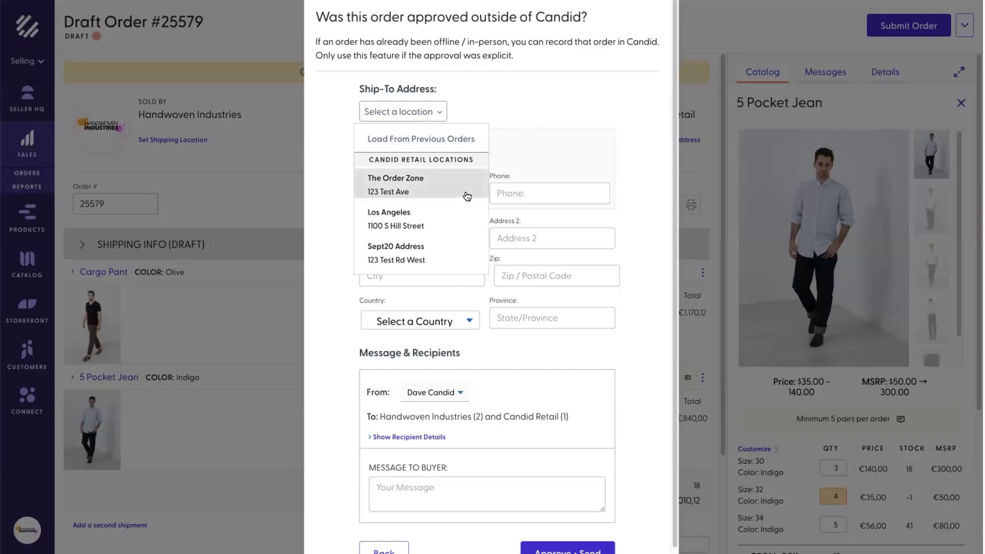
pyautogui.click(446, 147)
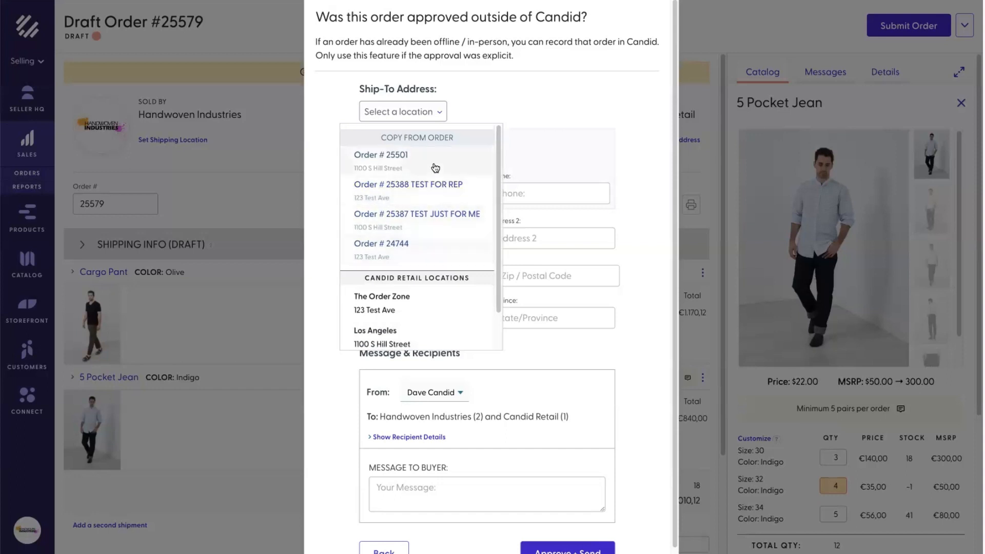
pyautogui.click(432, 164)
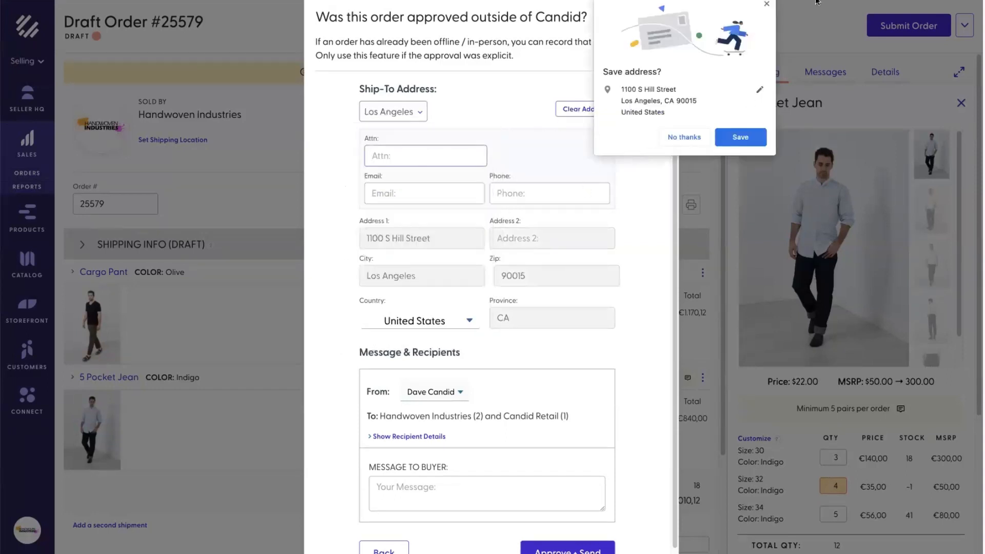
pyautogui.click(768, 7)
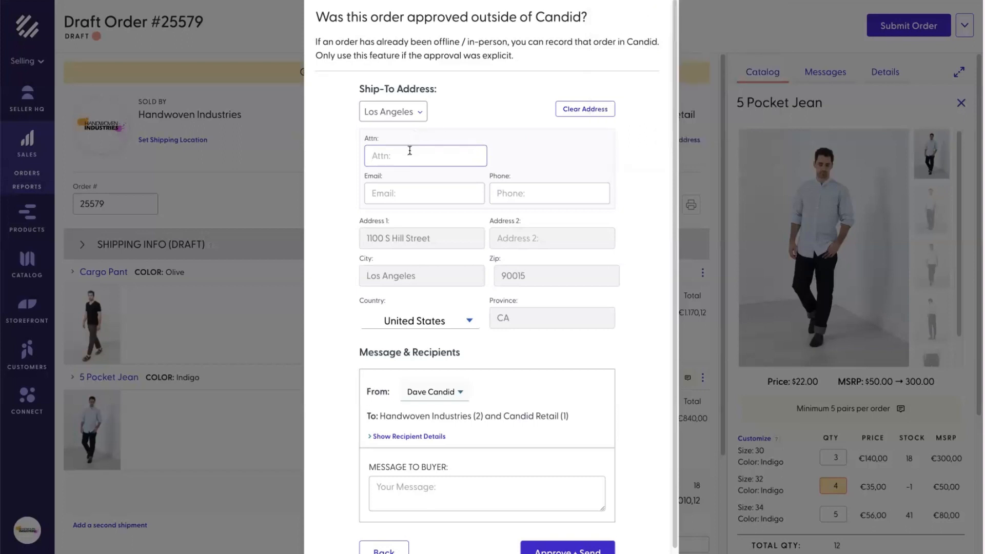
pyautogui.write('Gary')
pyautogui.press('Tab')
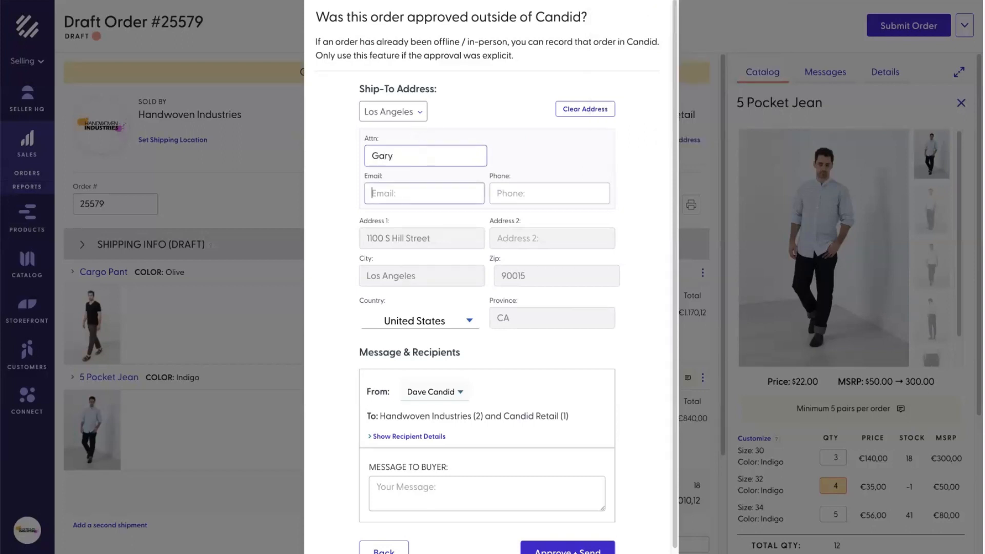
pyautogui.press('Tab')
pyautogui.write('1231231234')
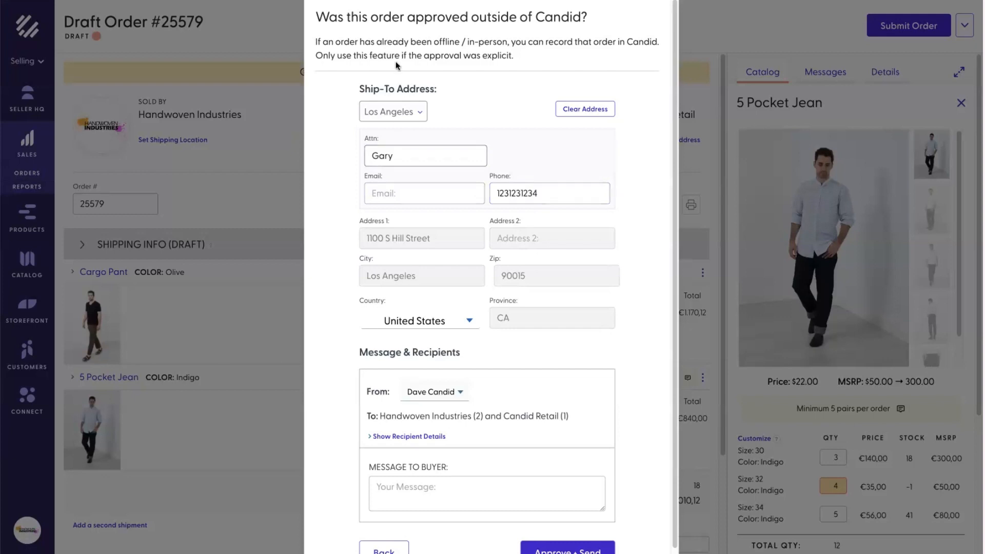
# Step: Add the buyer message 'Test message' and approve and send the order
pyautogui.scroll(-1, 512, 386)
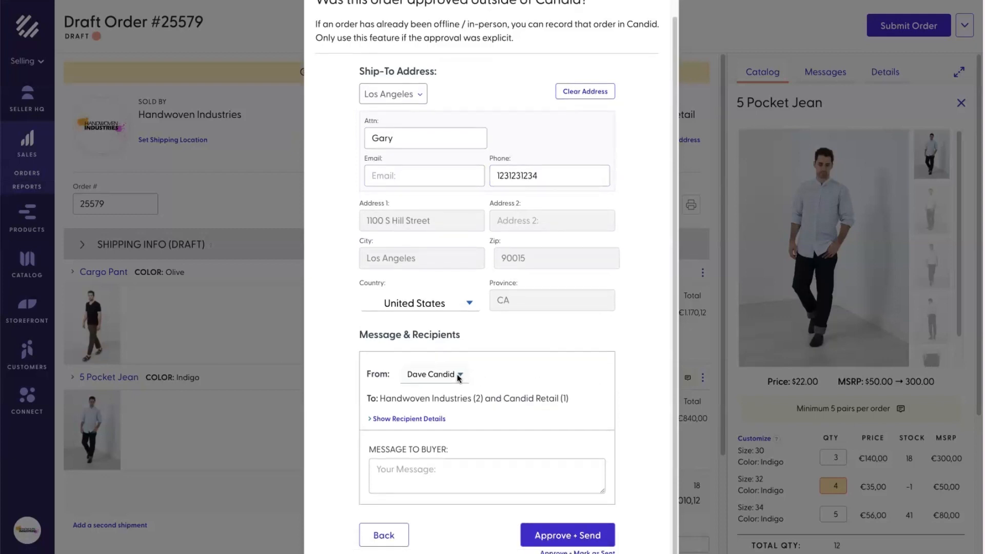
pyautogui.click(386, 419)
pyautogui.scroll(-2, 512, 395)
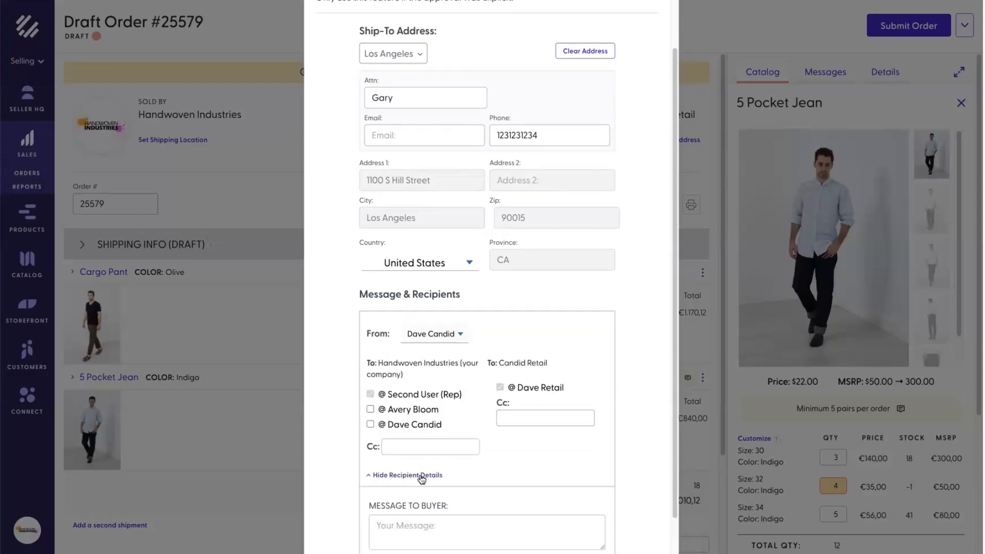
pyautogui.click(422, 477)
pyautogui.click(456, 471)
pyautogui.write('Test message')
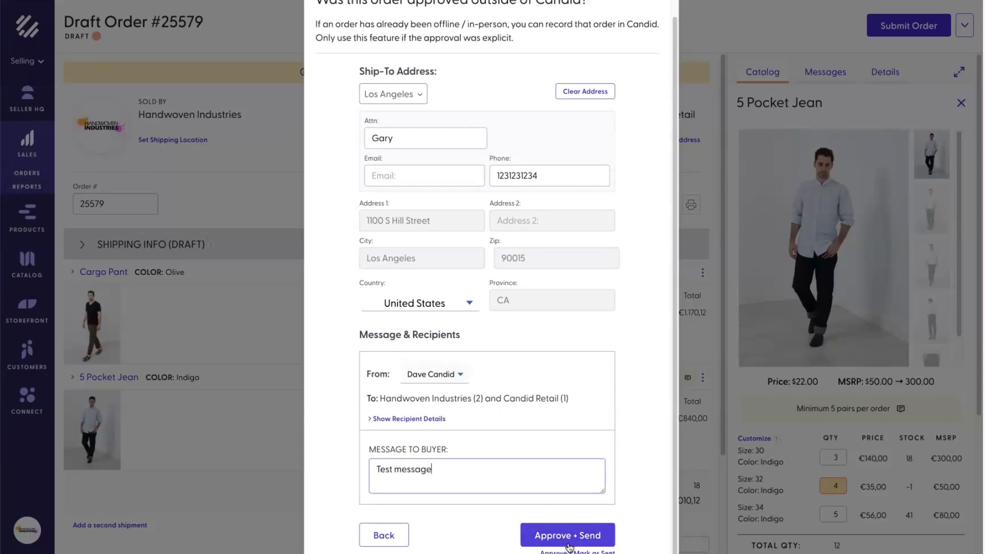
pyautogui.click(611, 539)
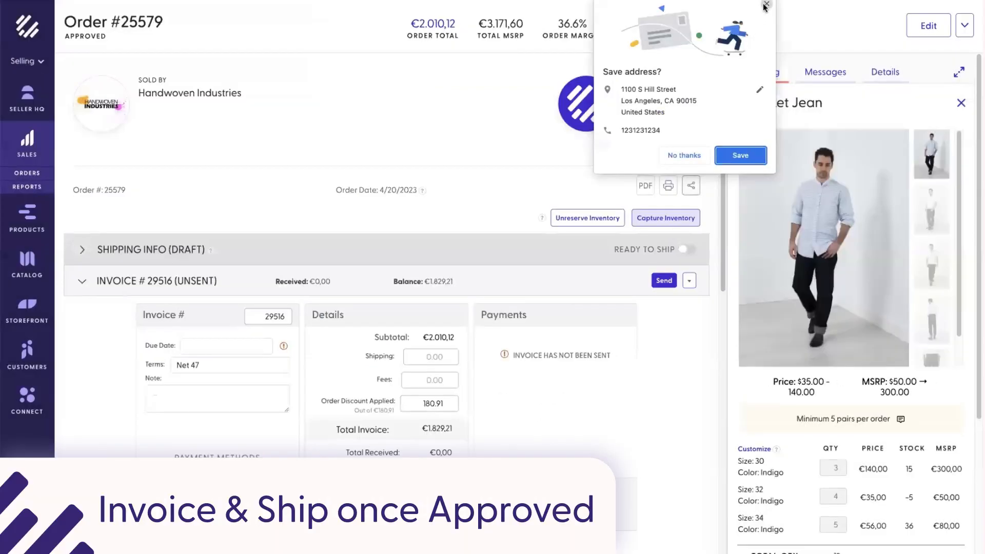
pyautogui.click(766, 5)
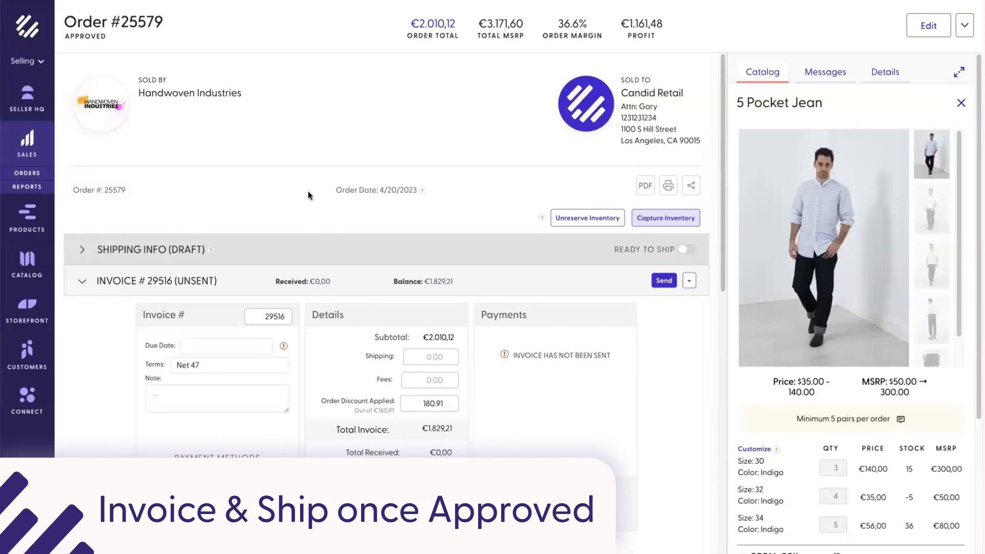
pyautogui.scroll(-1, 372, 227)
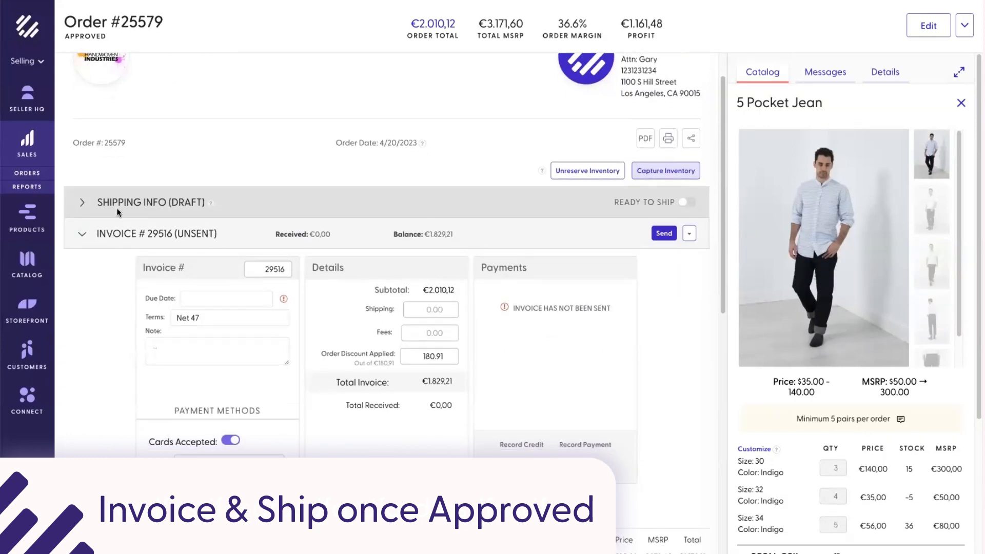
pyautogui.scroll(-2, 664, 311)
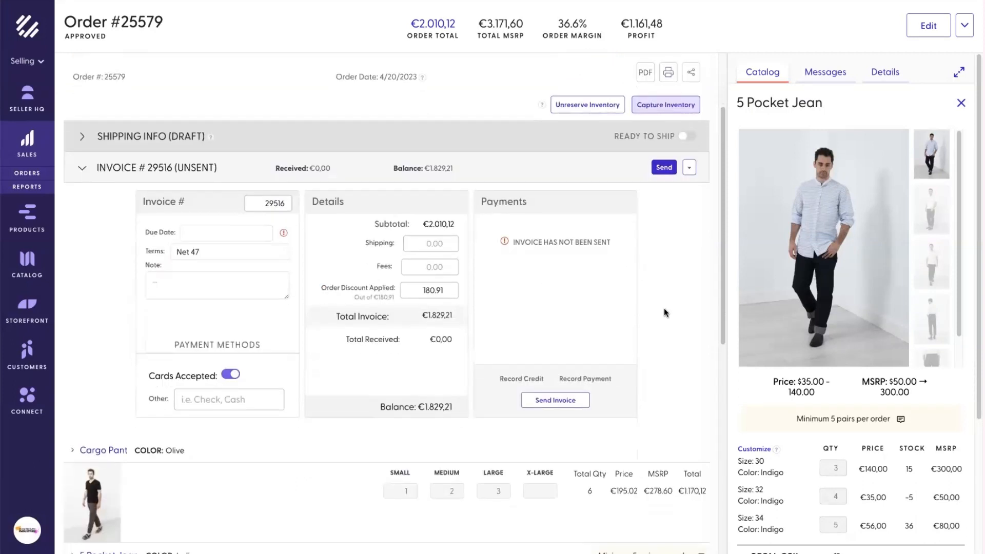
pyautogui.scroll(2, 664, 313)
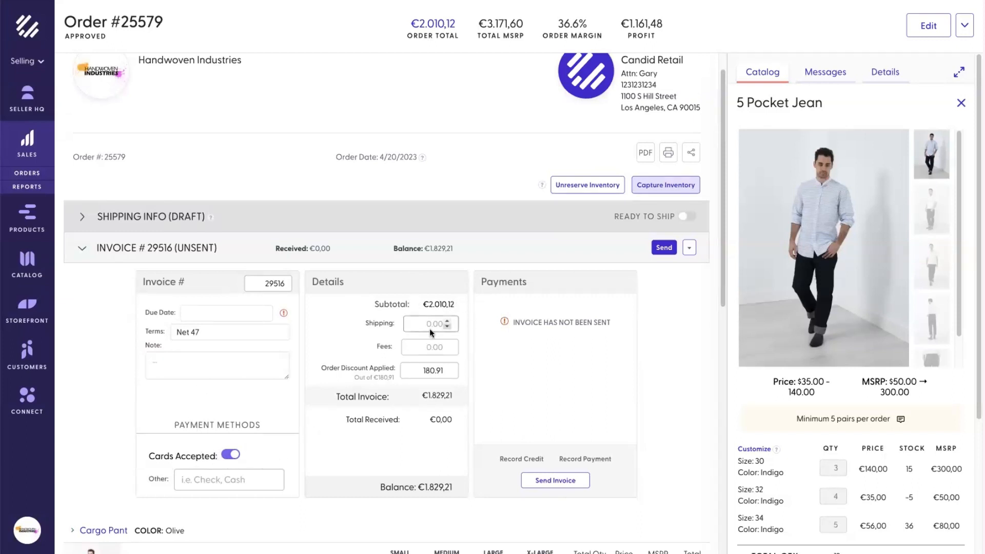
pyautogui.scroll(-8, 595, 402)
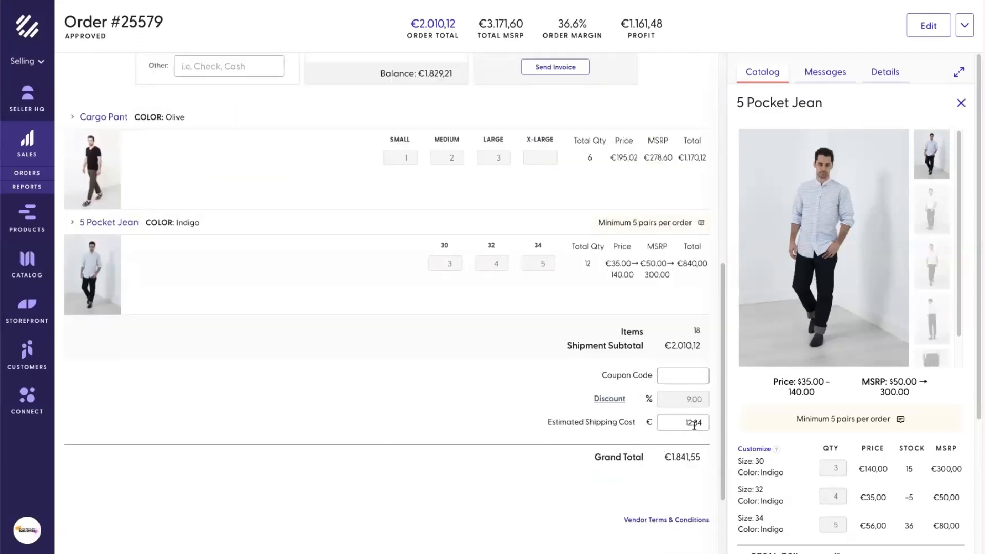
pyautogui.scroll(5, 442, 389)
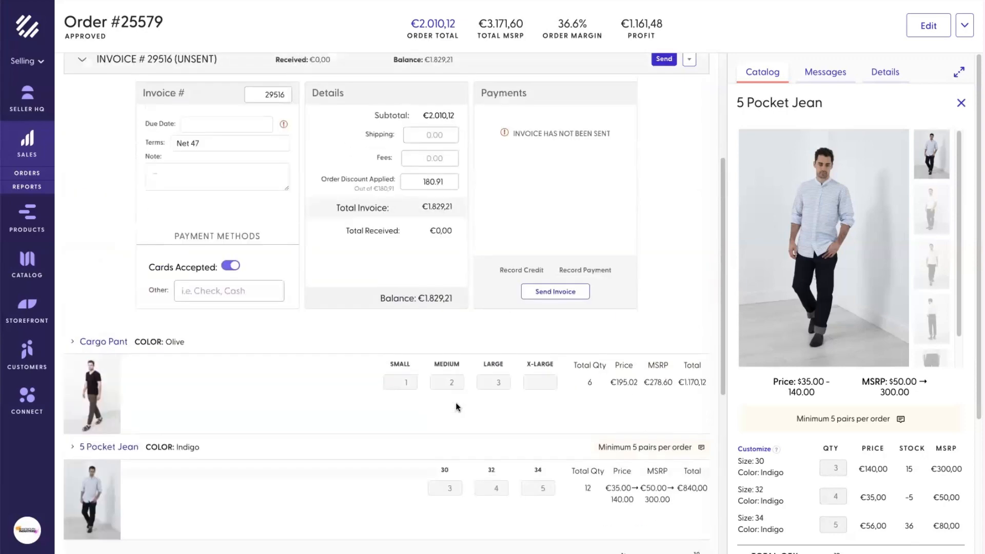
pyautogui.scroll(1, 440, 193)
# Step: Add a 4.00 fee, change terms to Net 15, and set due date 5/5/2023
pyautogui.click(439, 172)
pyautogui.write('4')
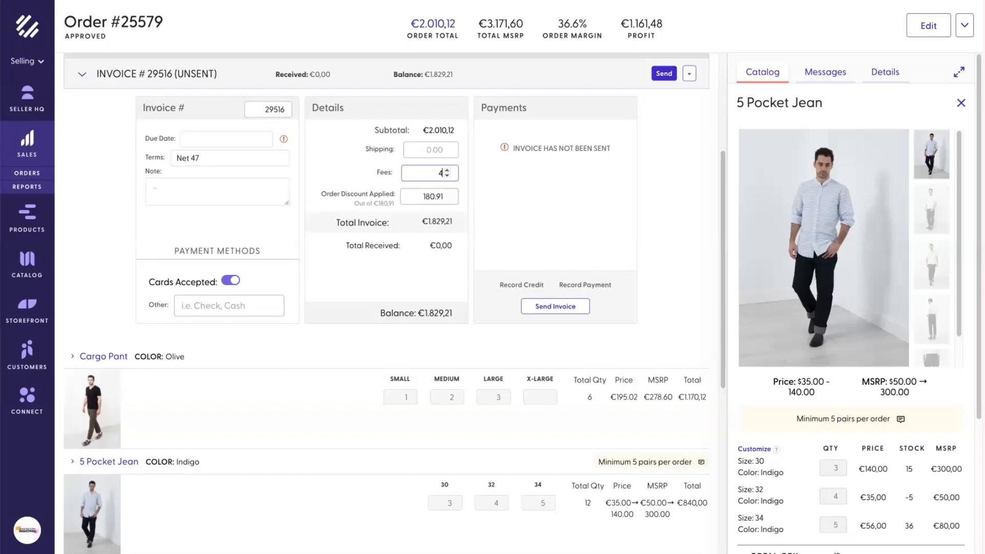
pyautogui.click(343, 177)
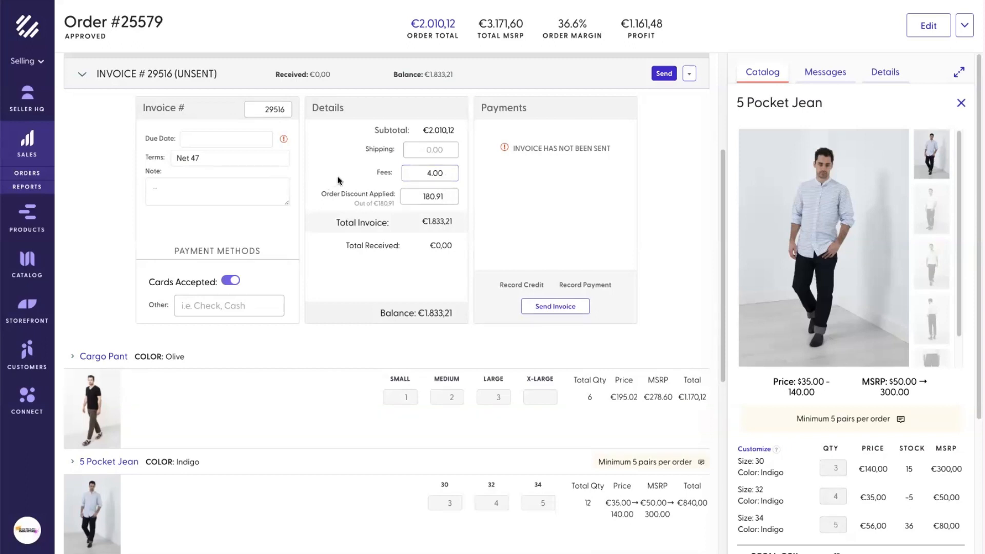
pyautogui.tripleClick(209, 160)
pyautogui.write('Net 15')
pyautogui.click(211, 144)
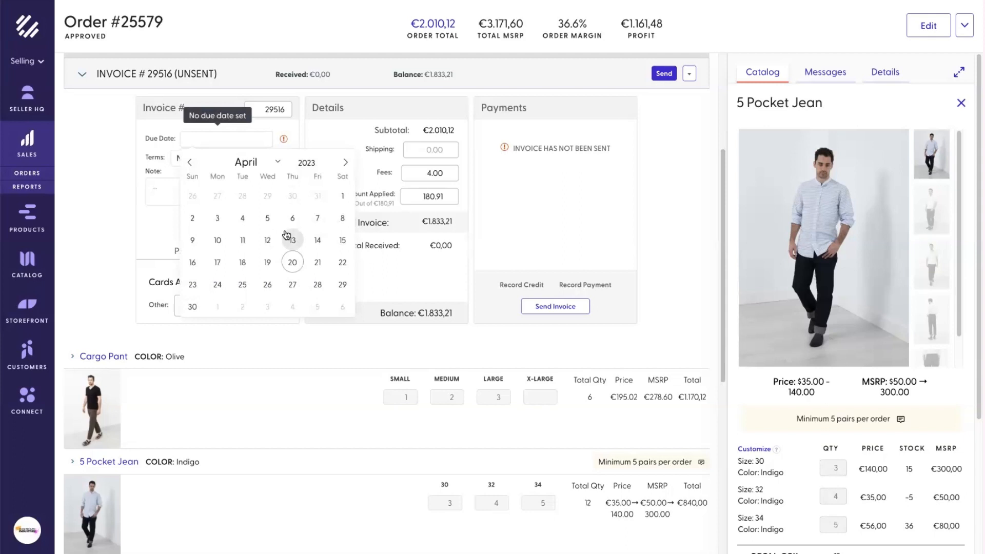
pyautogui.click(315, 308)
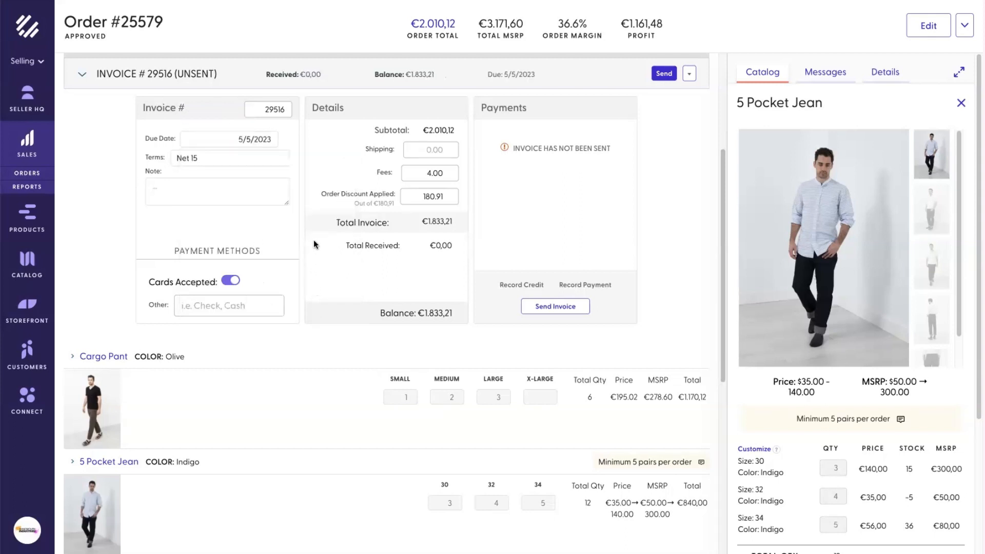
pyautogui.click(229, 191)
pyautogui.write('Thank you for your prompt payment!')
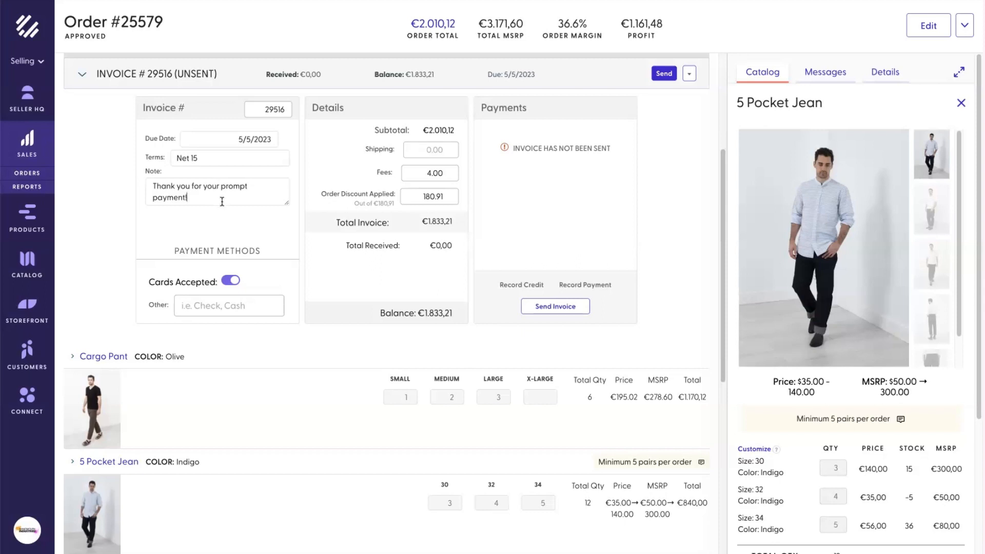
pyautogui.write('https://quickbooks.com/invoice')
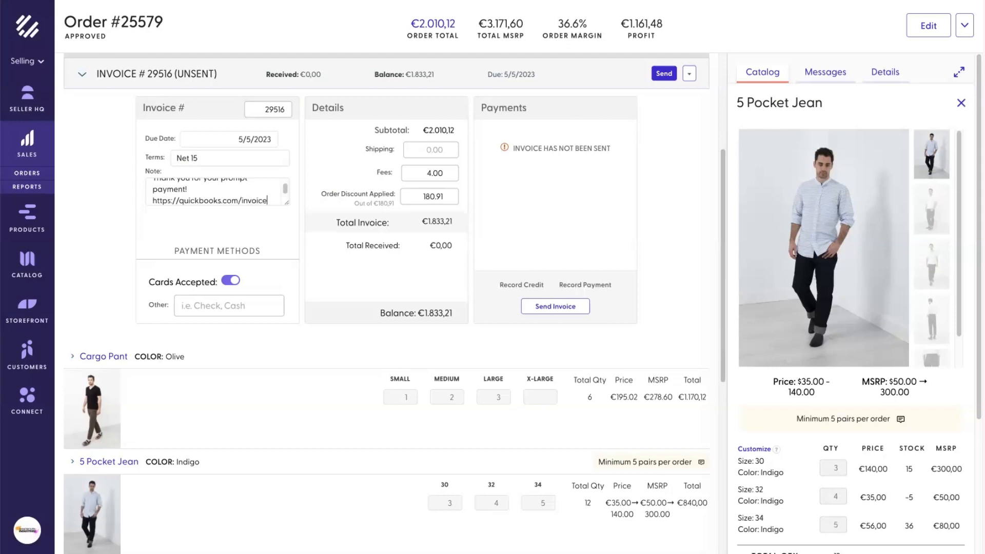
pyautogui.write('1234')
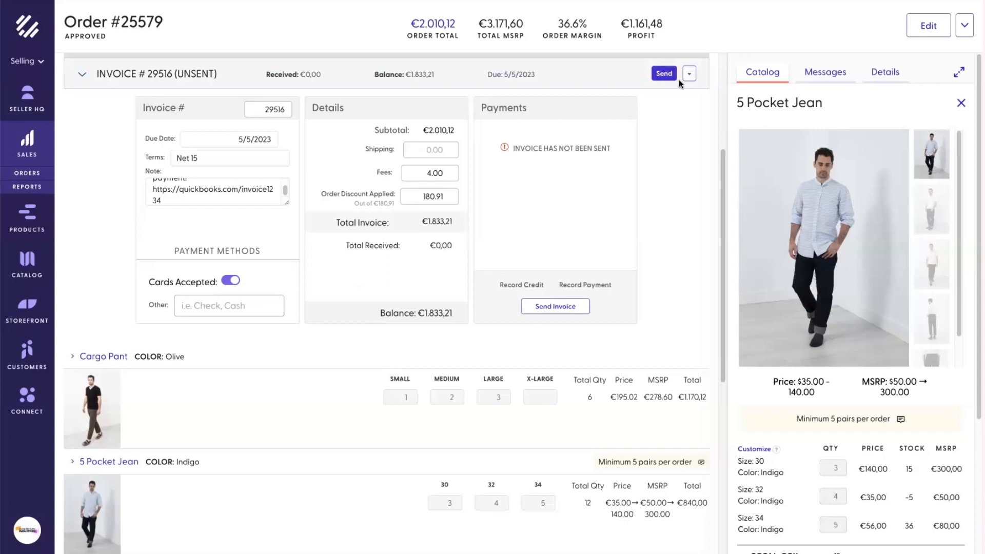
pyautogui.scroll(1, 663, 112)
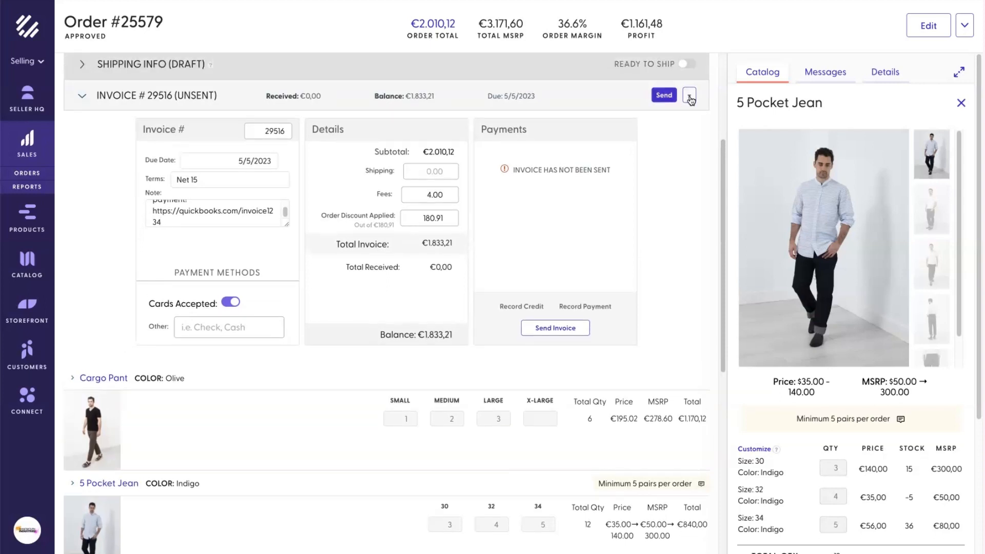
# Step: Email invoice #29516 to the buyer's contact with the message 'Thanks!'
pyautogui.click(691, 97)
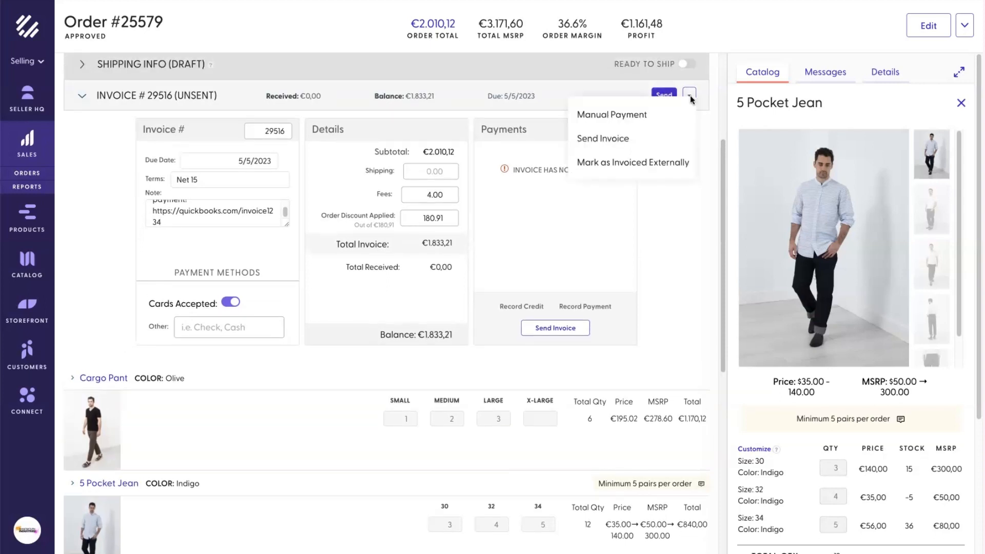
pyautogui.click(677, 148)
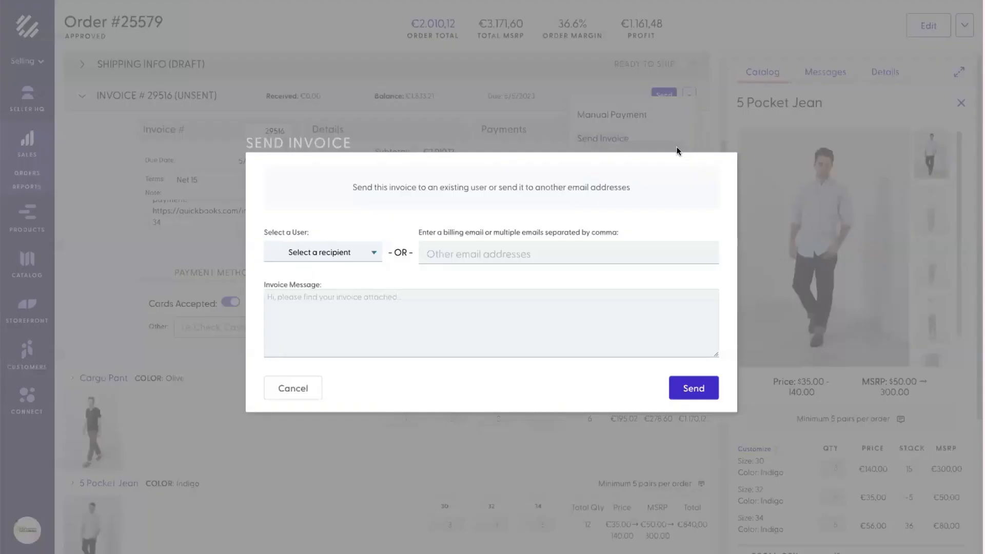
pyautogui.click(348, 256)
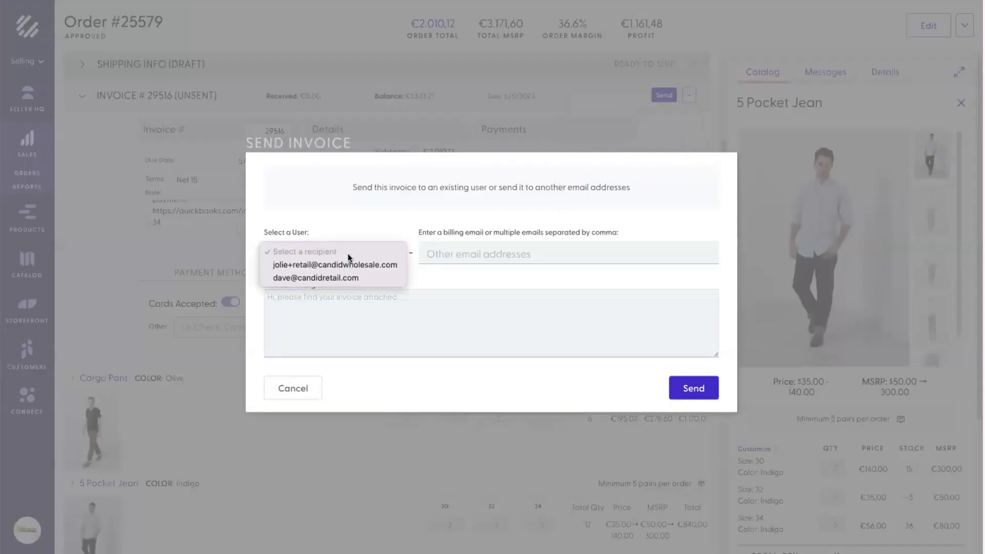
pyautogui.click(377, 277)
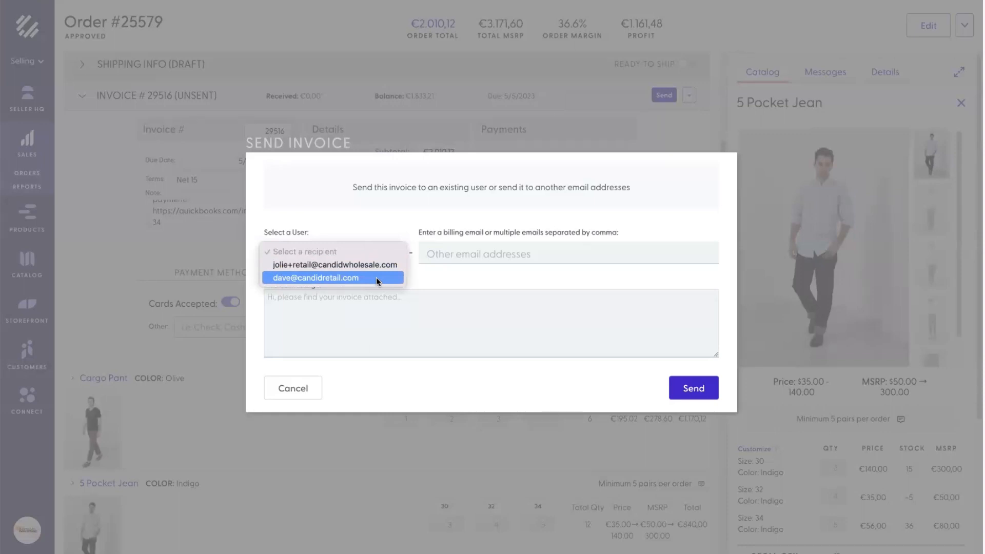
pyautogui.click(511, 298)
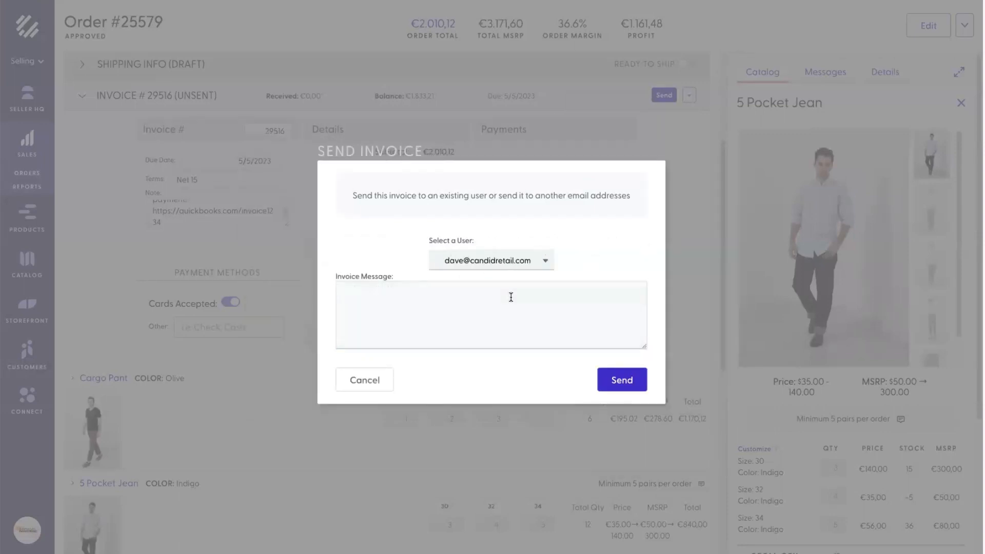
pyautogui.write('Thanks!')
pyautogui.click(629, 379)
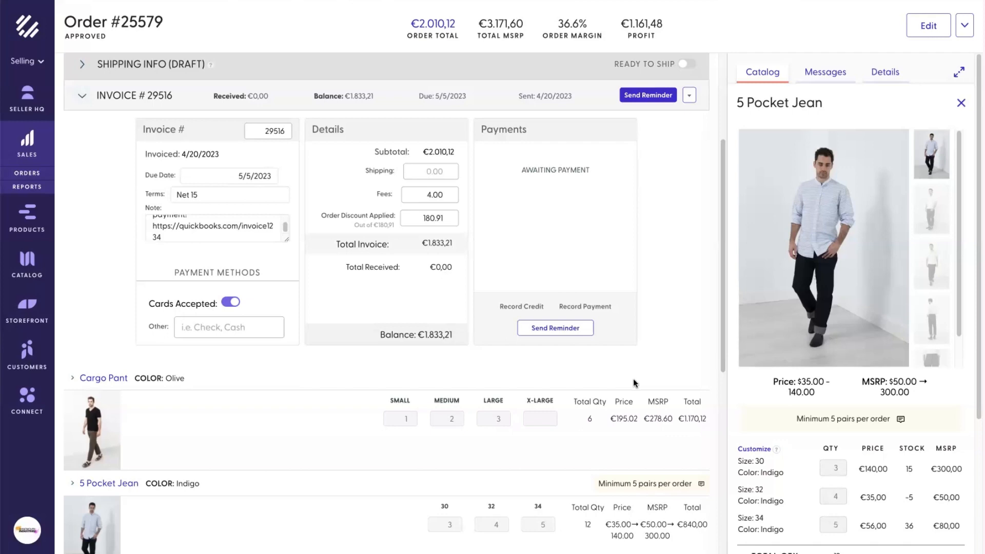
pyautogui.scroll(4, 691, 343)
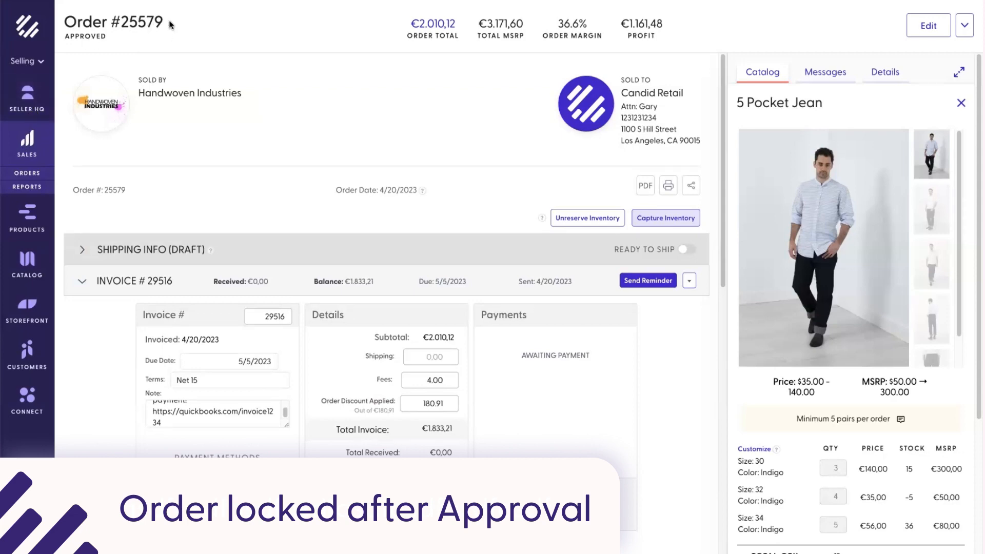
# Step: Edit the approved order, lowering Cargo Pant Large quantity from 3 to 2
pyautogui.scroll(-7, 645, 368)
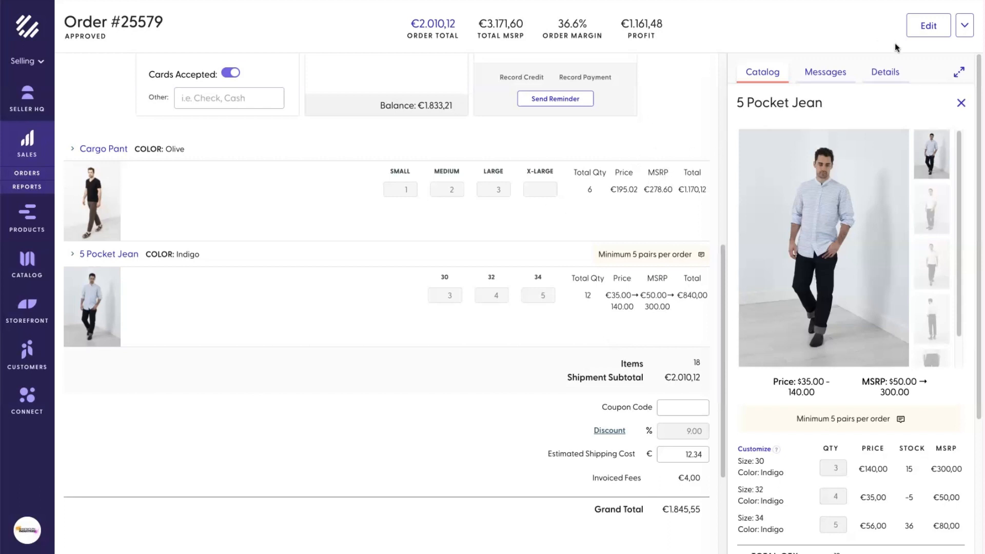
pyautogui.click(927, 29)
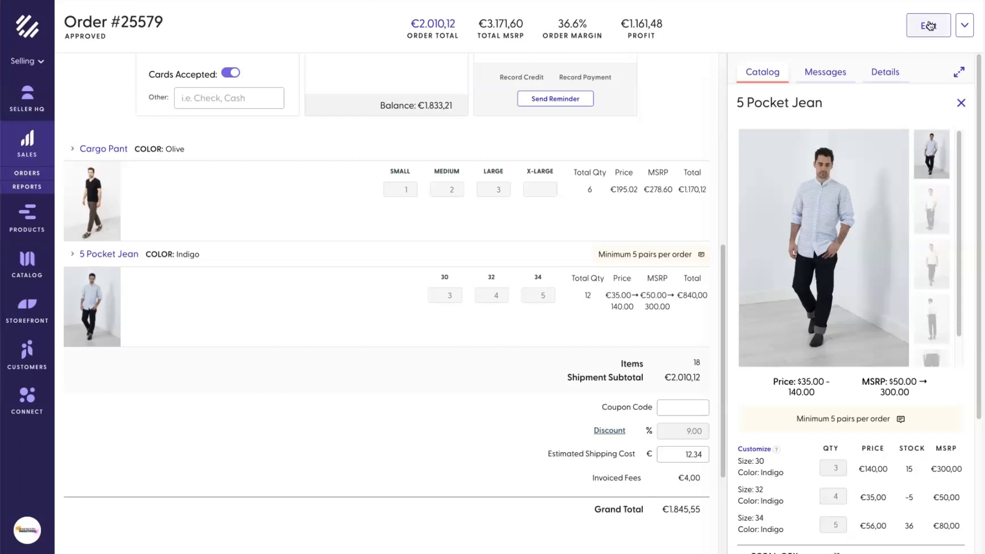
pyautogui.click(504, 192)
pyautogui.scroll(8, 661, 291)
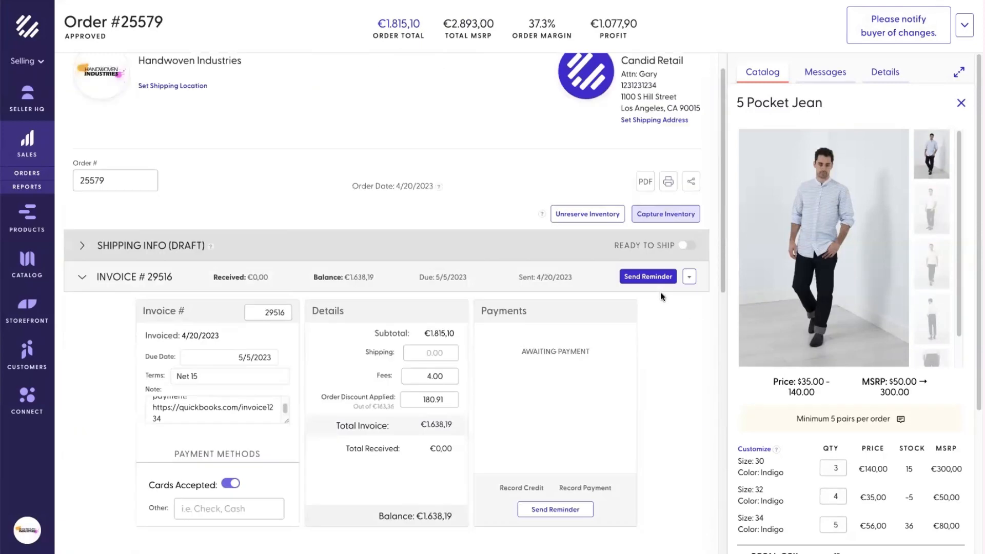
# Step: Renumber the order to 25579-A
pyautogui.click(125, 183)
pyautogui.write('-A')
pyautogui.click(164, 174)
pyautogui.scroll(1, 548, 193)
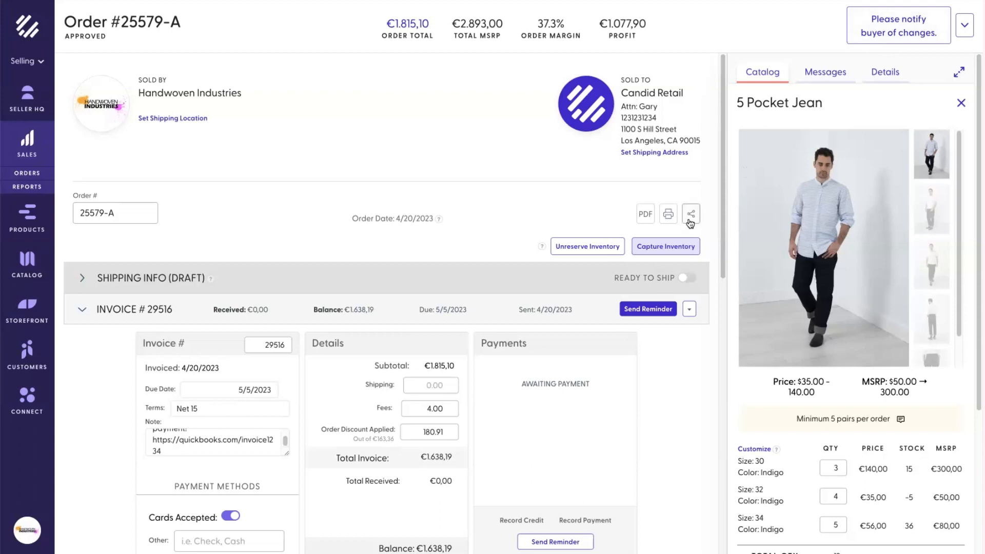
# Step: Send a payment reminder for invoice 29516 to the buyer's billing email, noting payment is still awaited
pyautogui.click(650, 311)
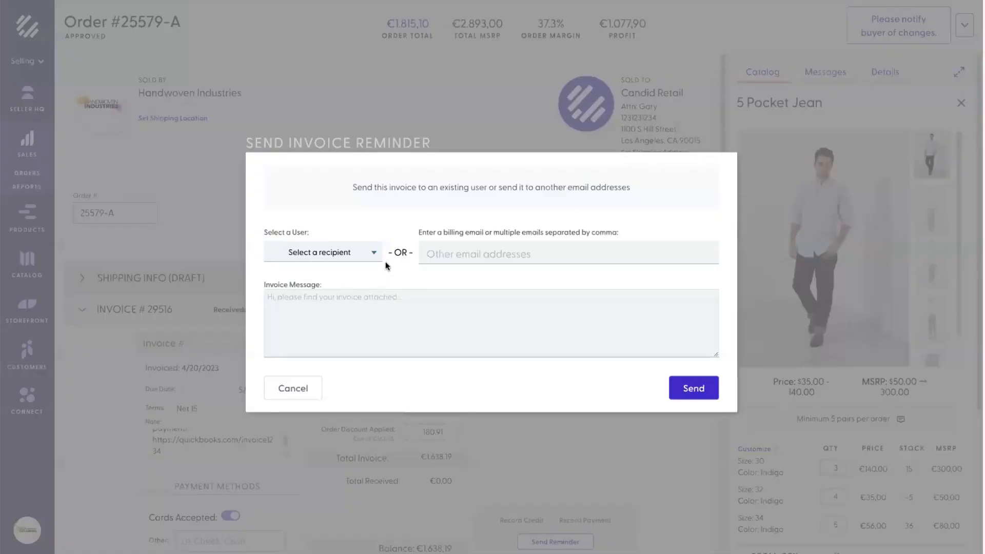
pyautogui.click(464, 252)
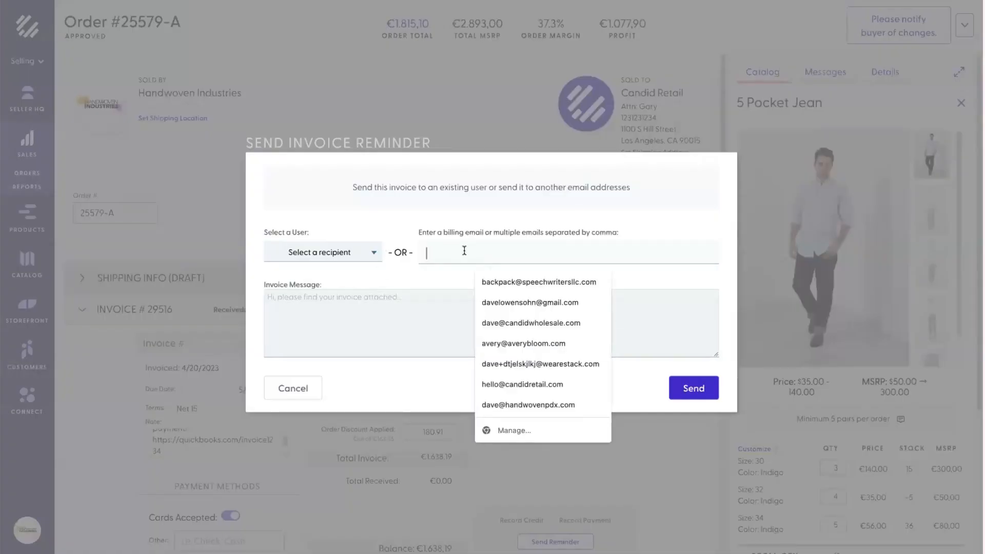
pyautogui.press('Tab')
pyautogui.write('Hey Gary, still waiting for this payment!')
pyautogui.click(608, 385)
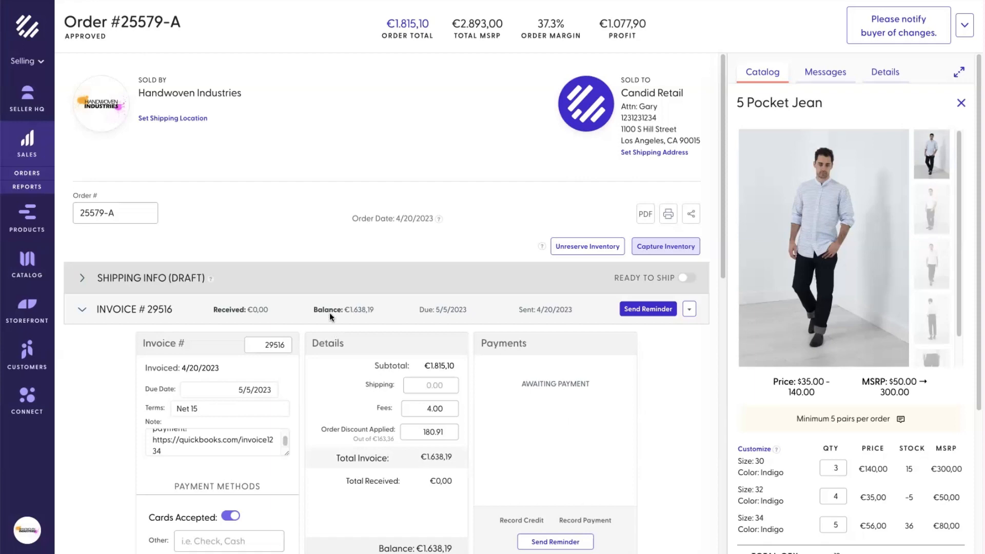
# Step: Expand the order's shipping info and mark it ready to ship, then shipped
pyautogui.click(81, 278)
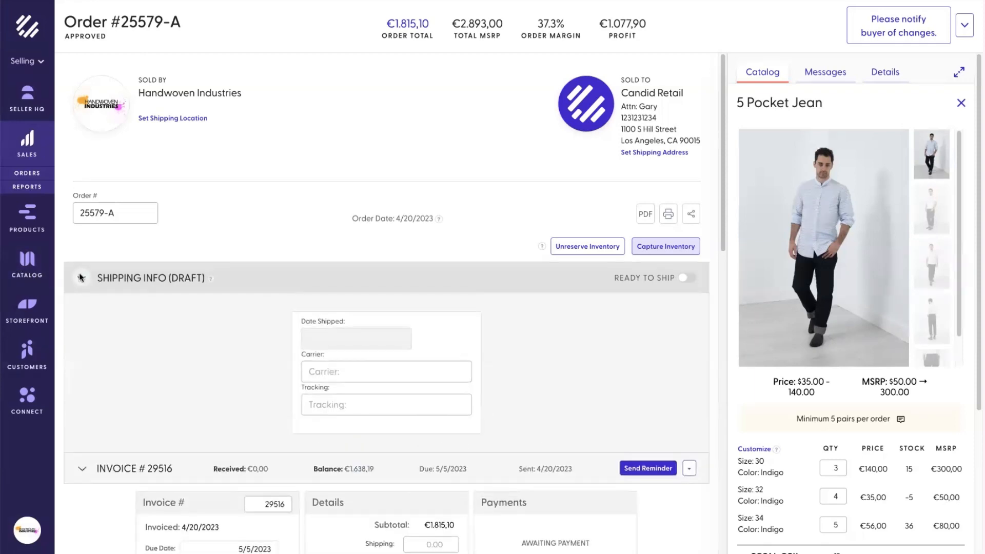
pyautogui.scroll(-4, 87, 284)
pyautogui.scroll(3, 119, 274)
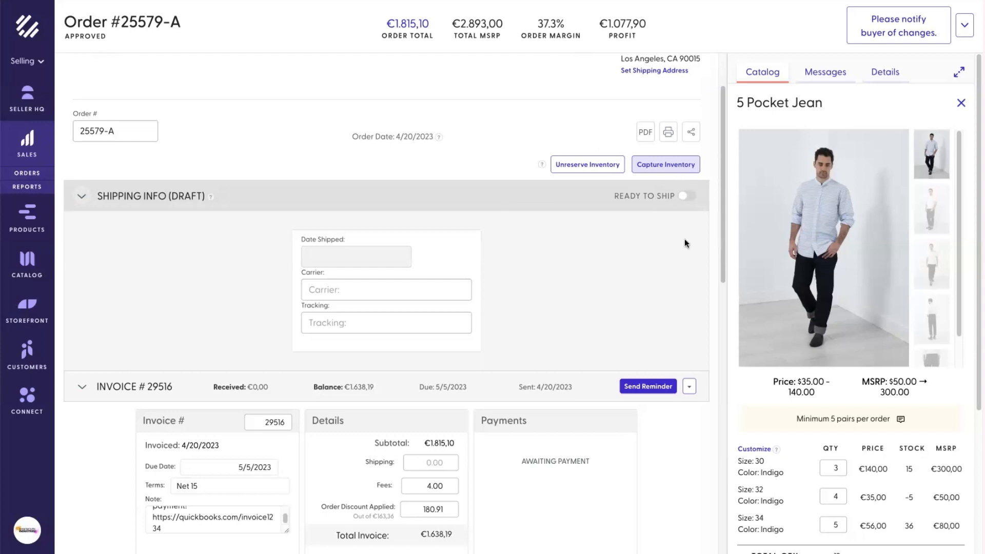
pyautogui.click(687, 198)
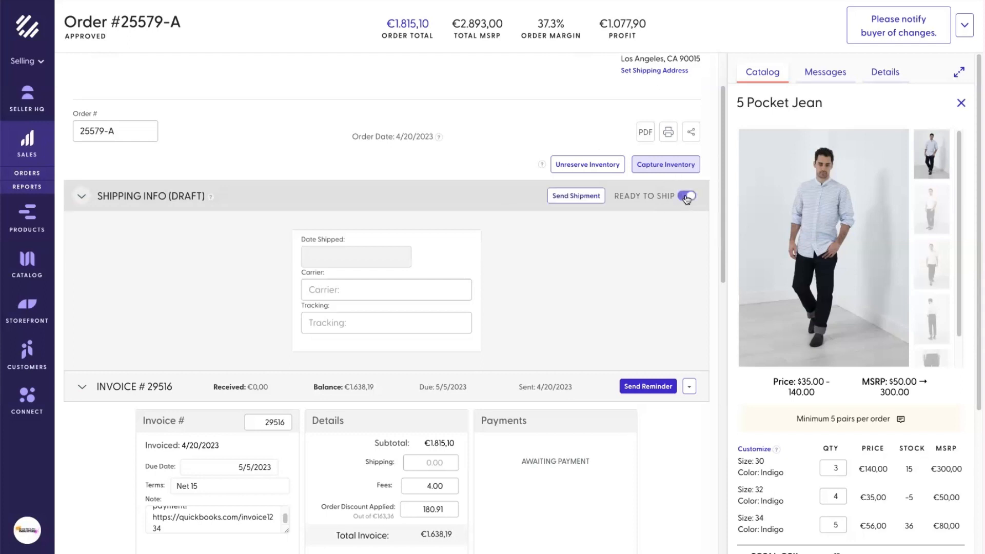
pyautogui.click(574, 197)
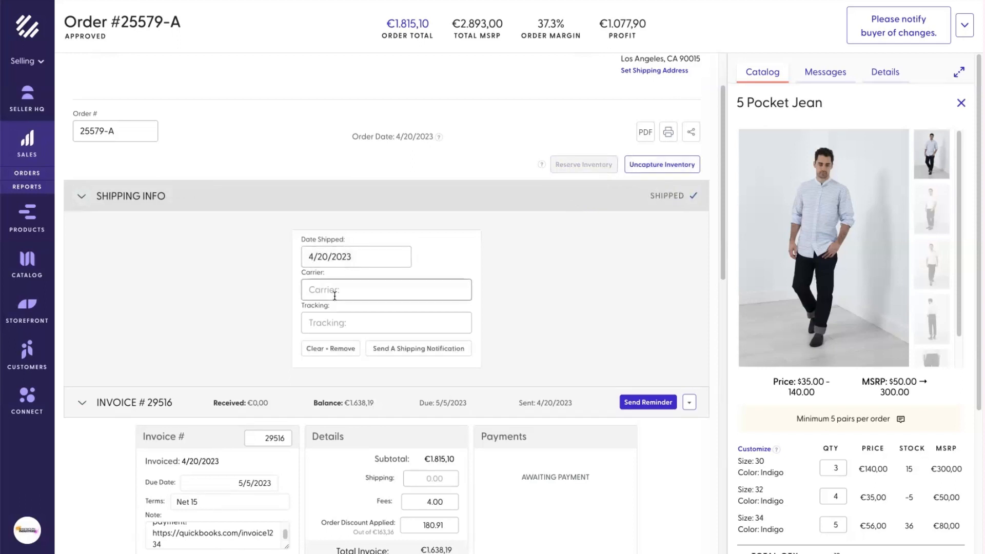
# Step: Record UPS as the carrier with its tracking number, then return to the Orders list
pyautogui.write('UPS')
pyautogui.press('Tab')
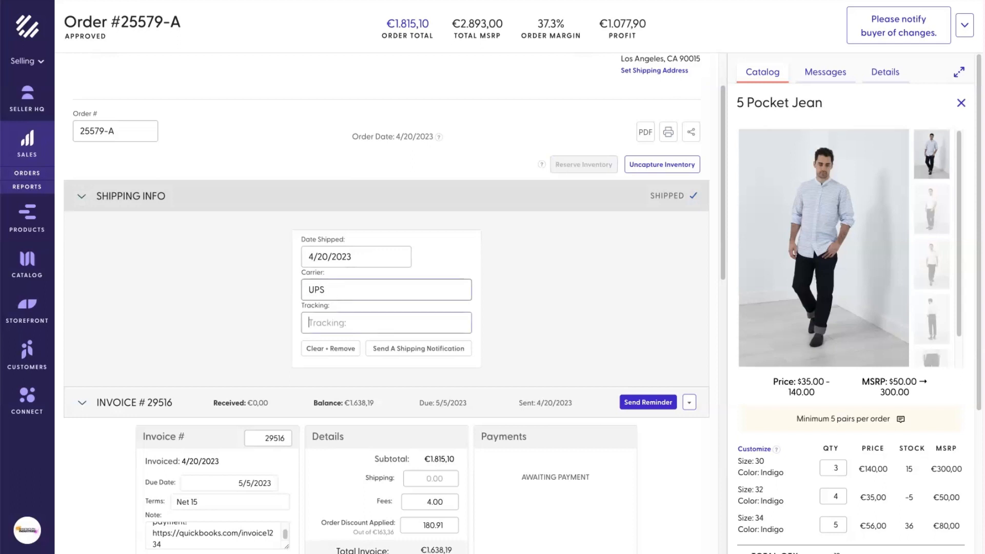
pyautogui.write('1ZALKSLDKFJL:KADJ')
pyautogui.click(558, 294)
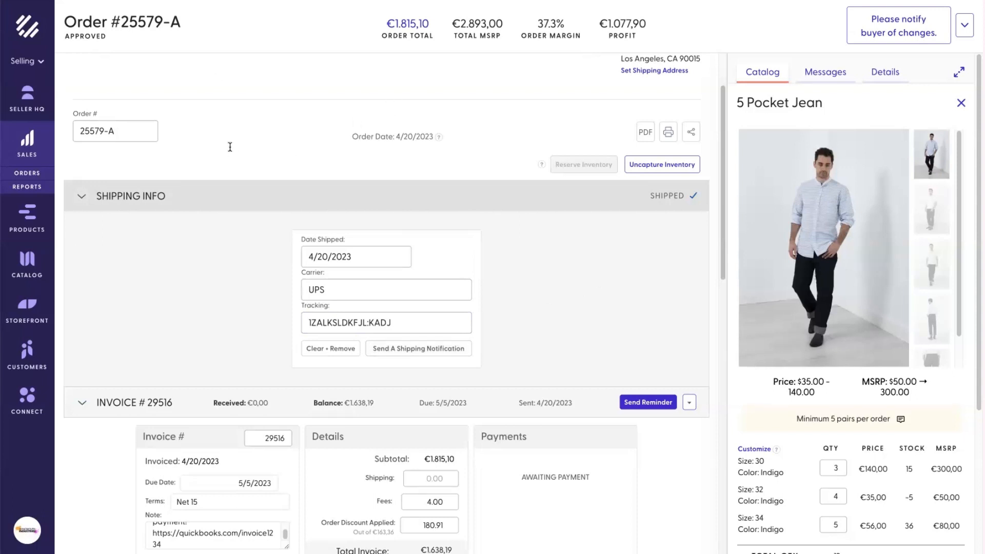
pyautogui.click(25, 173)
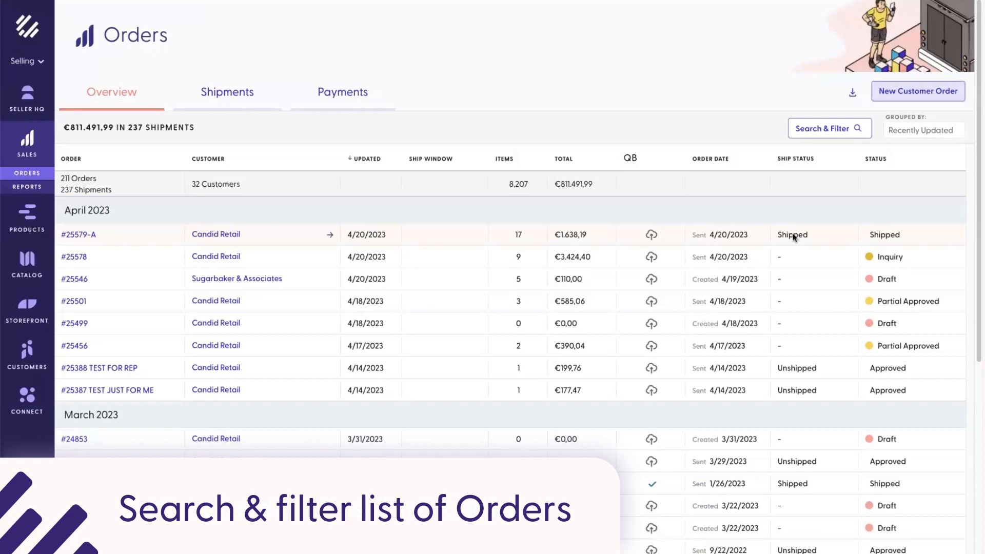
# Step: Switch the Orders list from the Shipments view to the Payments view with invoice due dates and statuses
pyautogui.click(242, 94)
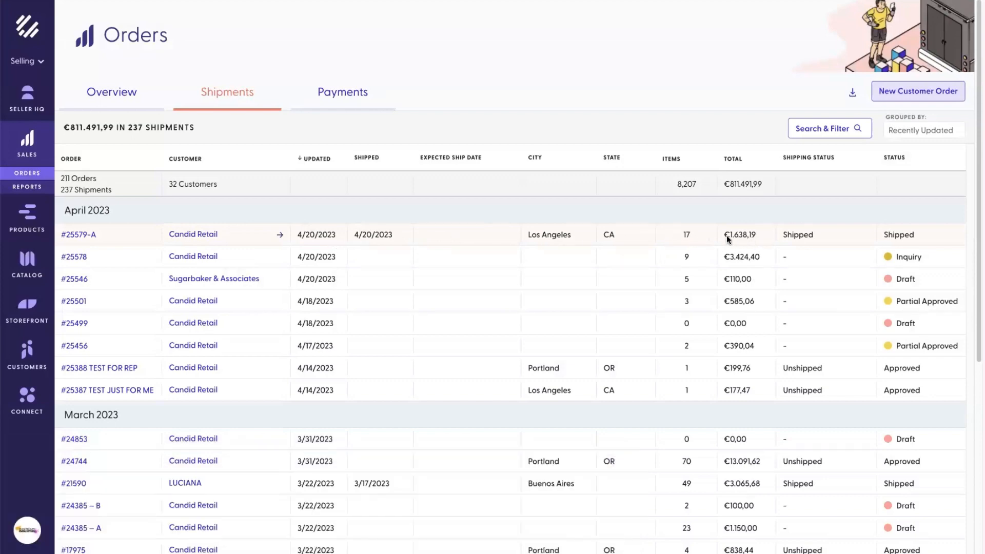
pyautogui.click(335, 101)
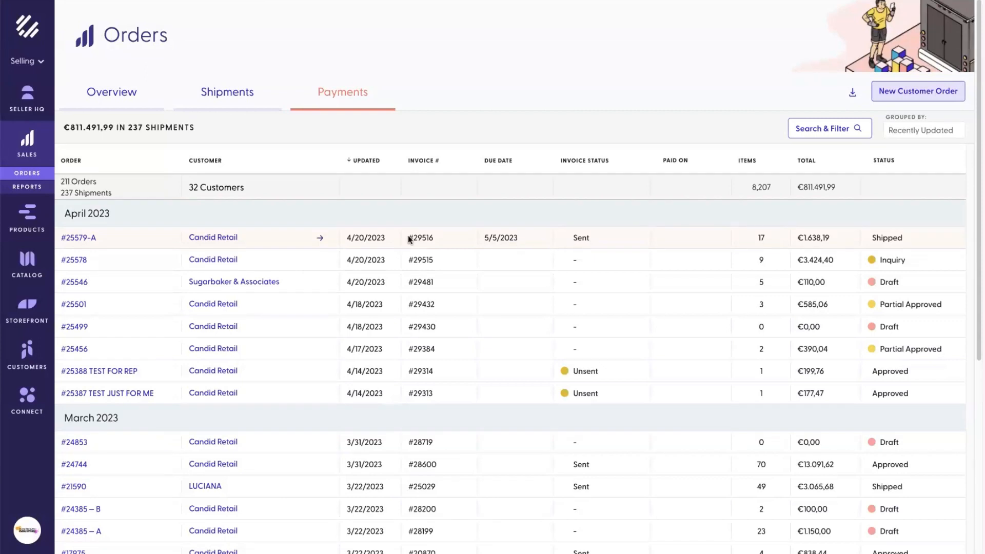
pyautogui.click(811, 129)
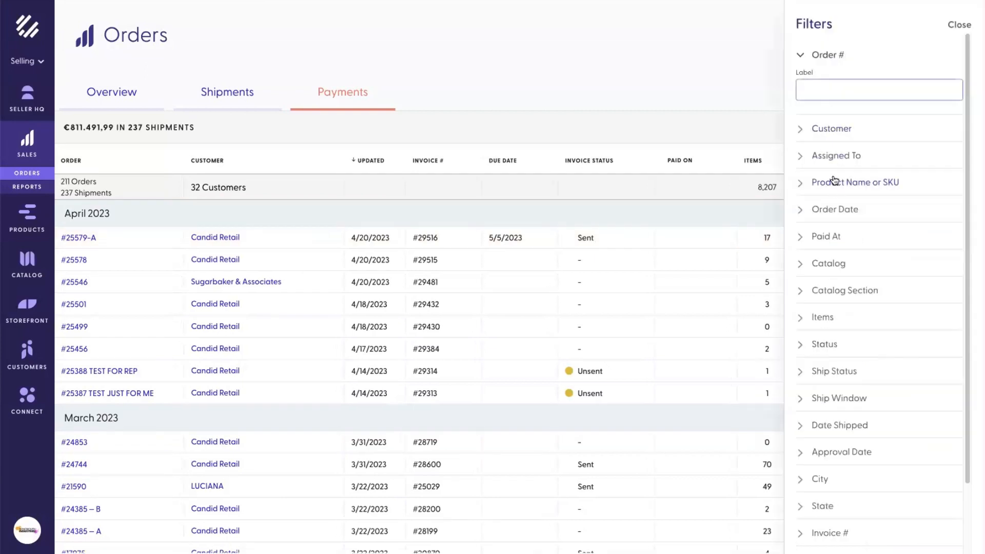
pyautogui.scroll(-1, 863, 219)
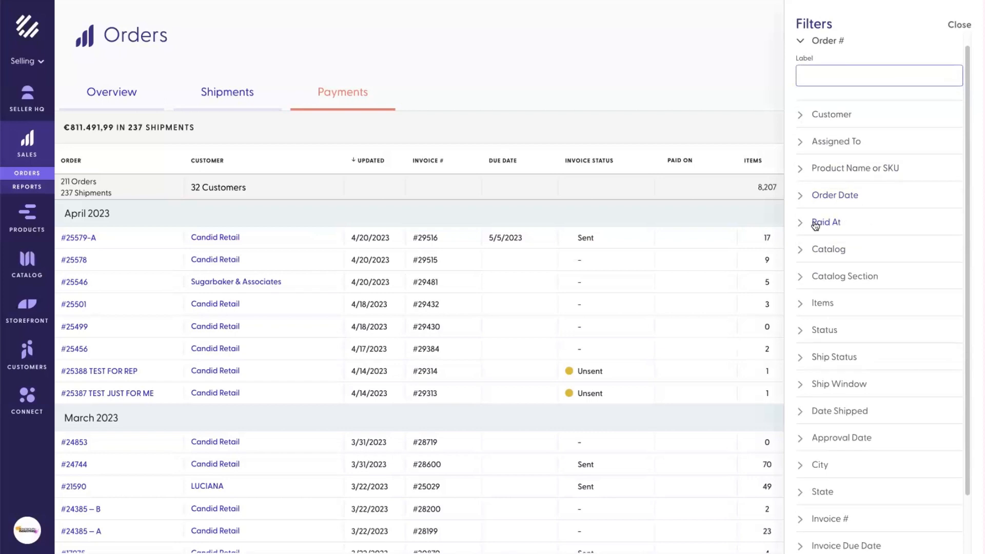
pyautogui.scroll(-1, 831, 300)
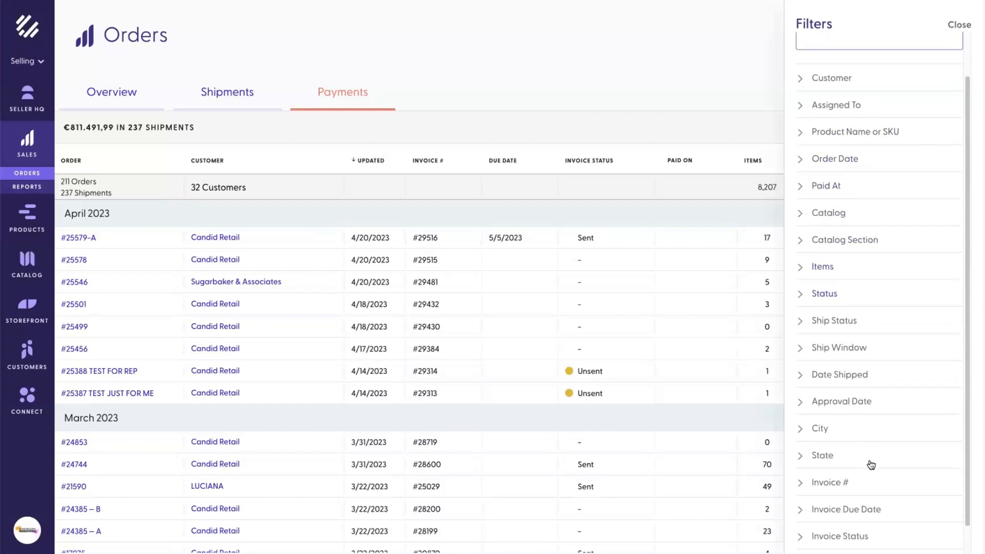
pyautogui.scroll(-1, 830, 491)
pyautogui.click(807, 510)
pyautogui.scroll(-1, 830, 482)
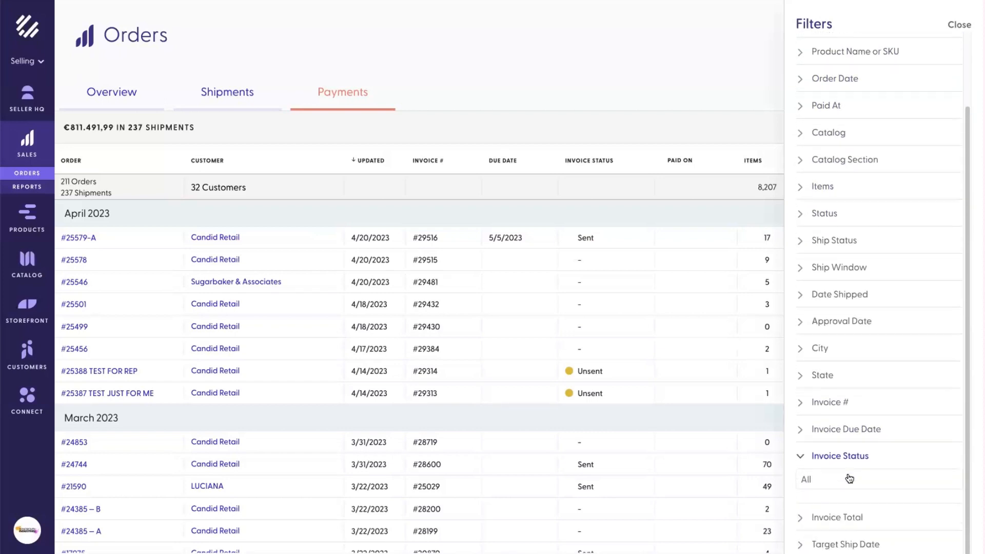
pyautogui.click(842, 481)
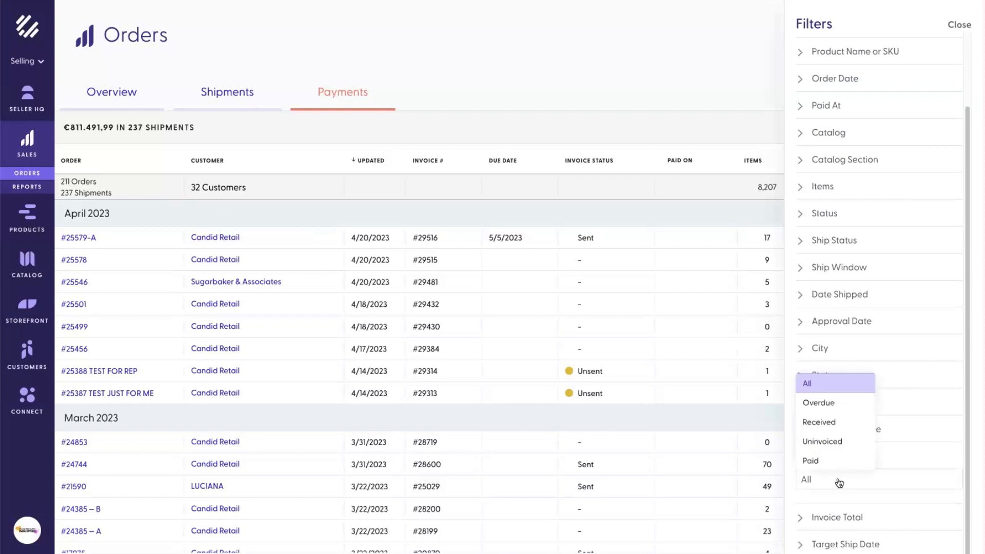
pyautogui.click(829, 411)
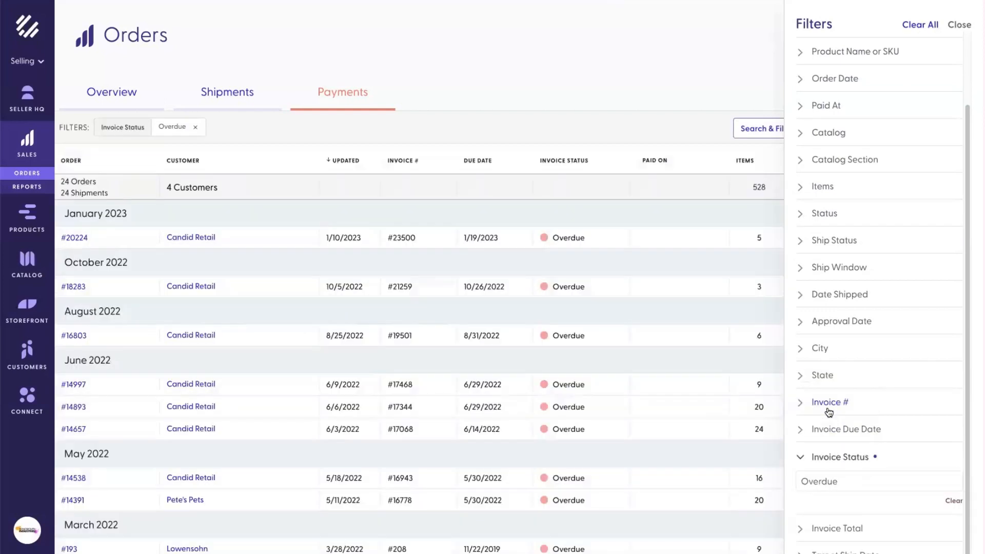
pyautogui.click(836, 483)
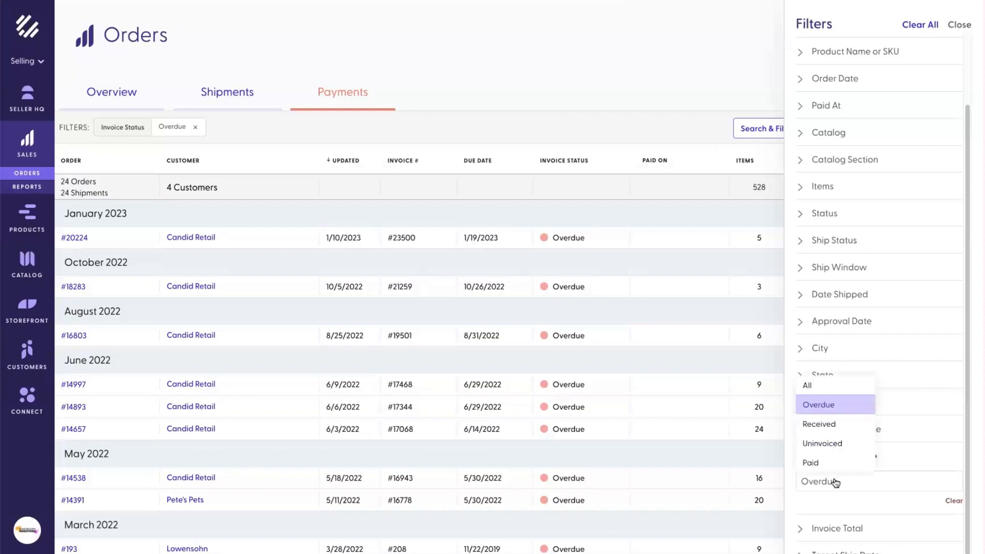
pyautogui.click(818, 429)
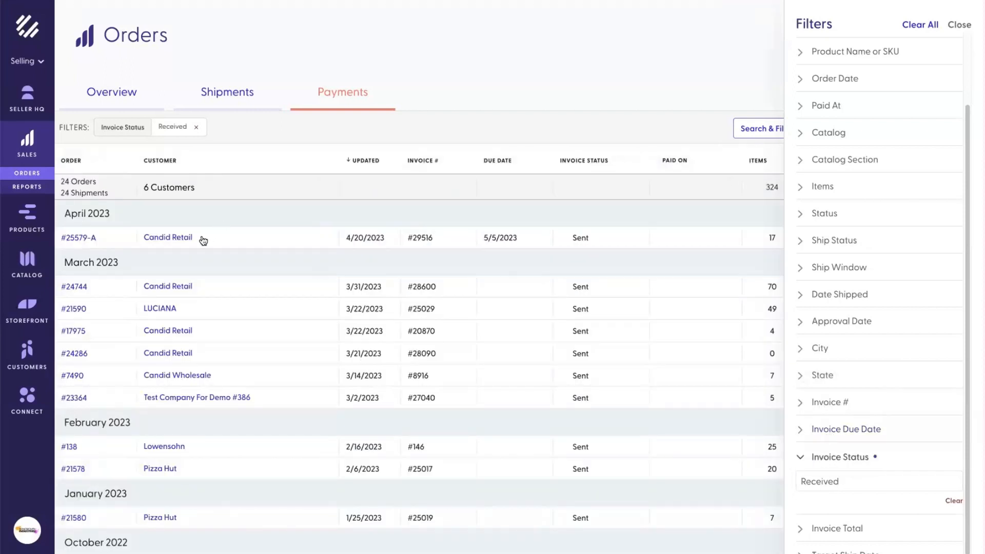
pyautogui.click(835, 482)
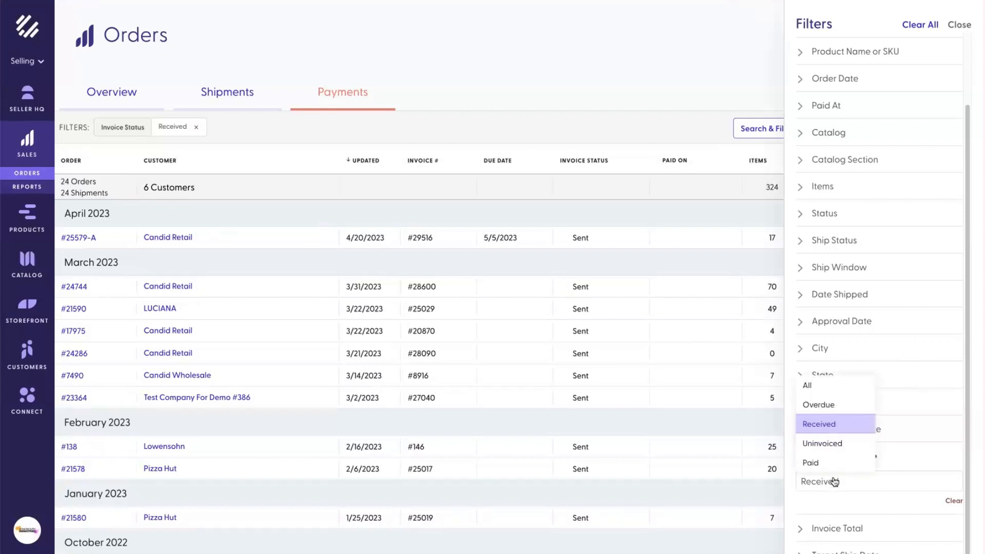
pyautogui.click(829, 443)
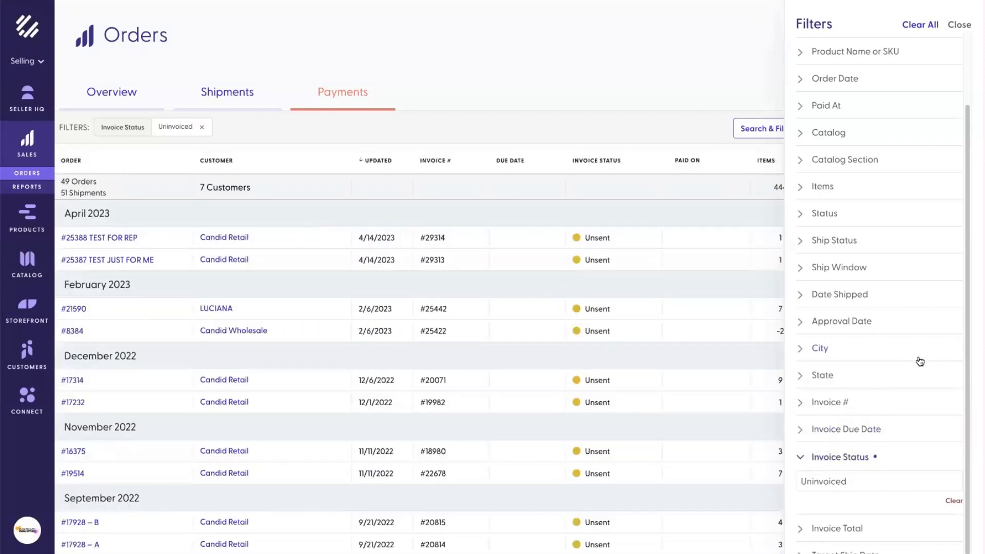
pyautogui.click(525, 95)
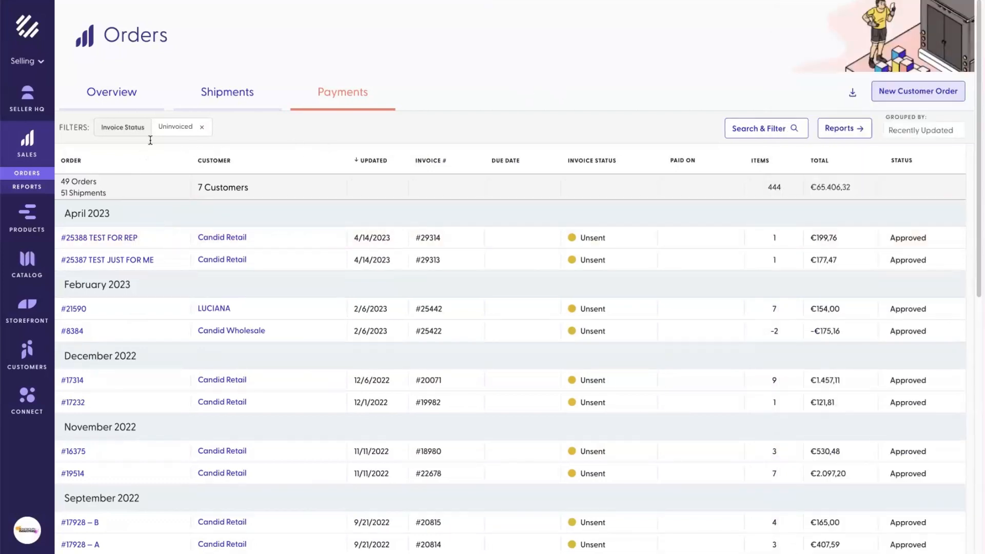
pyautogui.click(201, 128)
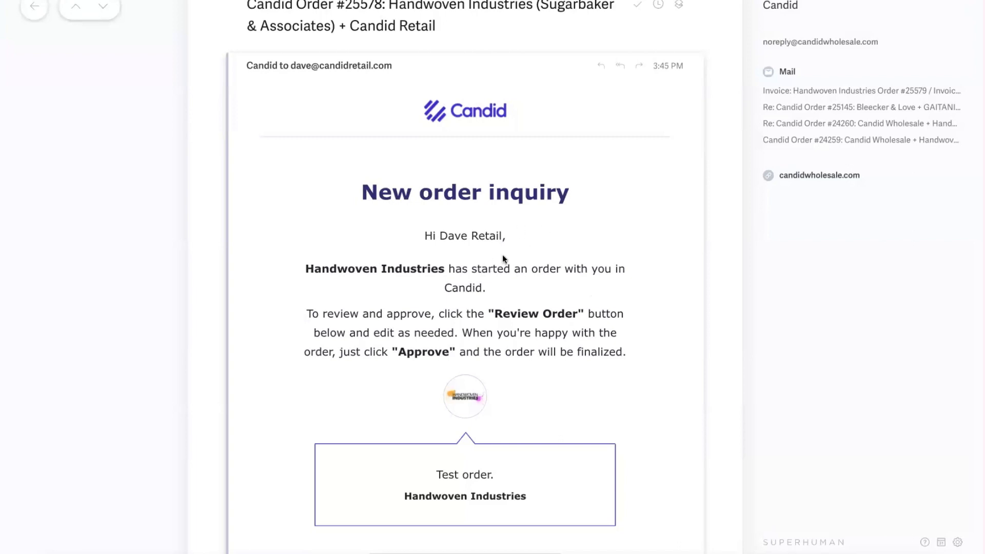
# Step: Select the inquiry email's subject and scroll to the €3424.40 order summary and Review order button
pyautogui.moveTo(261, 8)
pyautogui.moveTo(247, 7); pyautogui.dragTo(454, 27)
pyautogui.scroll(-2, 598, 222)
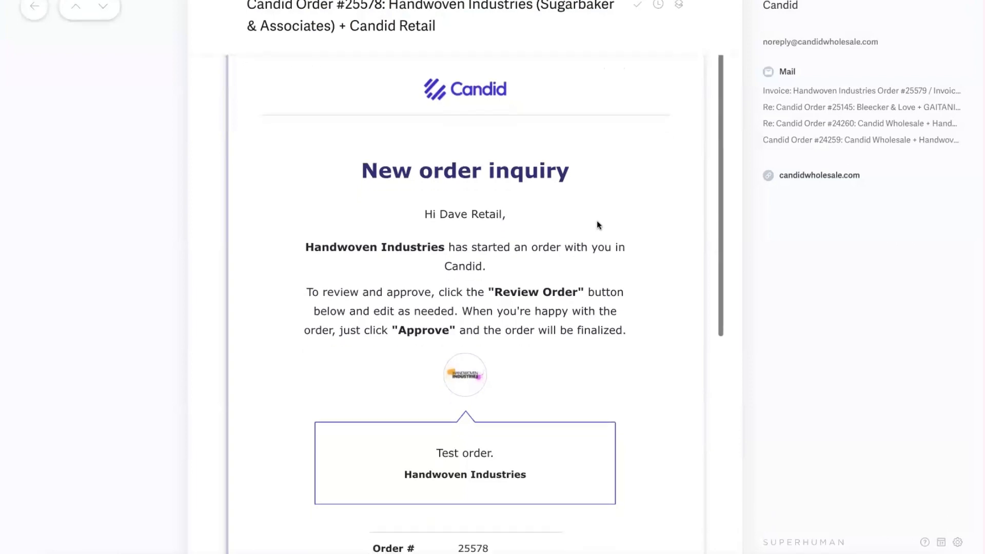
pyautogui.scroll(-6, 599, 222)
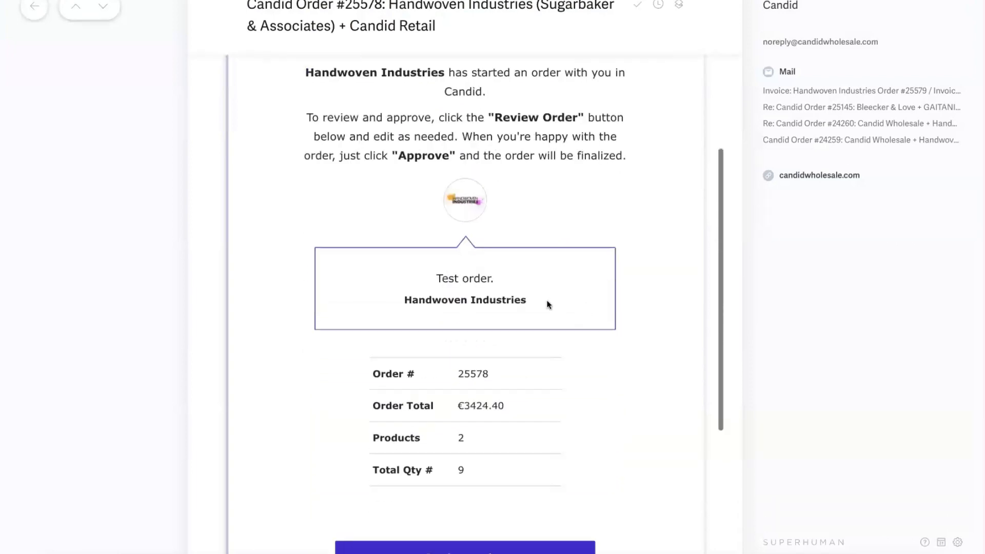
pyautogui.scroll(-2, 475, 276)
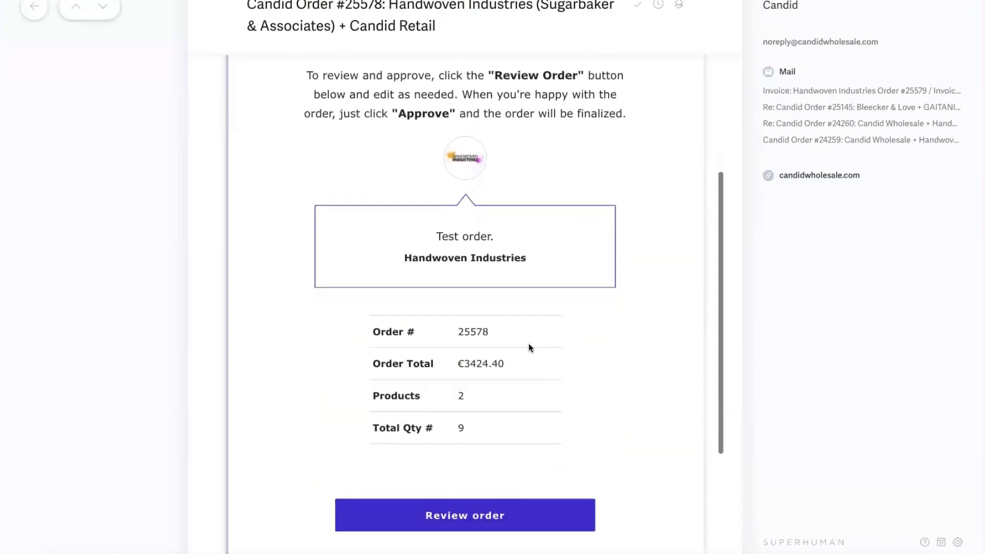
pyautogui.scroll(-7, 567, 395)
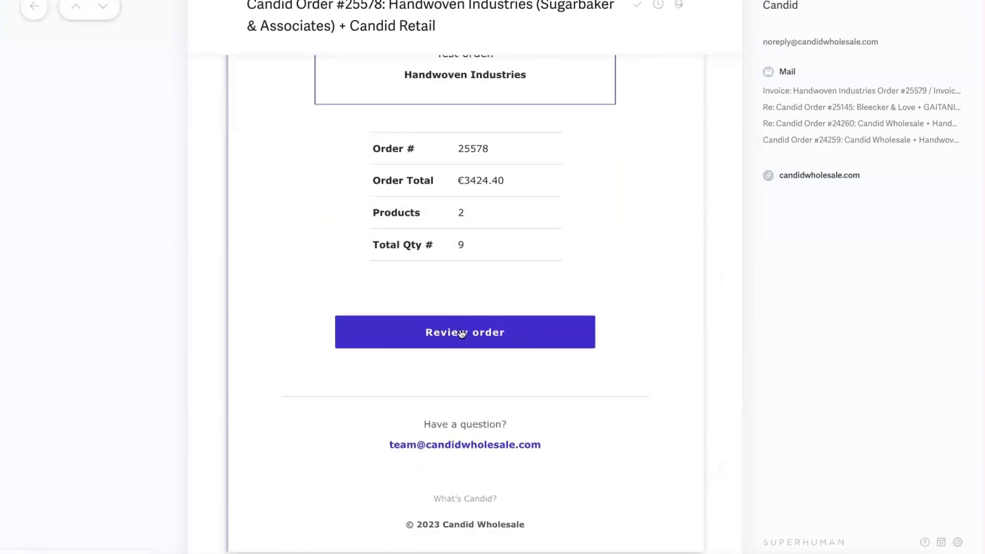
# Step: Open the inquired Handwoven Industries order in Candid and dismiss its Order Notes pop-up
pyautogui.click(464, 334)
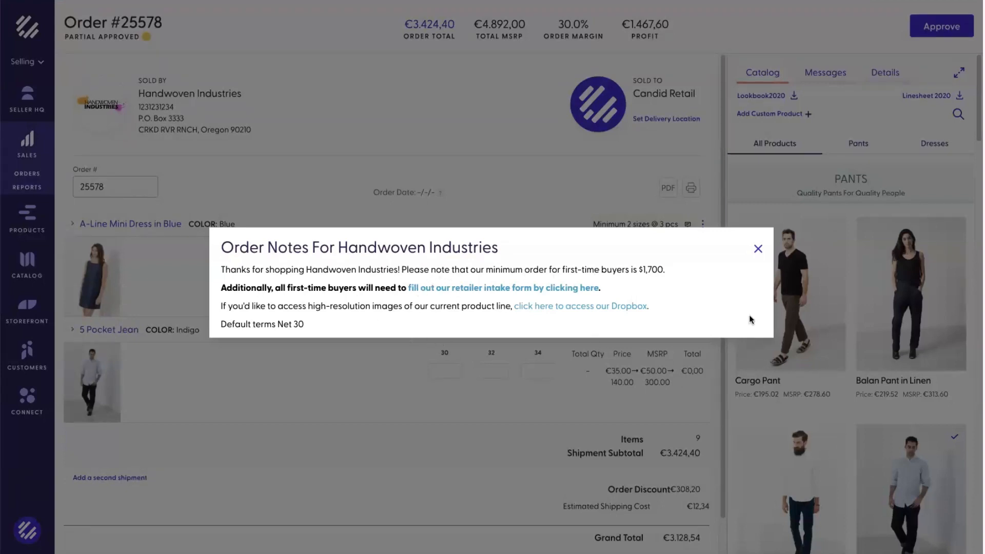
pyautogui.click(758, 250)
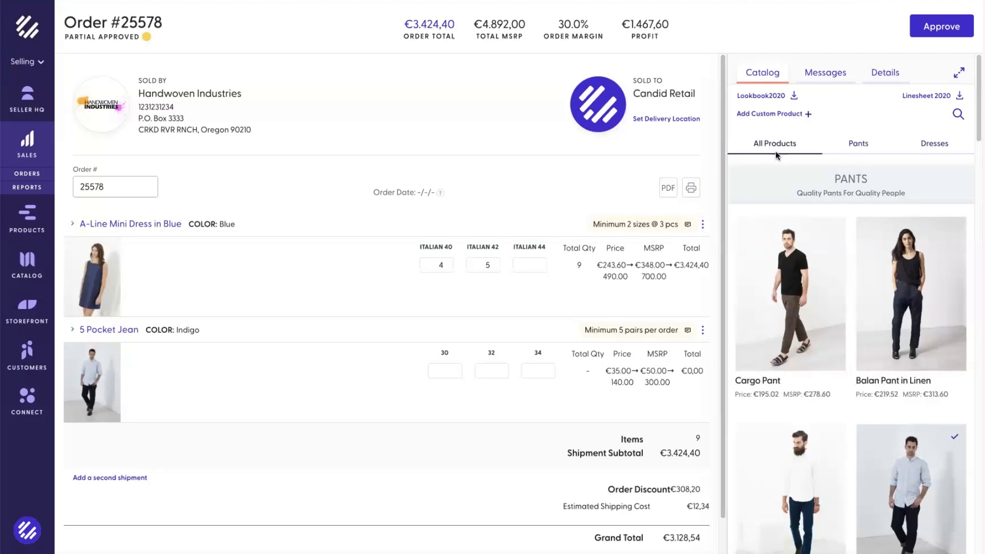
# Step: Look over the order and highlight its Order Discount amount
pyautogui.scroll(-6, 793, 203)
pyautogui.scroll(3, 801, 205)
pyautogui.scroll(4, 801, 205)
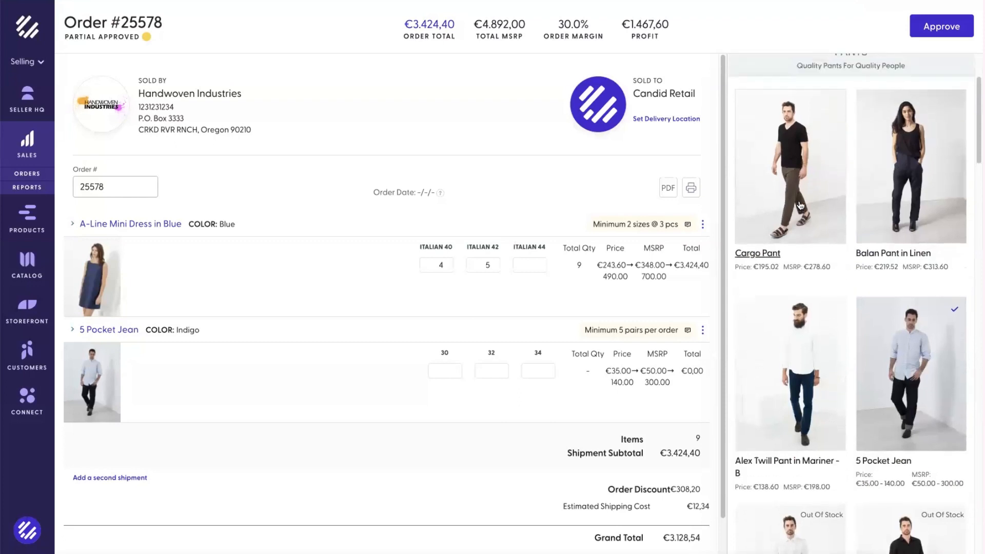
pyautogui.scroll(-1, 447, 381)
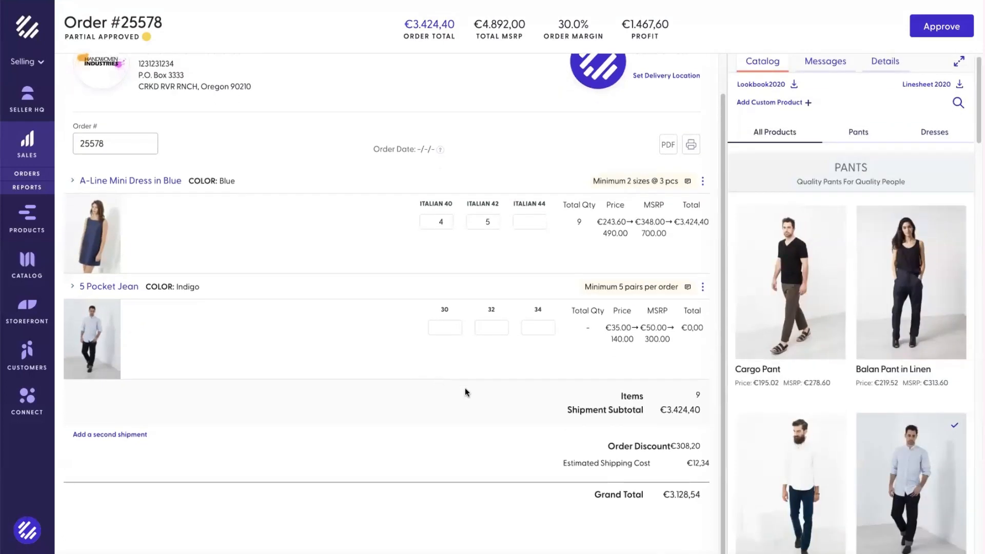
pyautogui.tripleClick(689, 435)
pyautogui.click(688, 435)
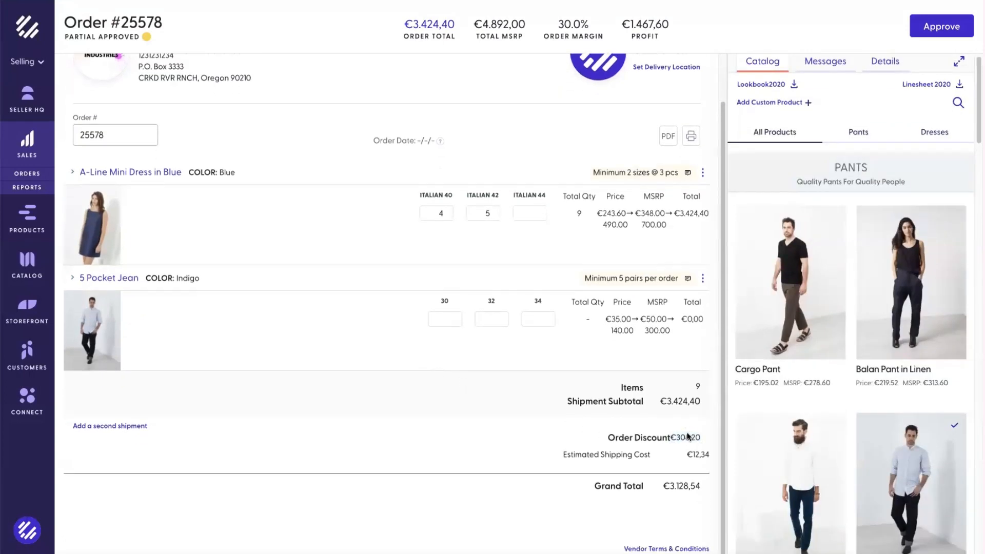
pyautogui.scroll(1, 670, 423)
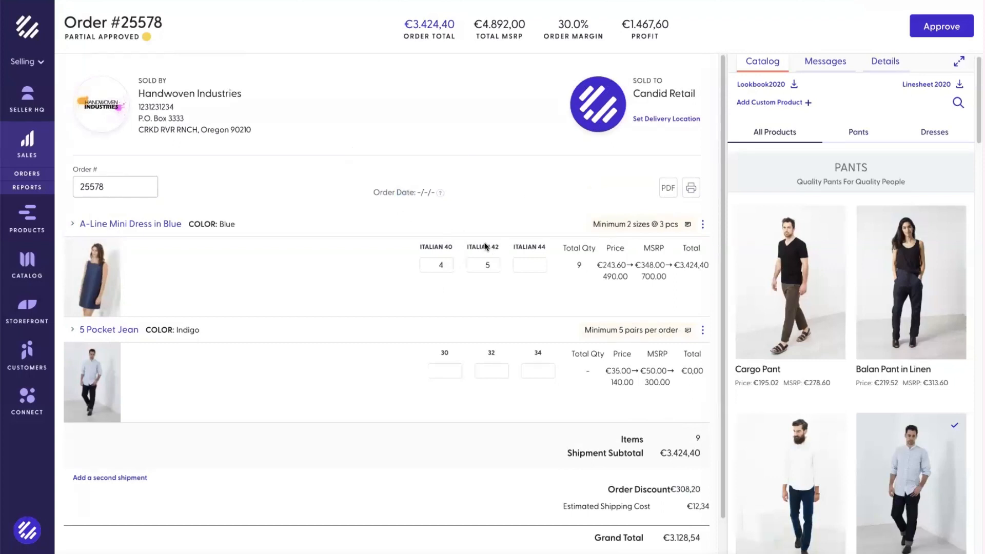
# Step: Set the dress's Italian 42 quantity to 4, add one size-34 5 Pocket Jean, and start approval
pyautogui.click(495, 268)
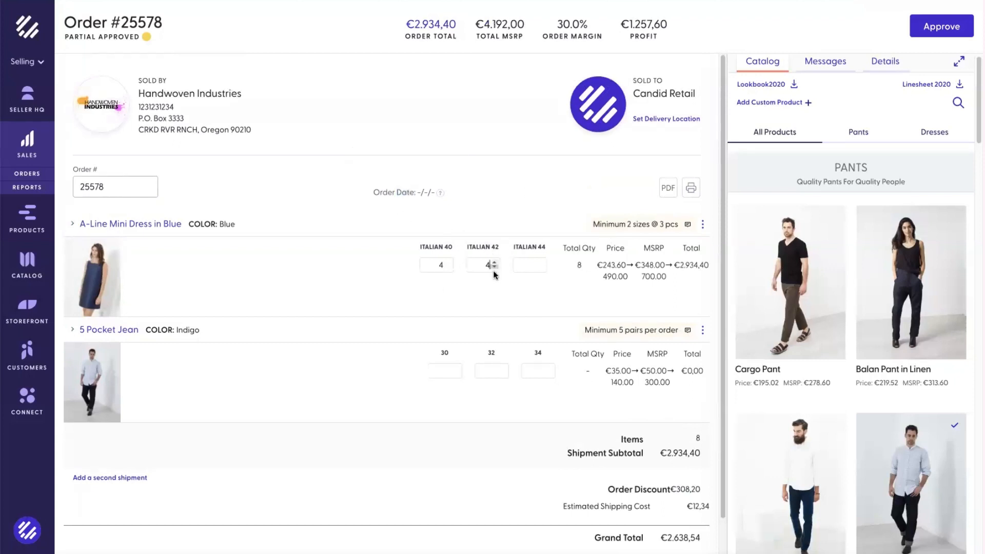
pyautogui.click(549, 367)
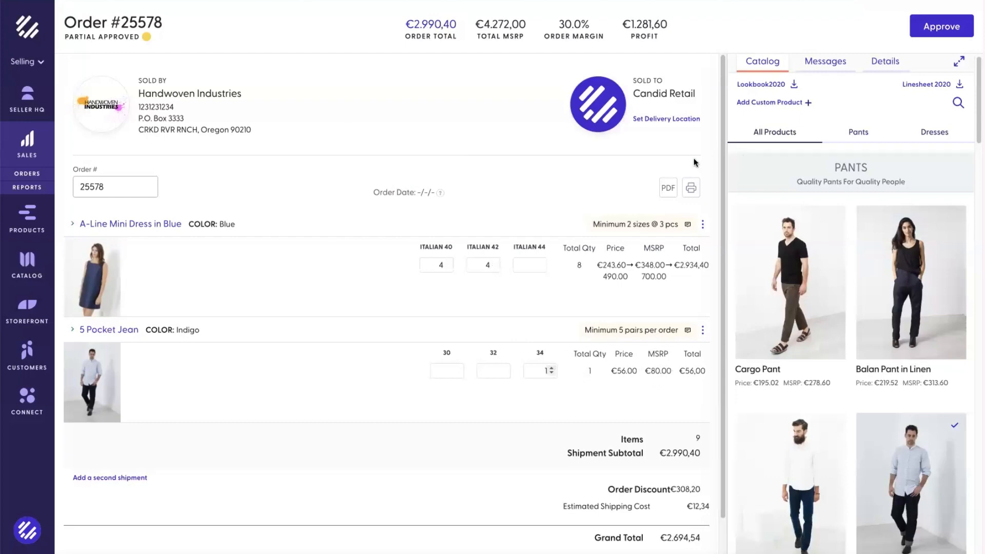
pyautogui.scroll(-1, 651, 210)
pyautogui.scroll(1, 651, 210)
pyautogui.click(932, 29)
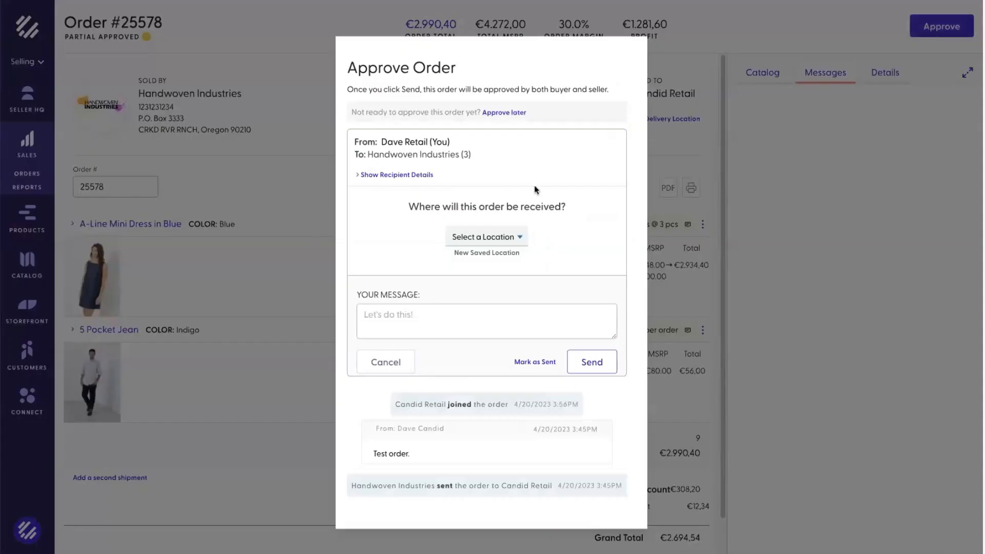
# Step: Send the order approval with delivery to The Order Zone and the message 'Test'
pyautogui.click(373, 174)
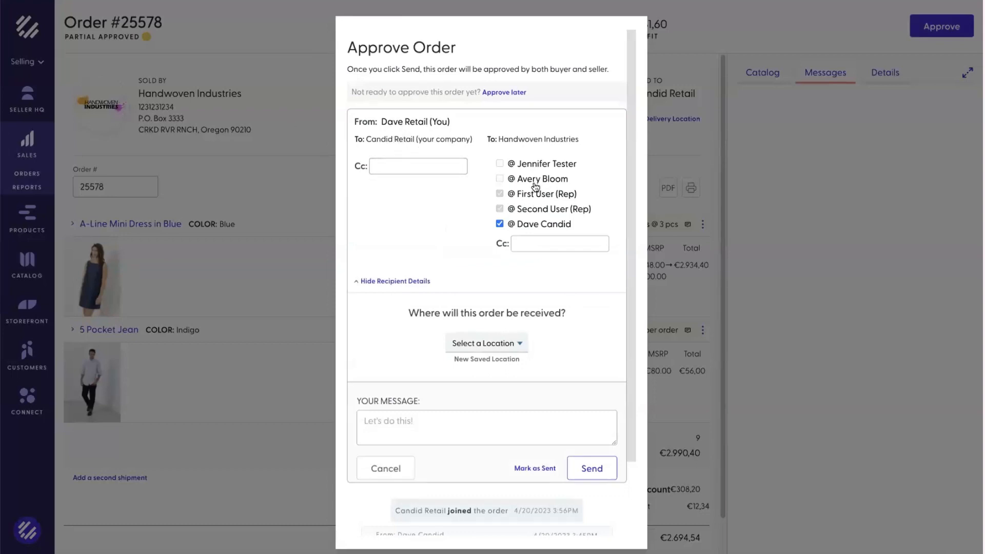
pyautogui.click(470, 339)
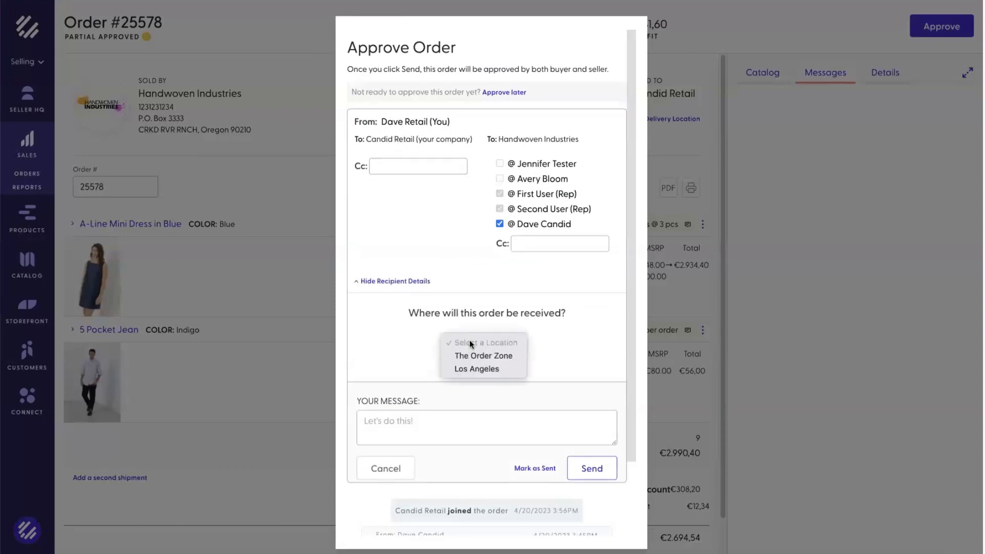
pyautogui.click(470, 357)
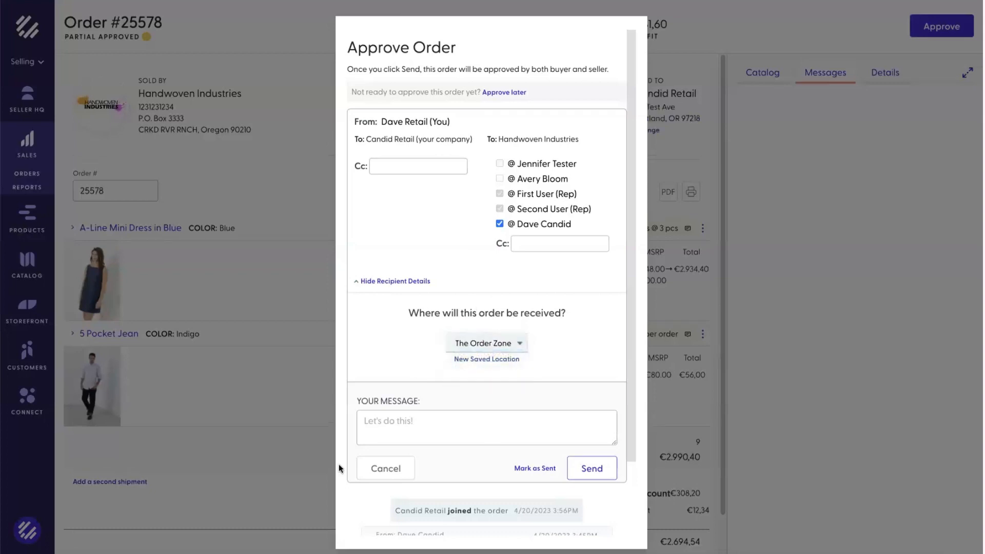
pyautogui.click(397, 434)
pyautogui.write('Test')
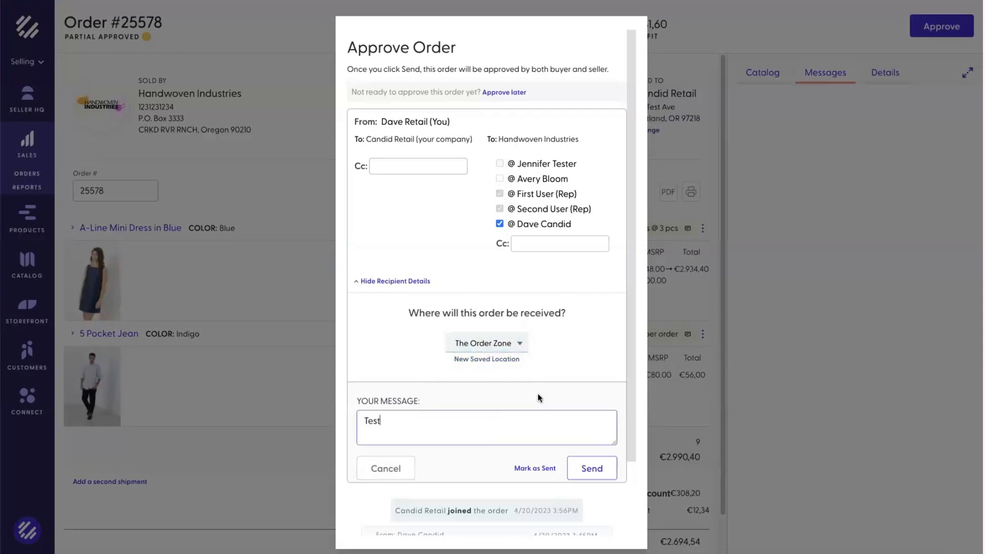
pyautogui.scroll(-3, 538, 393)
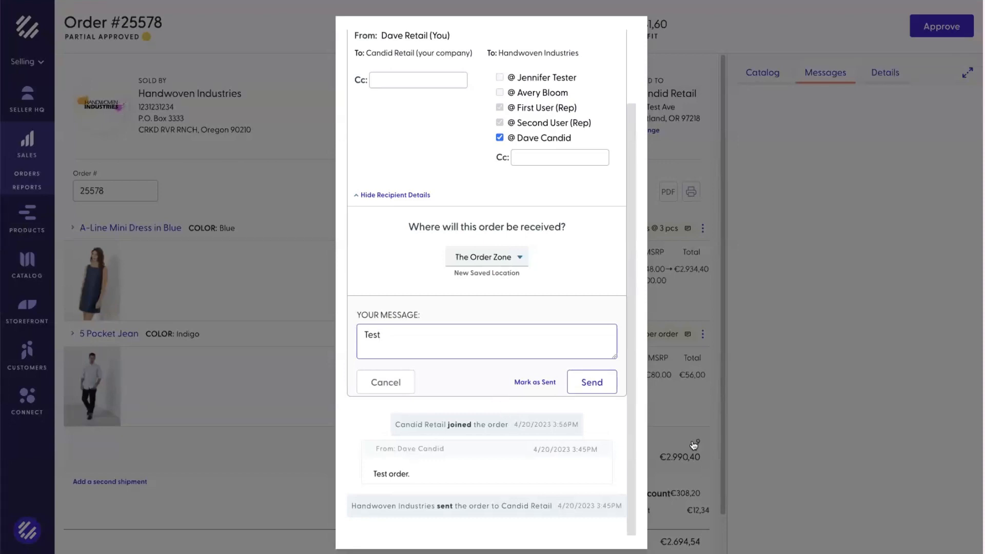
pyautogui.click(606, 386)
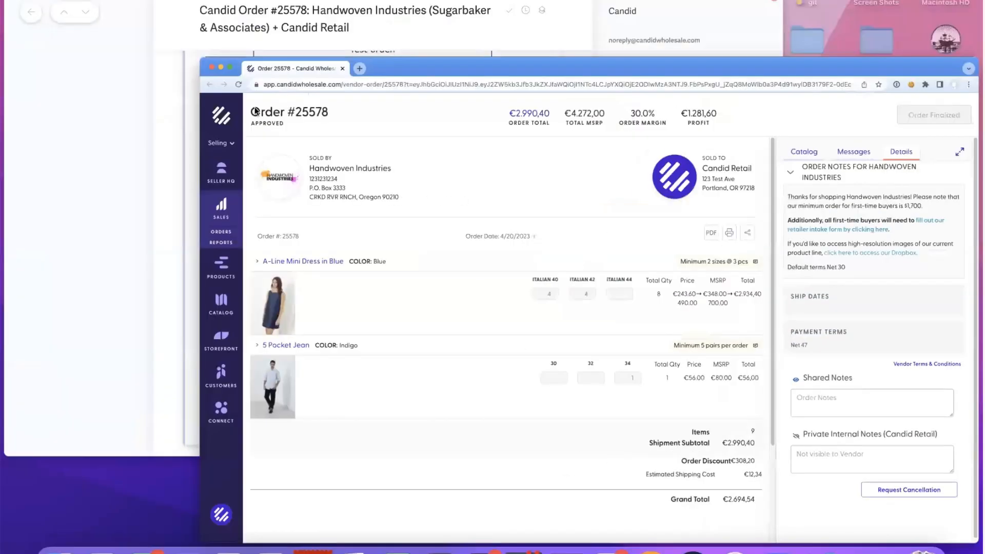
# Step: Bring up the invoice email with its €1833.21 balance due May 5, 2023 and scroll to Pay invoice
pyautogui.click(251, 111)
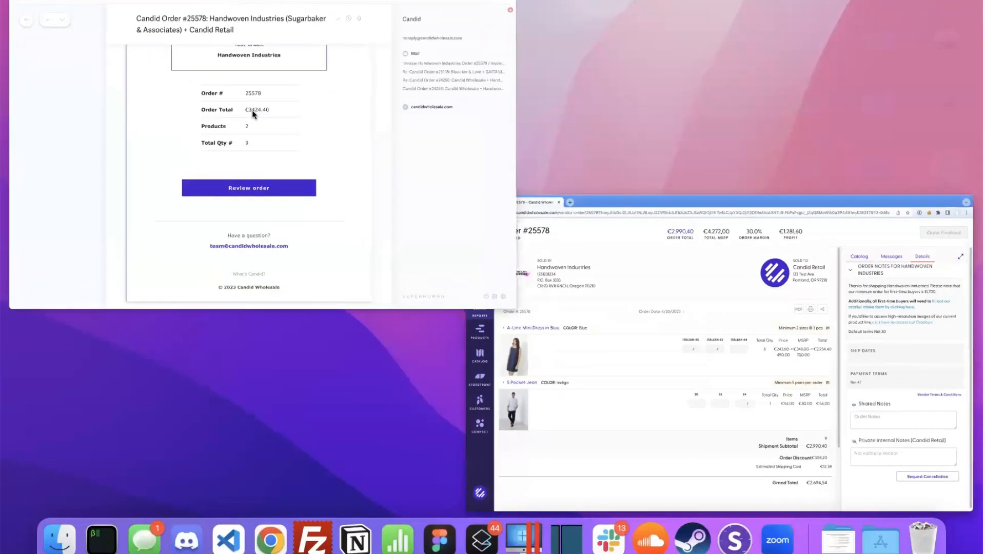
pyautogui.scroll(8, 246, 231)
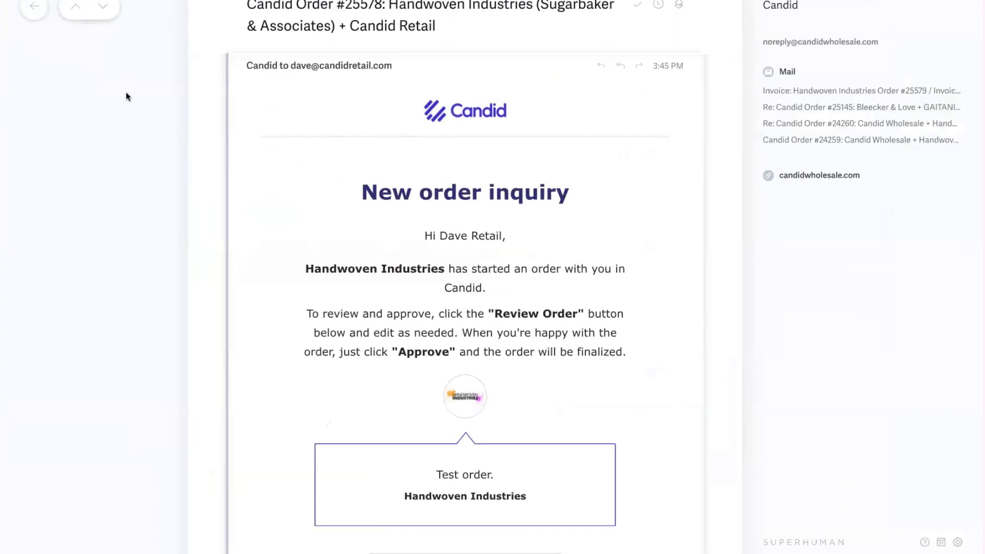
pyautogui.click(76, 11)
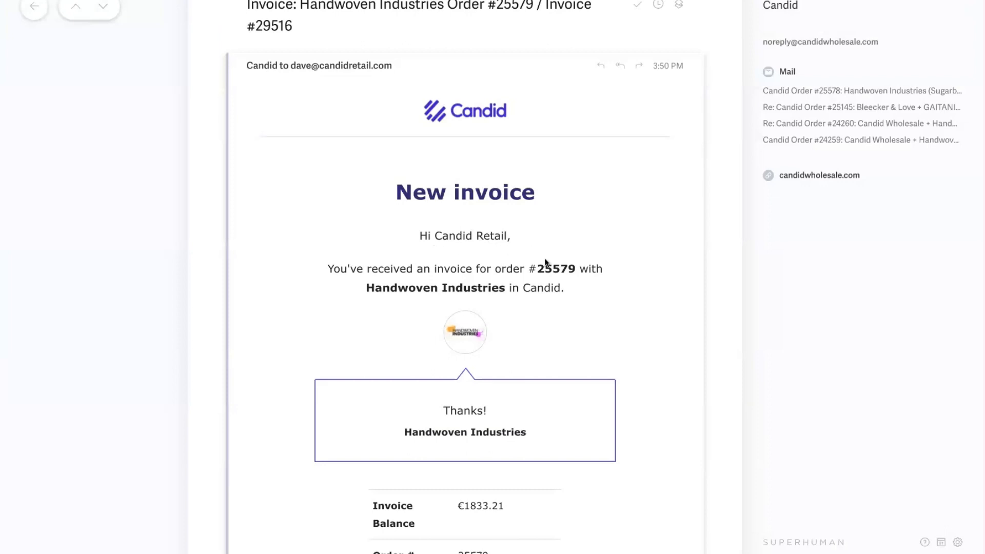
pyautogui.scroll(-1, 641, 271)
pyautogui.scroll(-5, 639, 267)
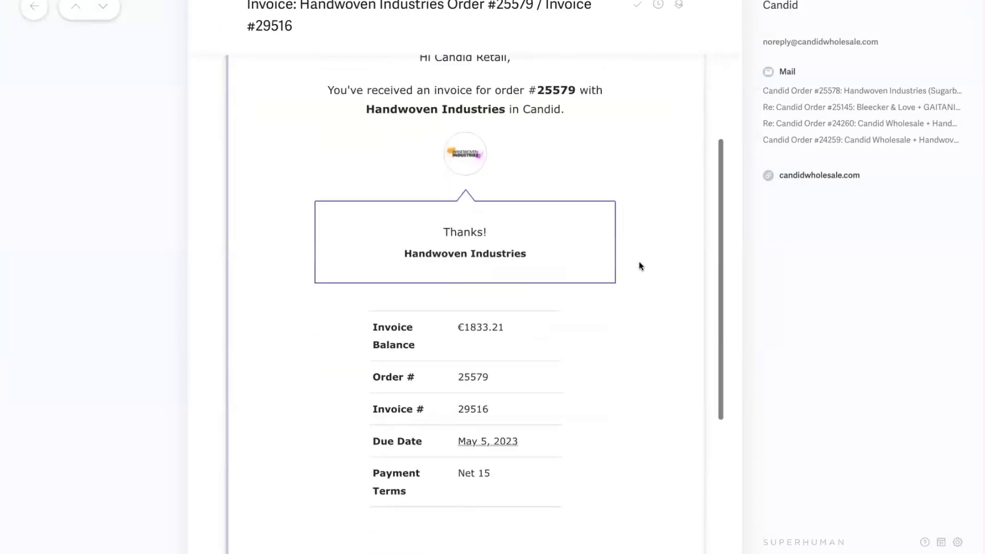
pyautogui.scroll(-3, 639, 263)
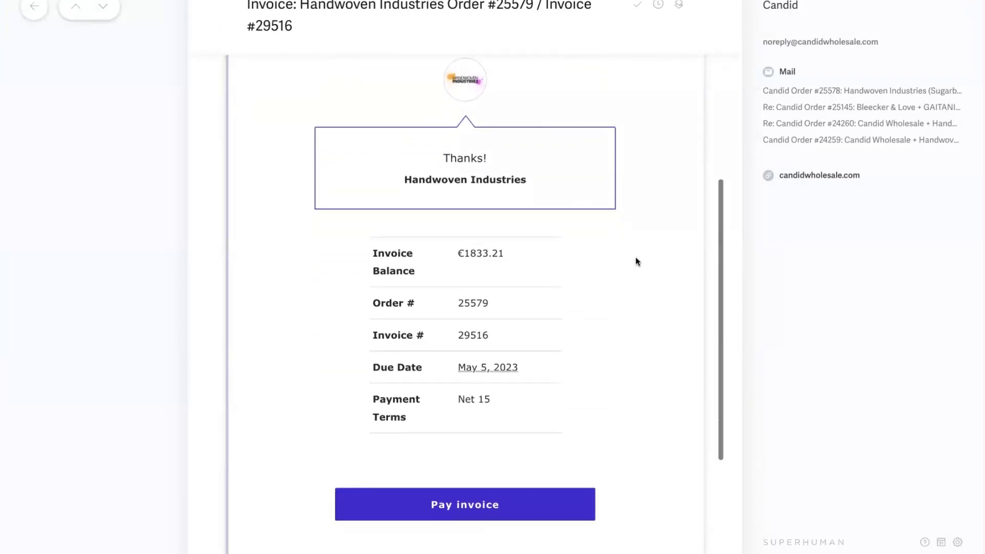
pyautogui.scroll(-1, 633, 258)
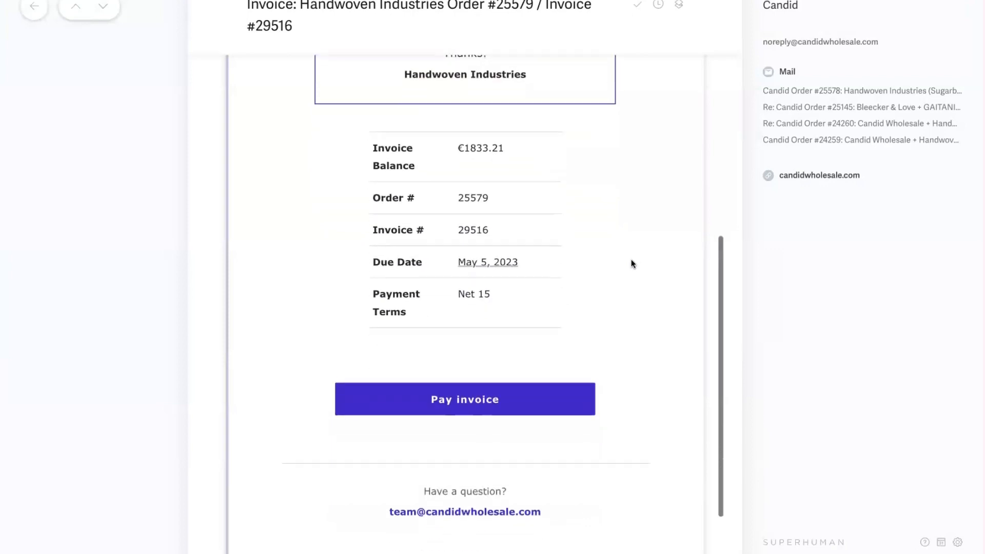
# Step: Follow Pay invoice to the €1.638,19 invoice page and open the order's management page
pyautogui.click(483, 404)
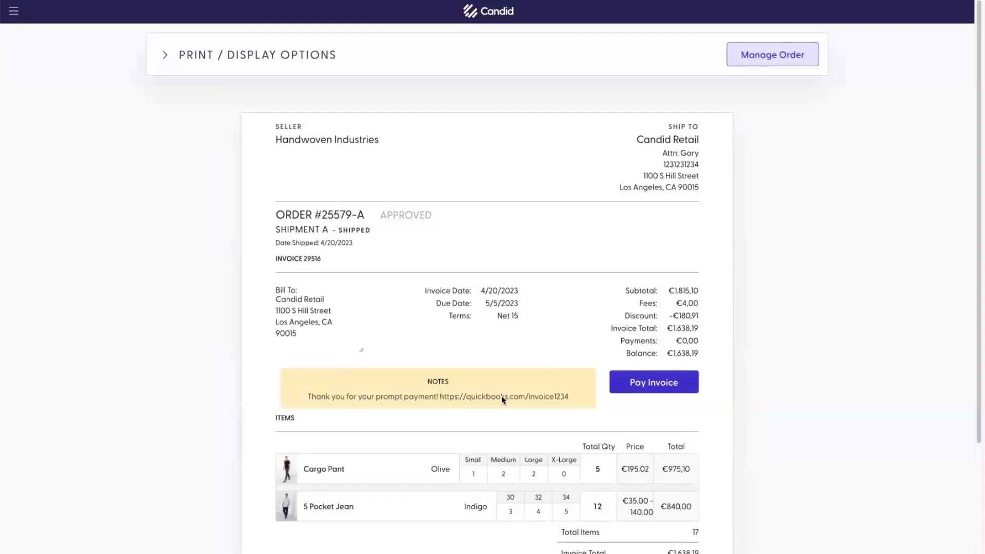
pyautogui.scroll(-3, 472, 458)
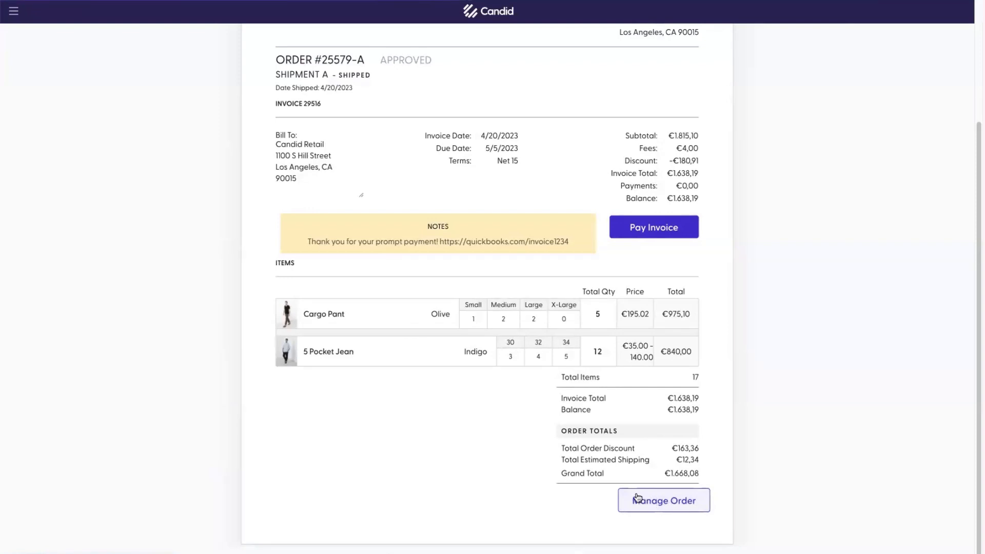
pyautogui.click(658, 493)
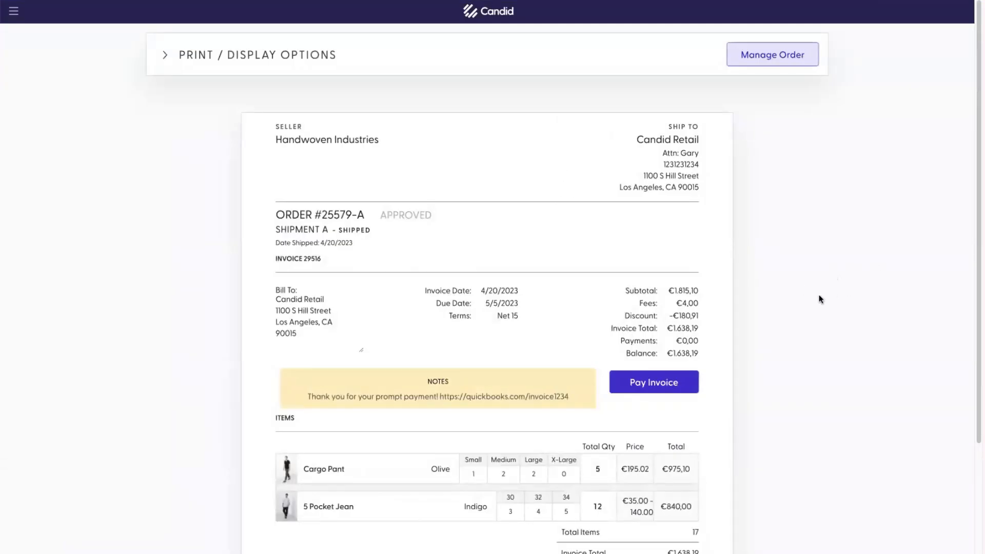
pyautogui.scroll(-1, 754, 349)
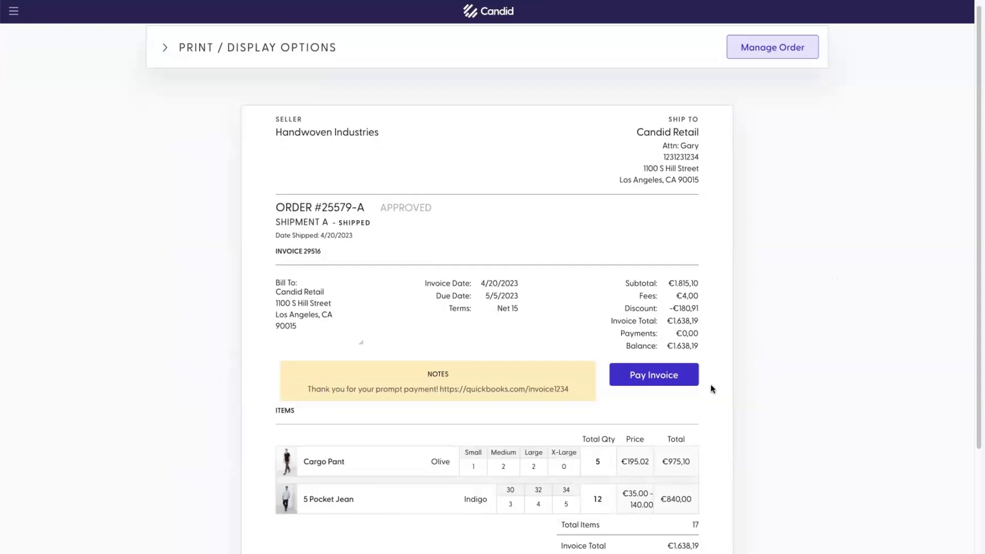
pyautogui.click(657, 380)
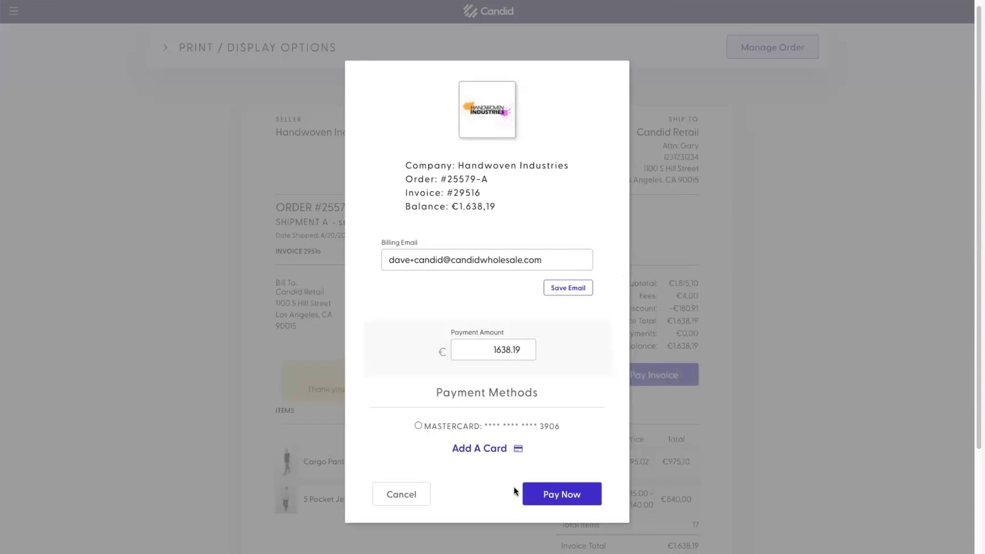
pyautogui.click(402, 496)
pyautogui.scroll(1, 729, 390)
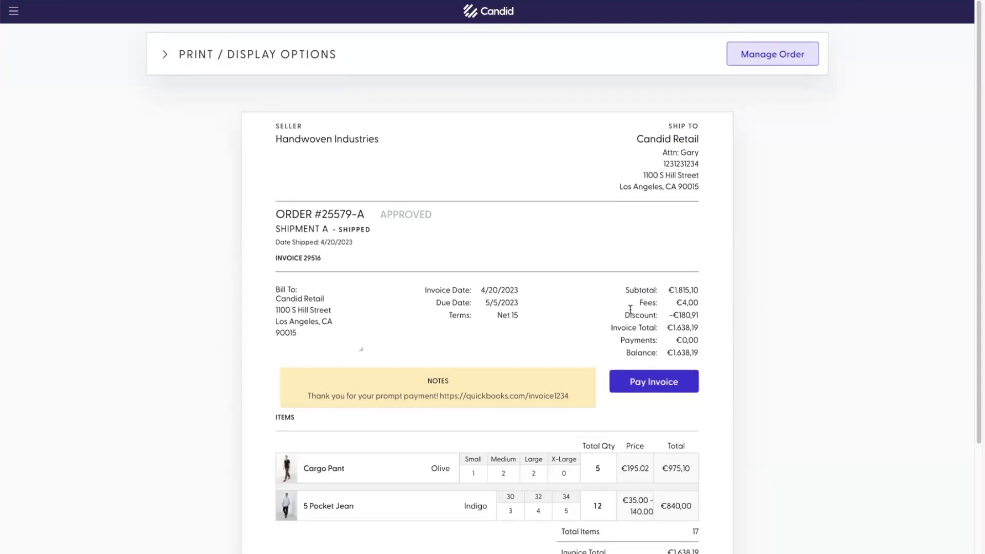
# Step: Highlight the QuickBooks invoice link in the order notes, then deselect it and scroll the invoice
pyautogui.moveTo(440, 395); pyautogui.dragTo(567, 396)
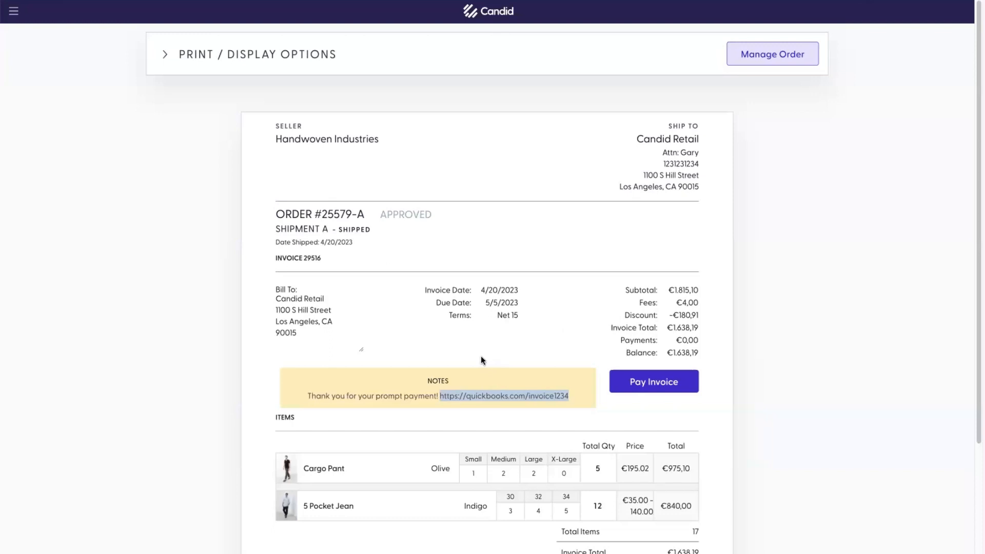
pyautogui.click(465, 363)
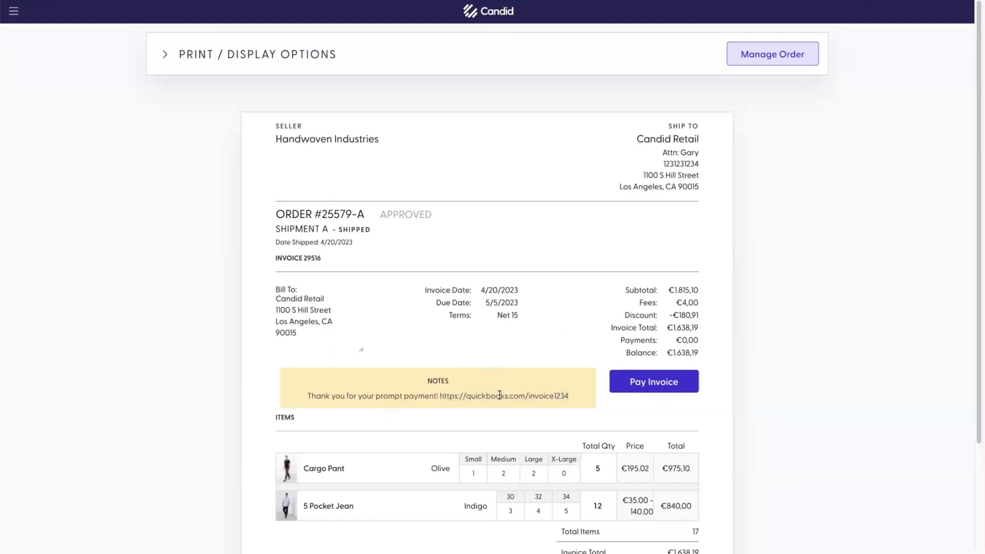
pyautogui.scroll(-3, 476, 390)
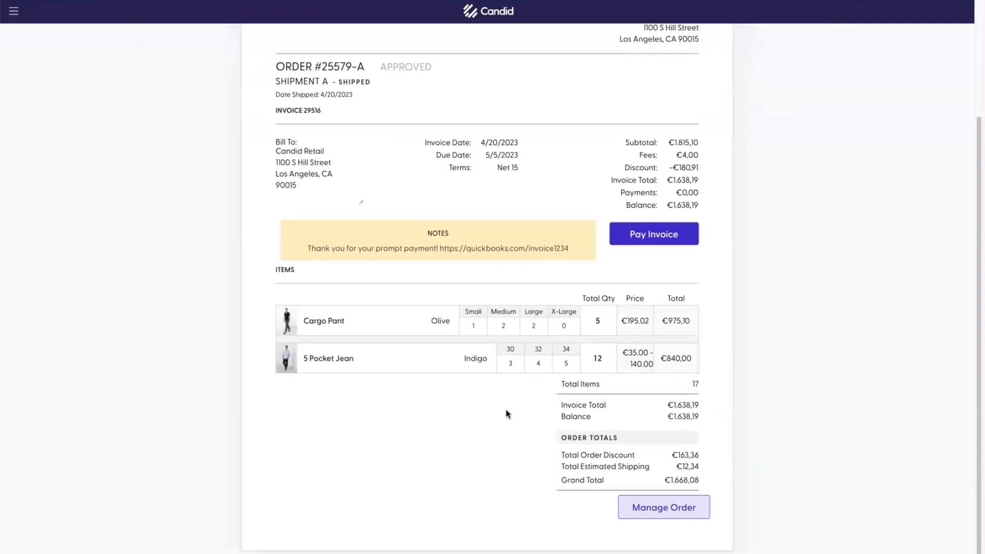
pyautogui.scroll(3, 506, 408)
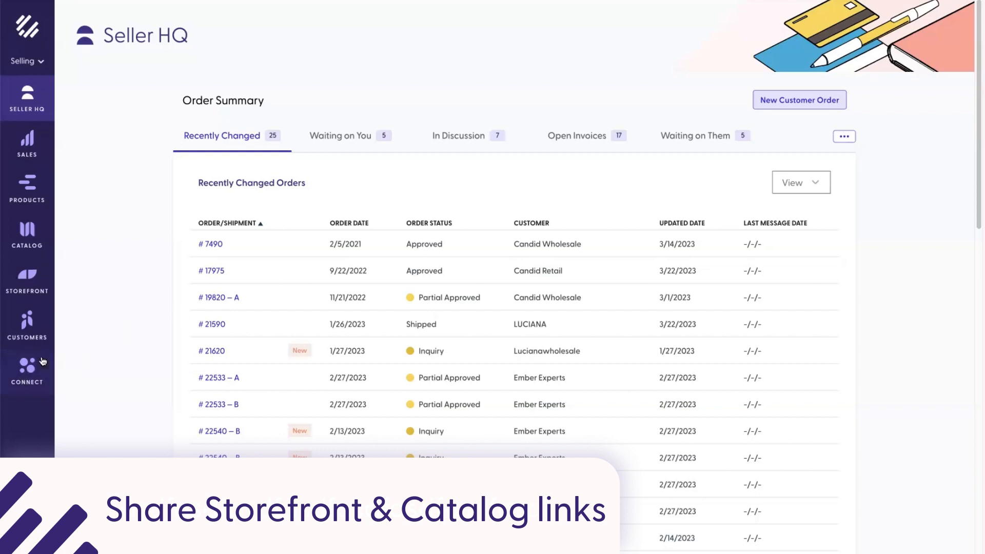
# Step: Copy the storefront share link from the Connect page's account menu and load it in a private window
pyautogui.click(40, 385)
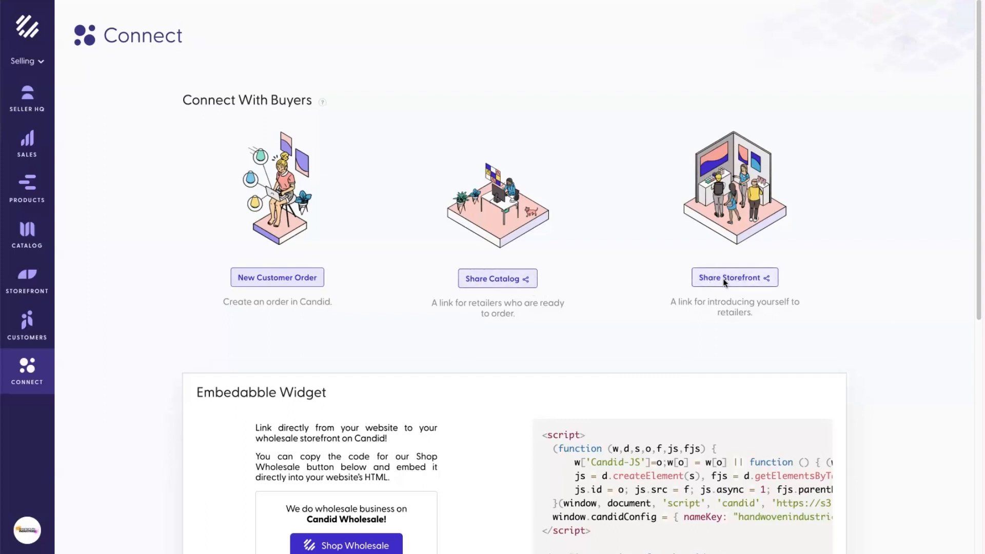
pyautogui.click(36, 532)
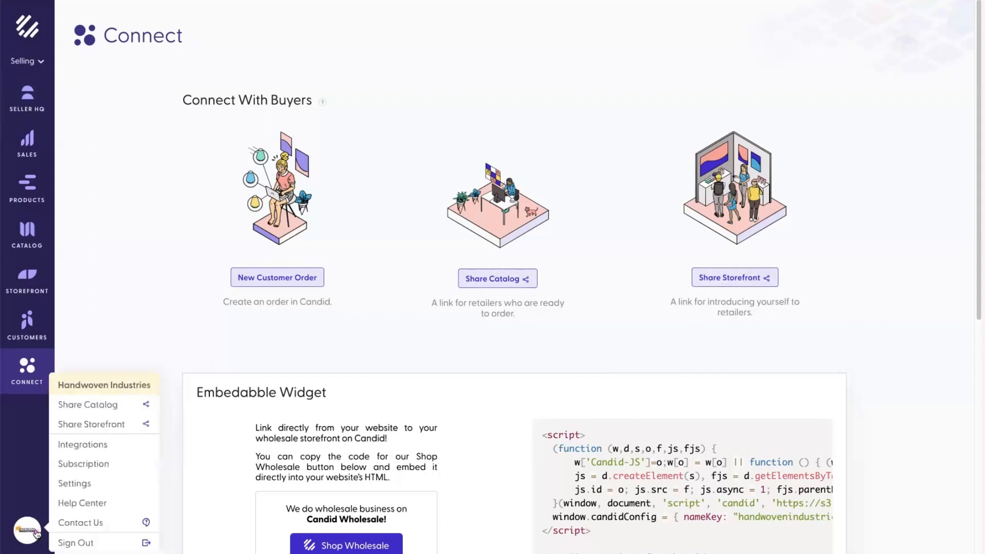
pyautogui.click(118, 428)
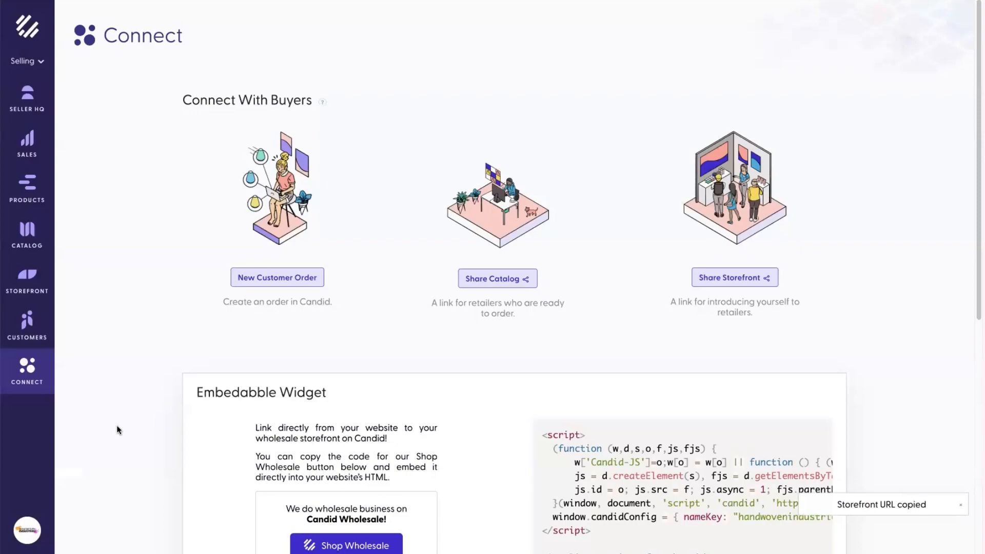
pyautogui.press('super+shift+n')
pyautogui.press('super+v')
pyautogui.press('Return')
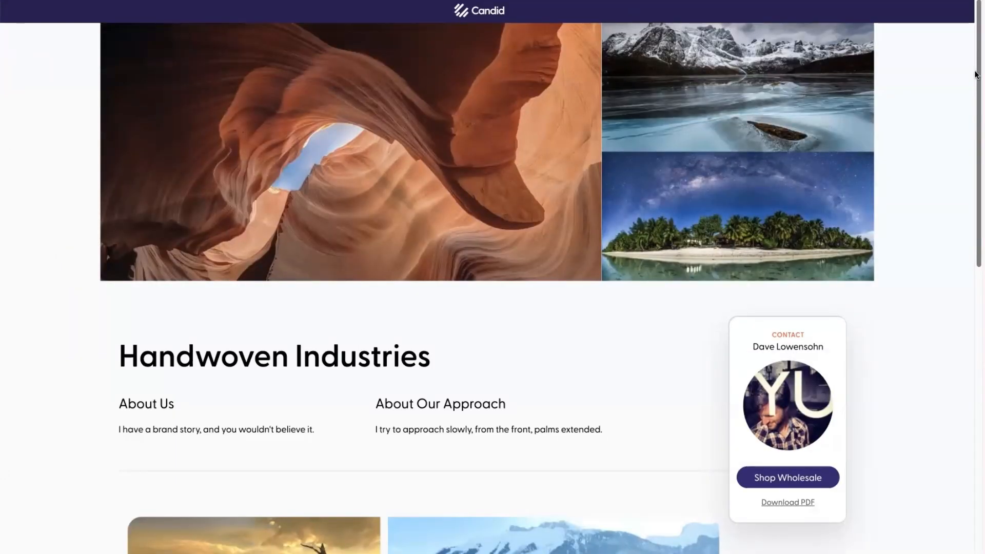
# Step: Scroll through the Handwoven Industries storefront's About Us, gallery and 'No minimum!' details, then back up
pyautogui.moveTo(977, 74); pyautogui.dragTo(961, 160)
pyautogui.scroll(-4, 962, 160)
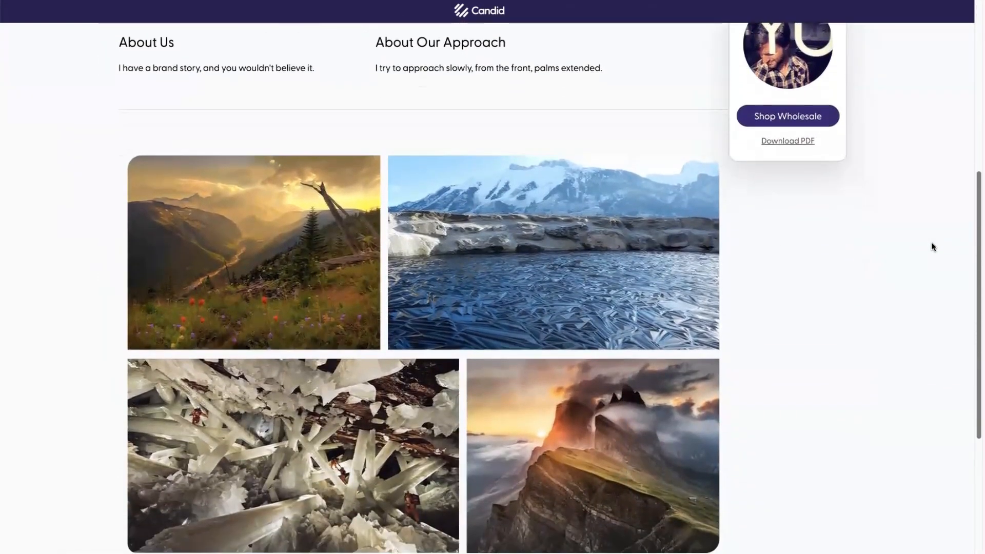
pyautogui.scroll(-5, 931, 244)
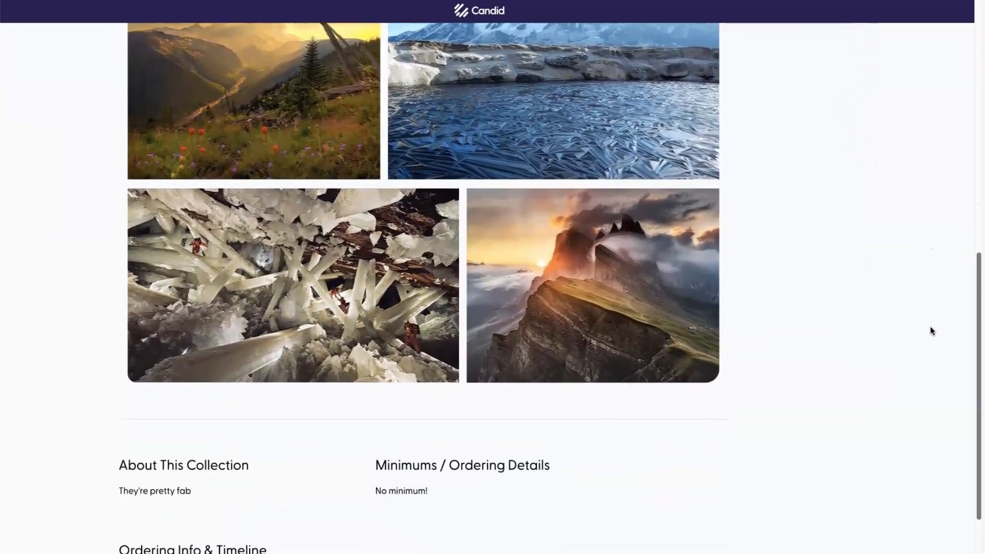
pyautogui.scroll(-1, 933, 369)
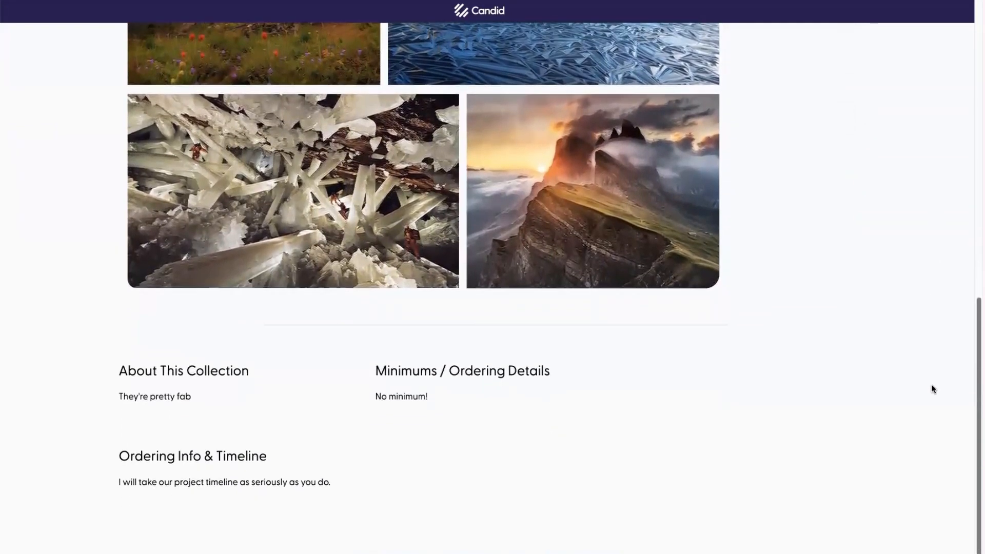
pyautogui.scroll(1, 939, 362)
pyautogui.scroll(3, 940, 359)
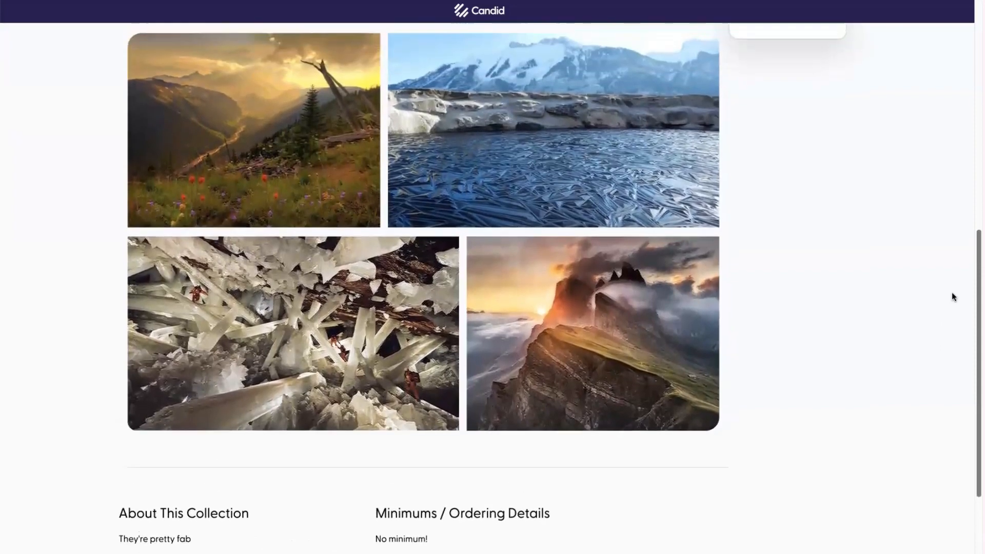
pyautogui.scroll(8, 963, 263)
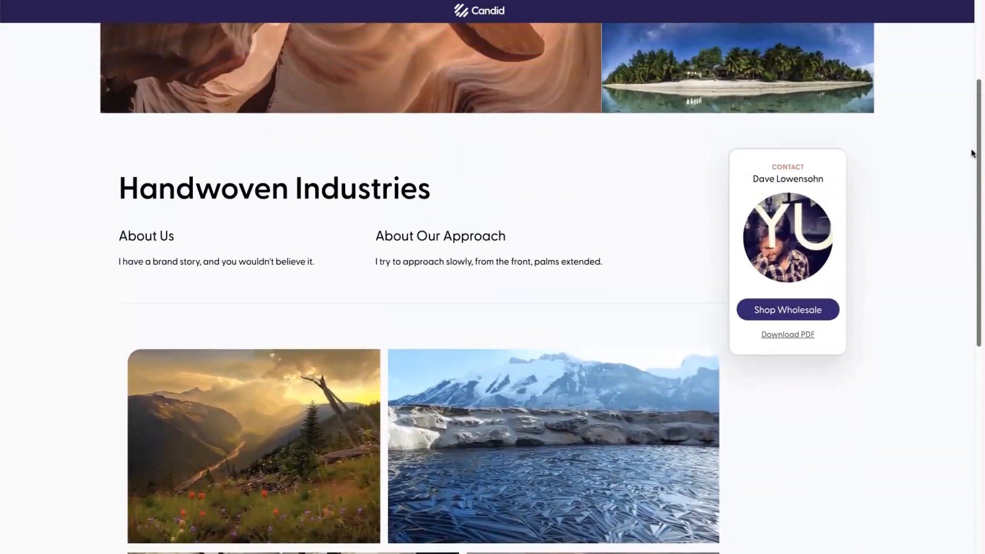
pyautogui.scroll(4, 971, 153)
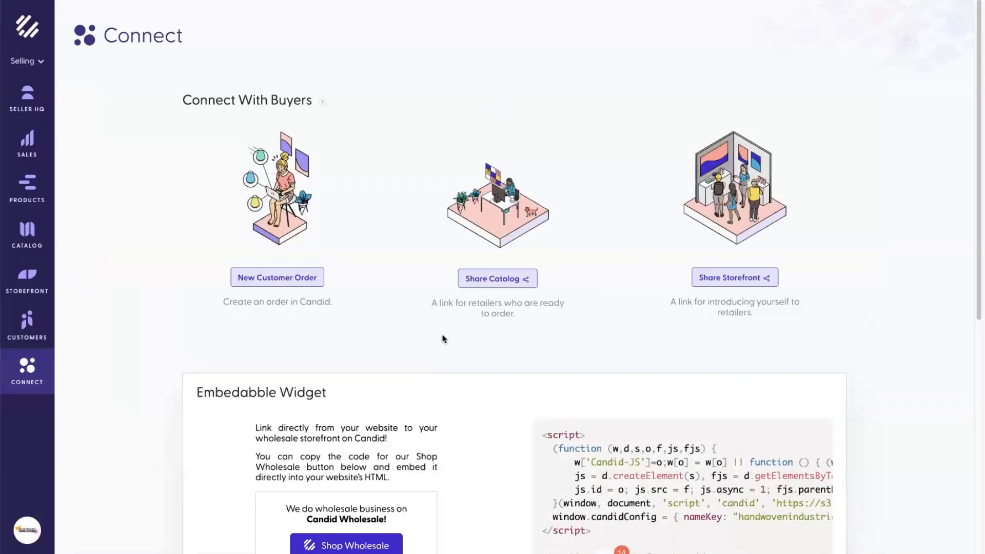
# Step: In Share Catalog, try attaching Sugarbaker & Associates as the link's rep company
pyautogui.click(505, 287)
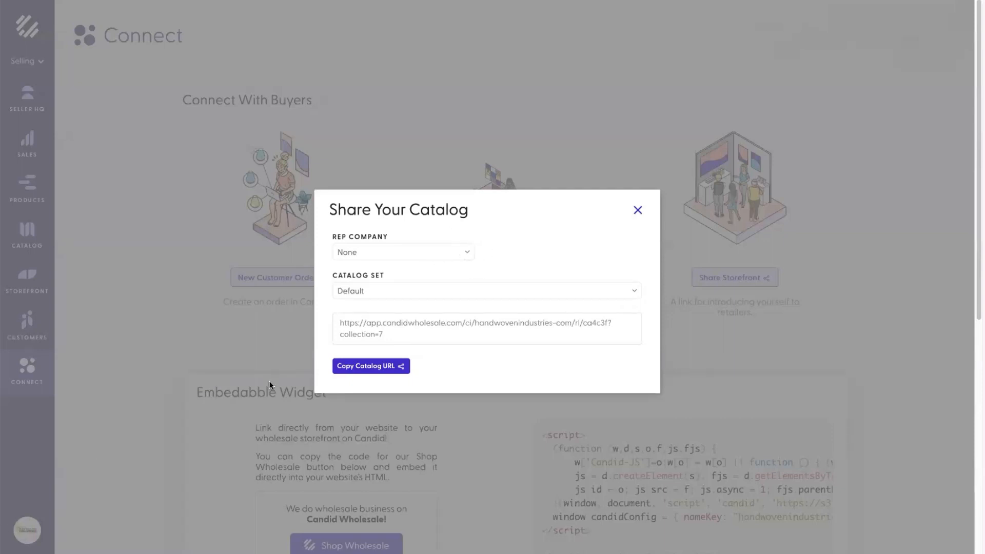
pyautogui.click(441, 258)
pyautogui.click(515, 250)
pyautogui.click(448, 254)
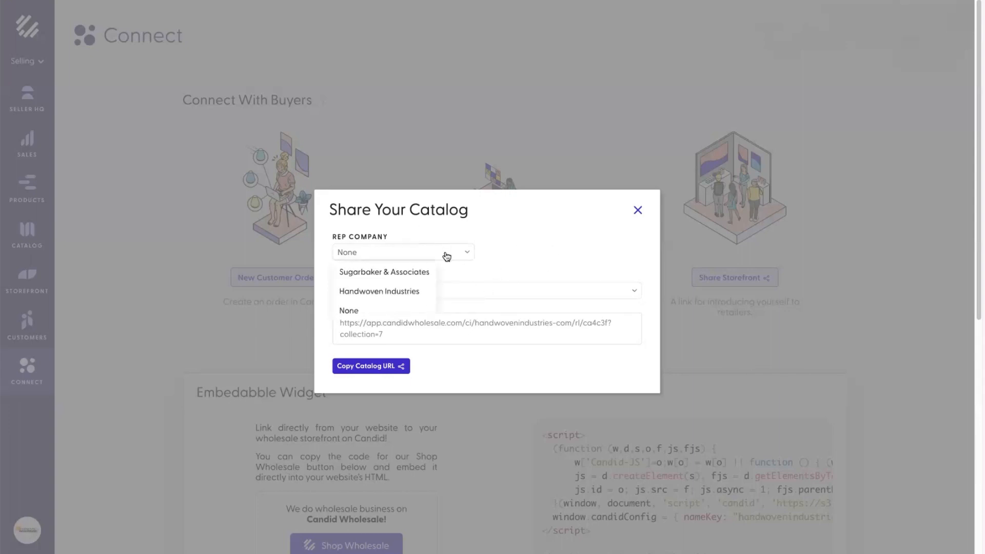
pyautogui.click(389, 275)
# Step: Check the catalog set options, set Rep Company to None, copy the catalog URL, and open a private window
pyautogui.click(492, 291)
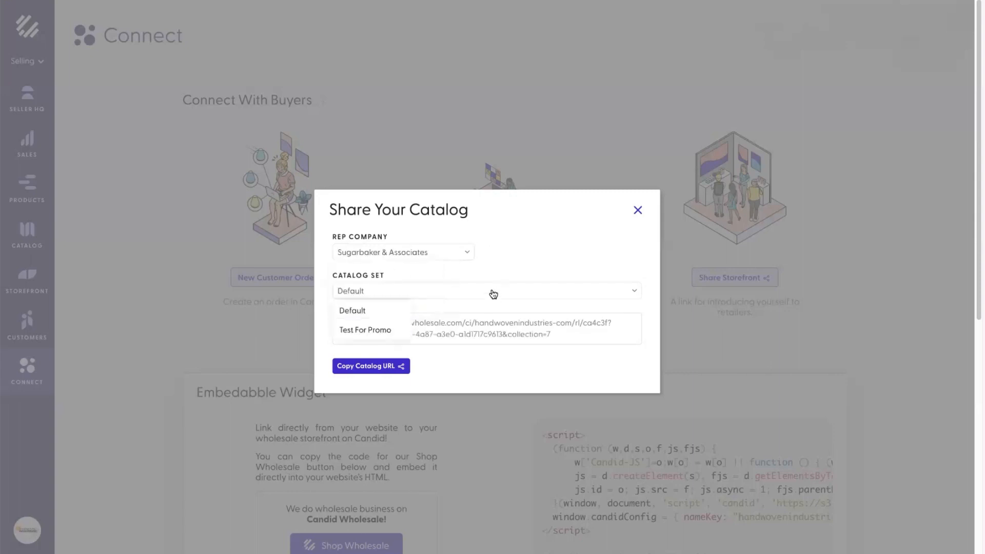
pyautogui.click(386, 329)
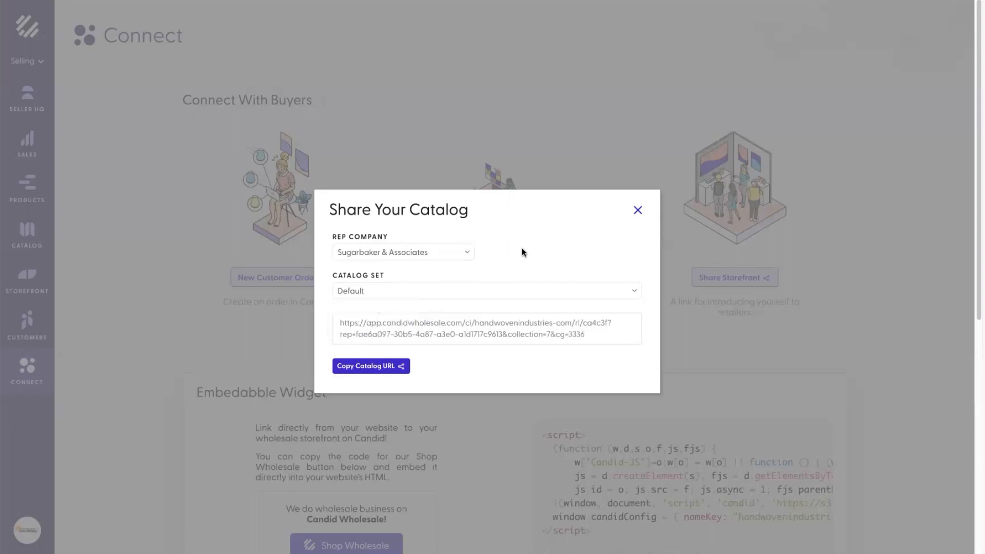
pyautogui.click(441, 258)
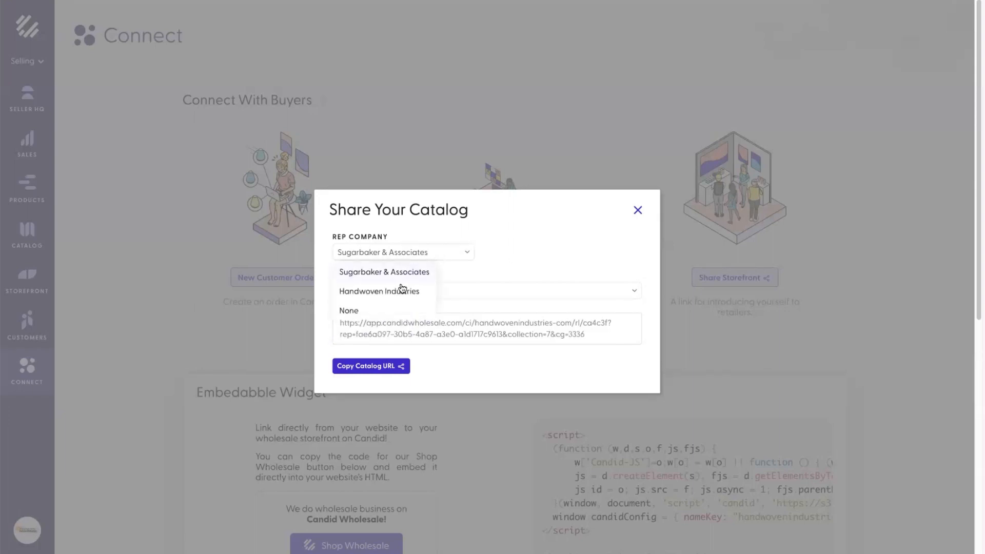
pyautogui.click(377, 308)
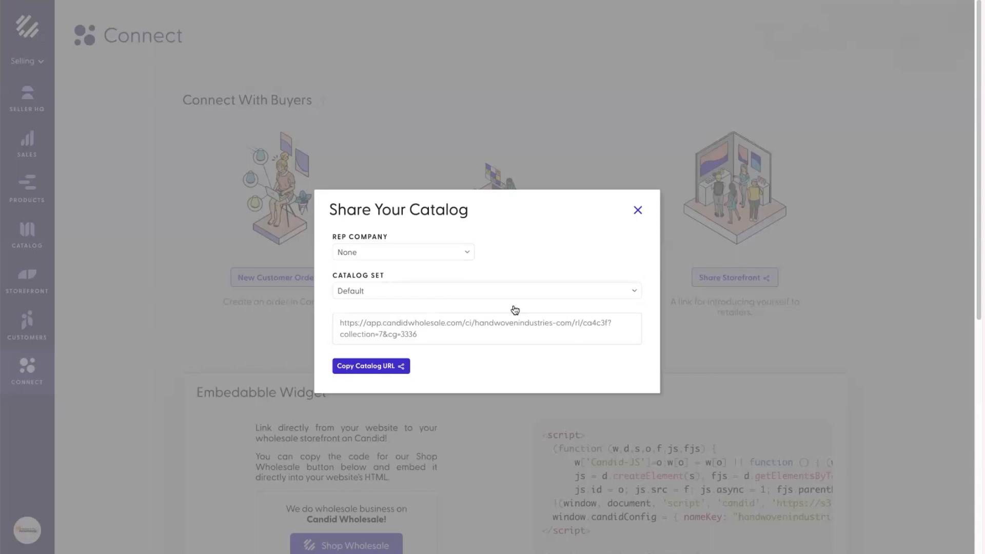
pyautogui.click(371, 366)
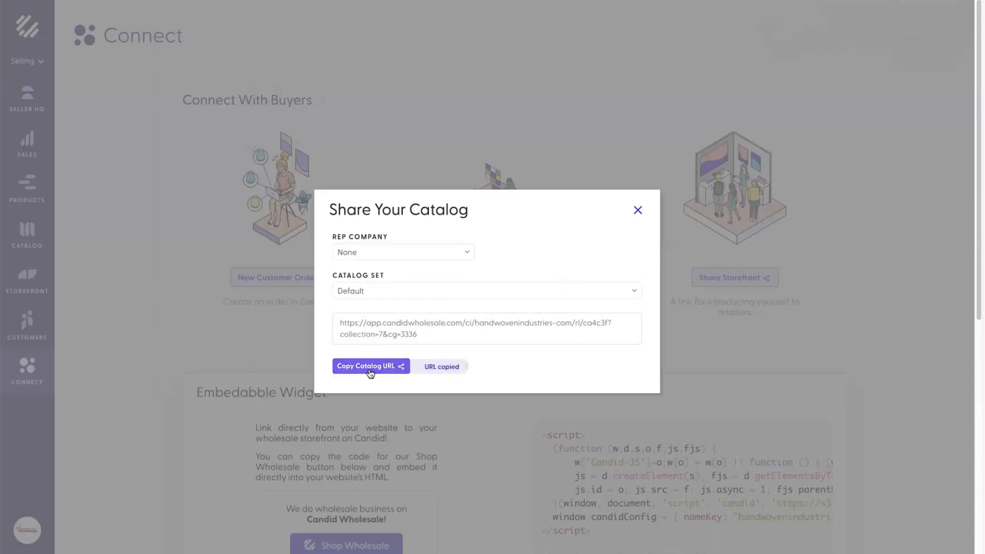
pyautogui.press('super+shift+n')
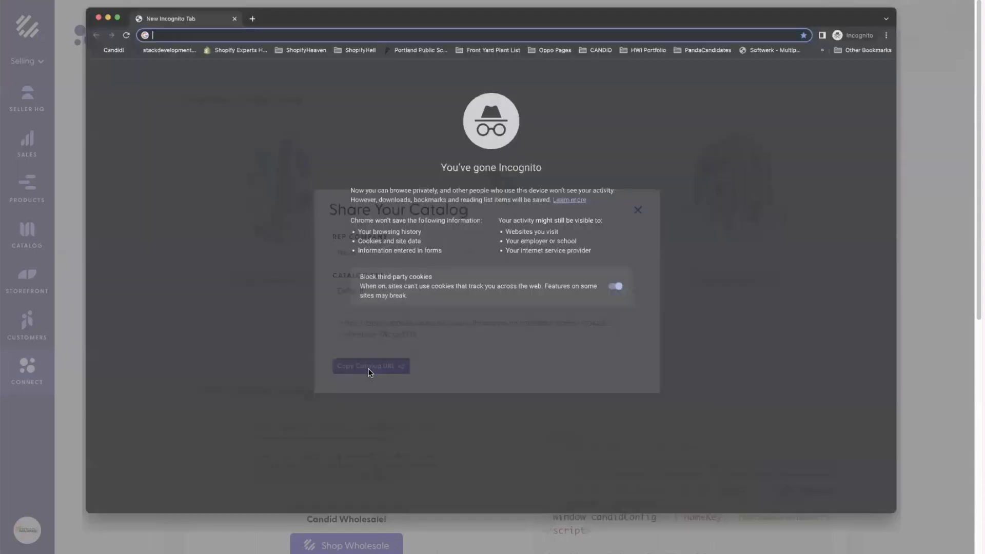
# Step: Load the copied catalog link as a buyer and start an order for the A-Line Mini Dress in Blue
pyautogui.press('super+v')
pyautogui.press('Return')
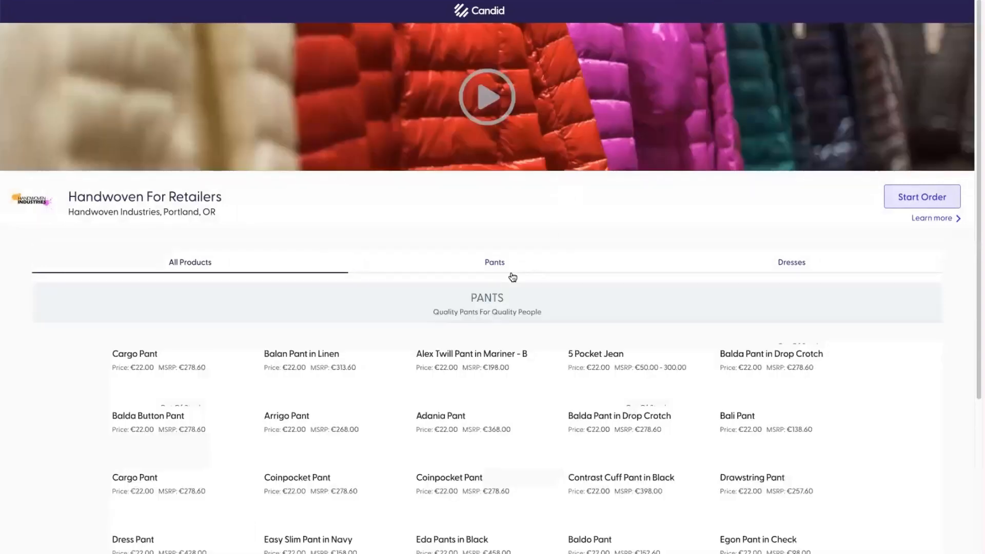
pyautogui.scroll(-3, 574, 282)
pyautogui.scroll(-1, 579, 280)
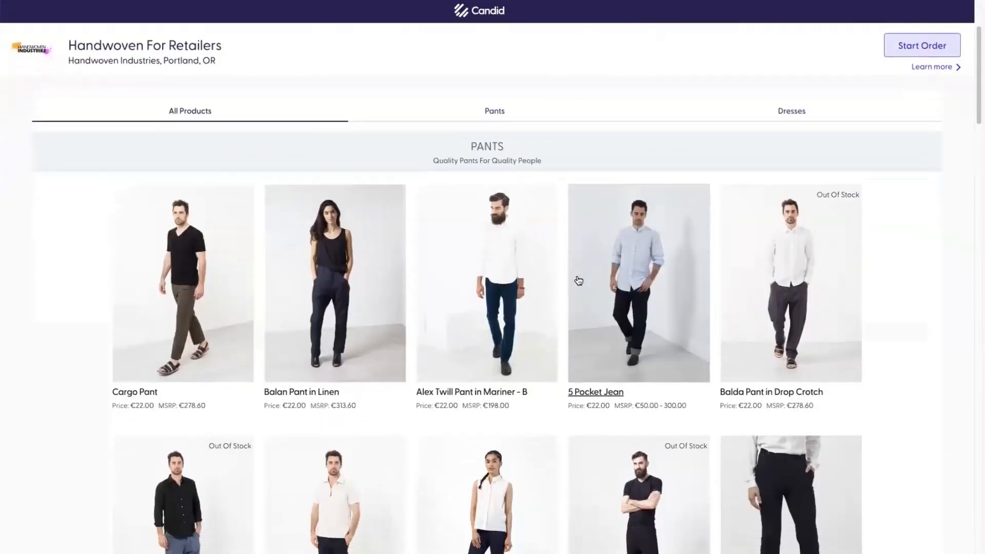
pyautogui.click(734, 118)
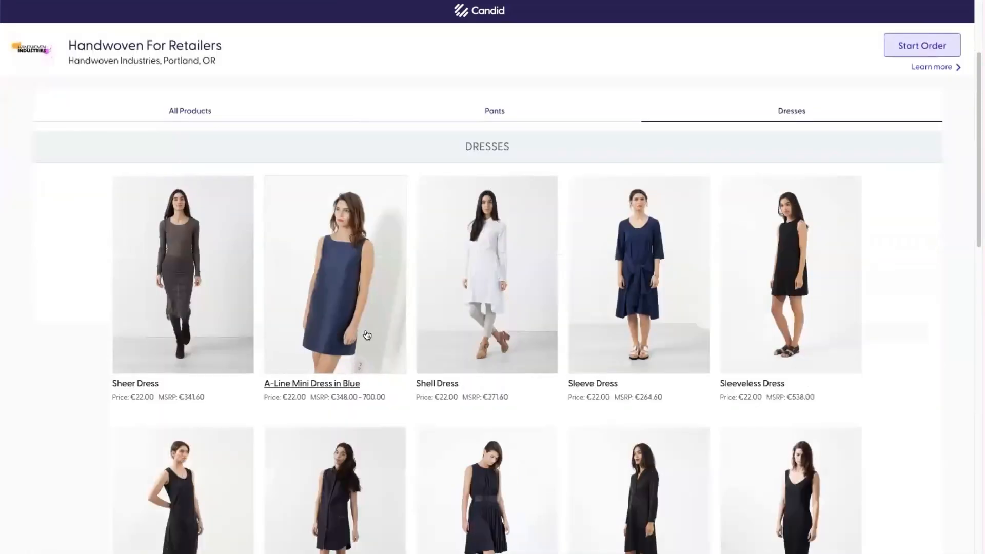
pyautogui.click(335, 313)
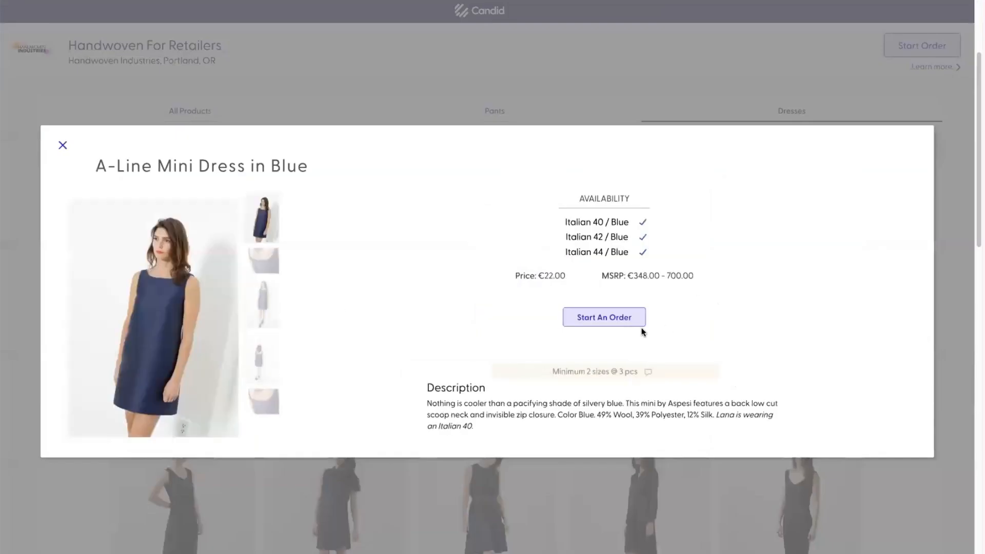
pyautogui.click(613, 318)
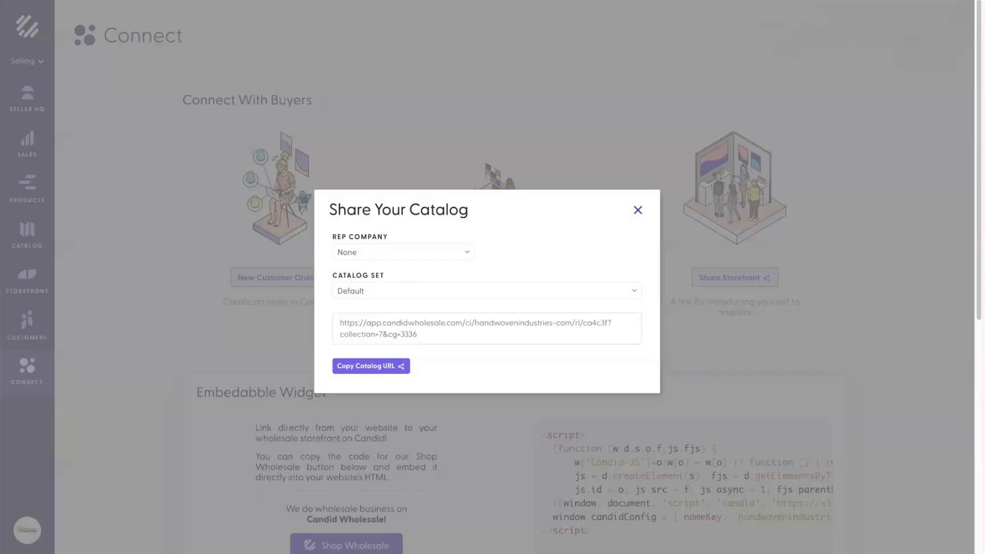
# Step: On the Catalog page, expand Catalog Sets (Default, Test For Promo) and reopen Share Catalog
pyautogui.click(304, 48)
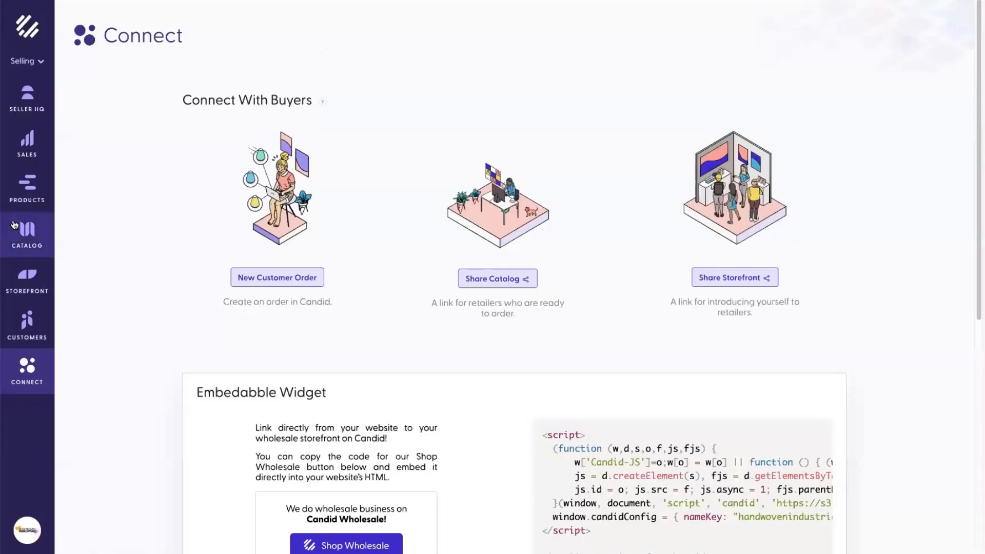
pyautogui.click(36, 245)
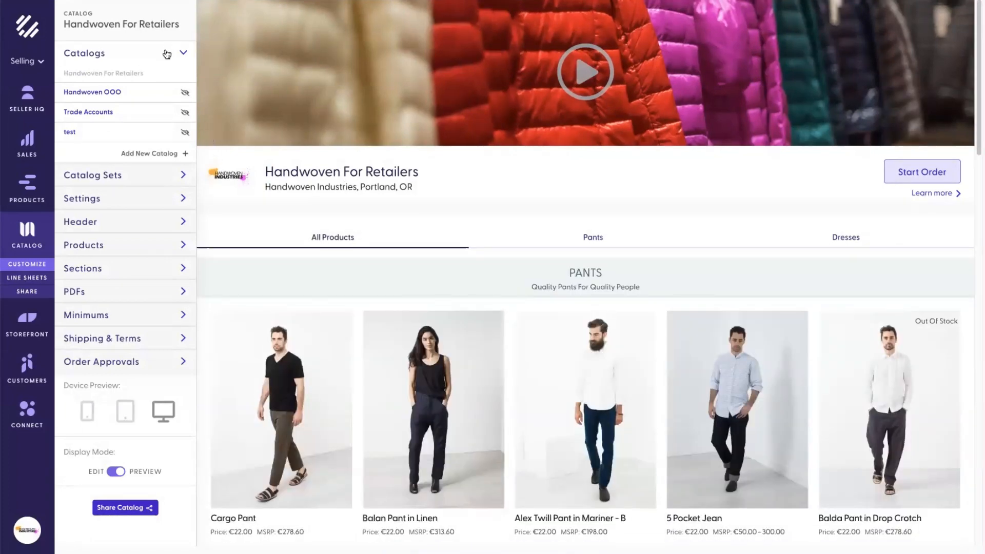
pyautogui.click(183, 176)
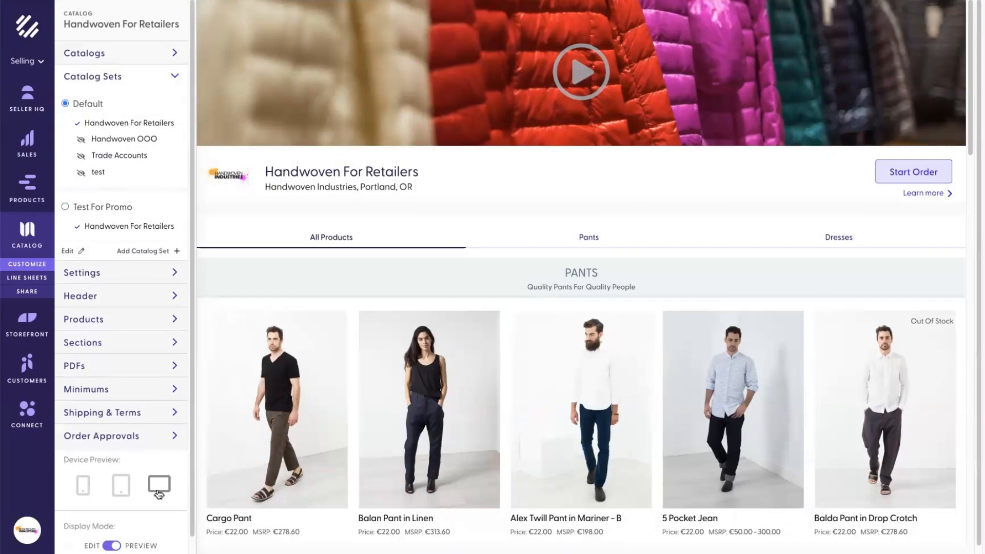
pyautogui.scroll(-3, 142, 485)
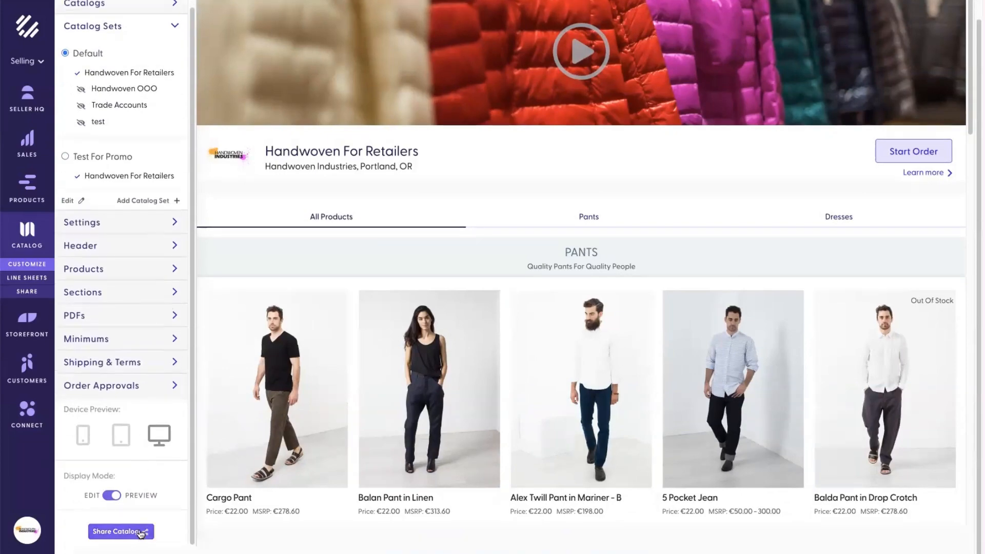
pyautogui.click(137, 537)
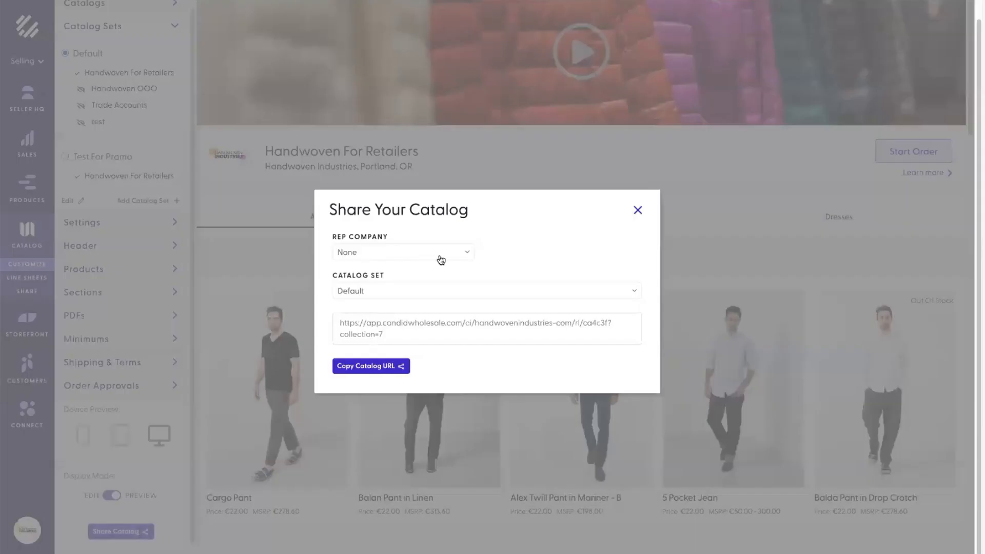